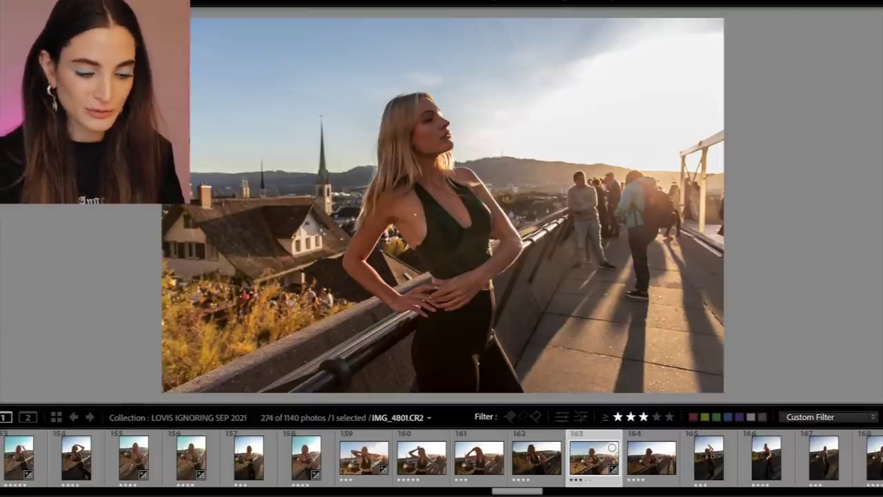
Show the unedited Before view of the sunset portrait and zoom in on the terrace
{"action": "key", "text": "backslash"}
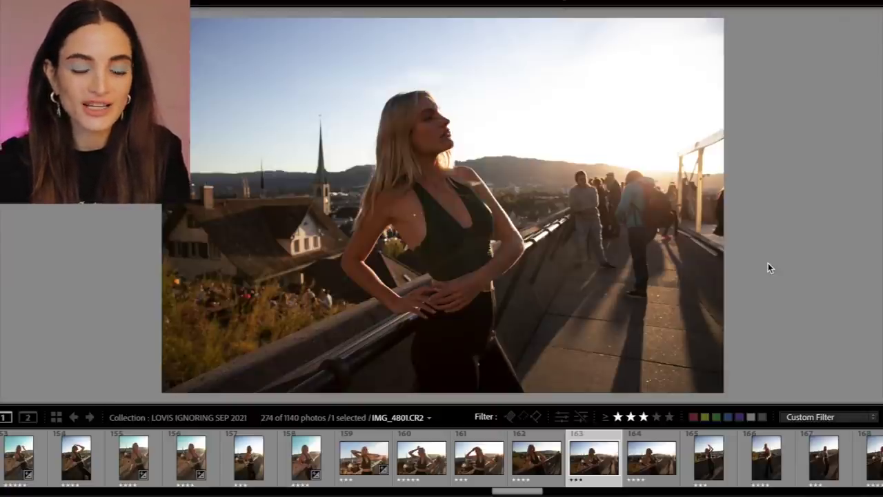
{"action": "left_click", "coordinate": [650, 166]}
Zoom to 1:1 on the terrace crowd and back, then reveal the Histogram and Basic panel
{"action": "left_click", "coordinate": [617, 180]}
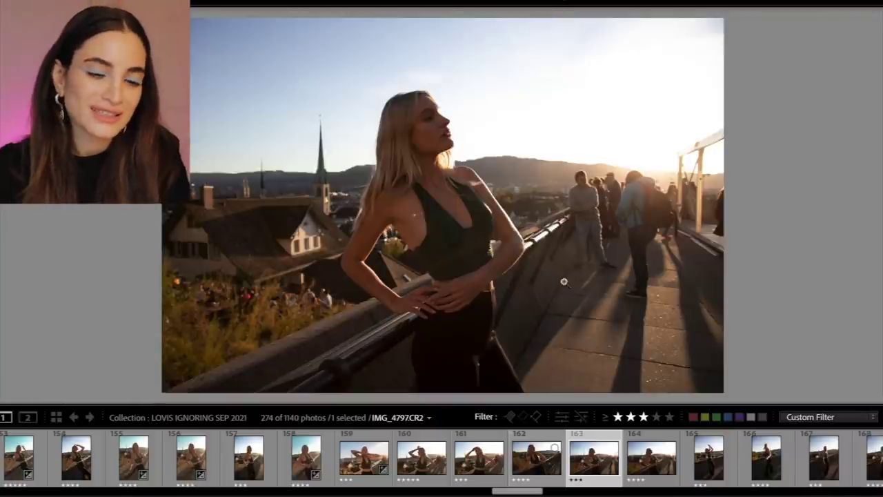
{"action": "left_click", "coordinate": [613, 194]}
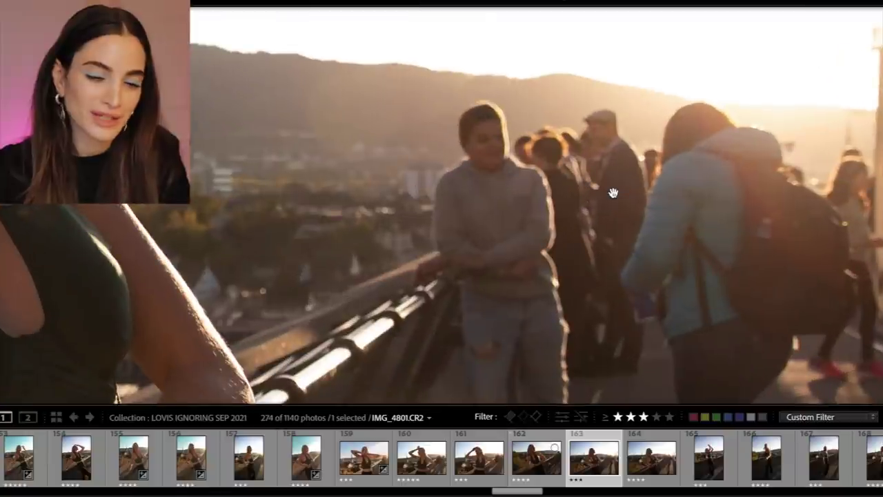
{"action": "left_click", "coordinate": [680, 167]}
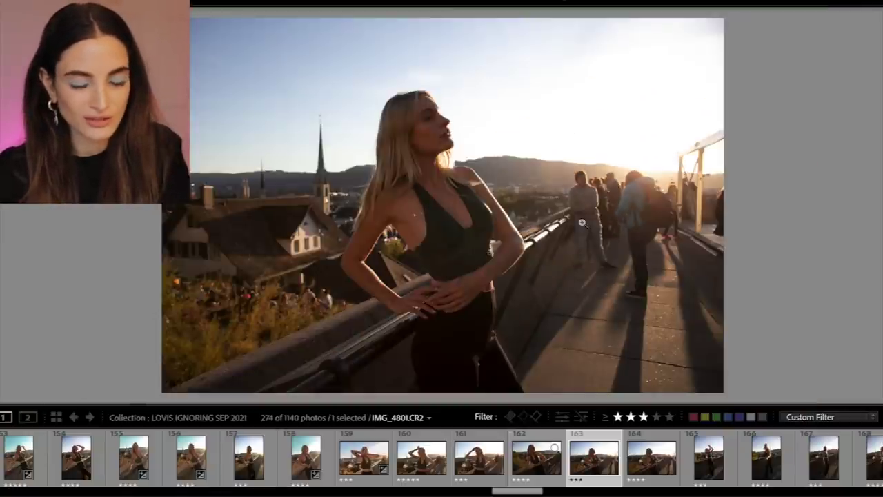
{"action": "mouse_move", "coordinate": [854, 20]}
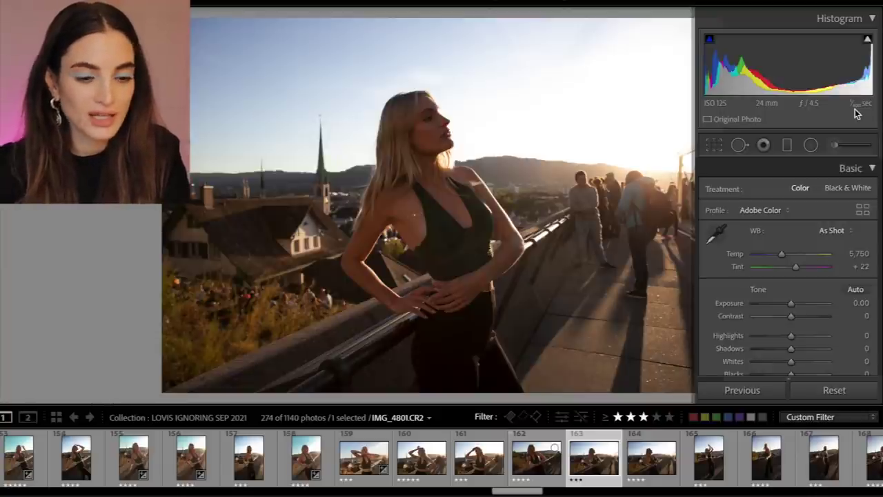
In the Basic panel set Shadows to +42, Contrast to −30 and Clarity to +28
{"action": "scroll", "coordinate": [806, 254], "scroll_direction": "down", "scroll_amount": 5}
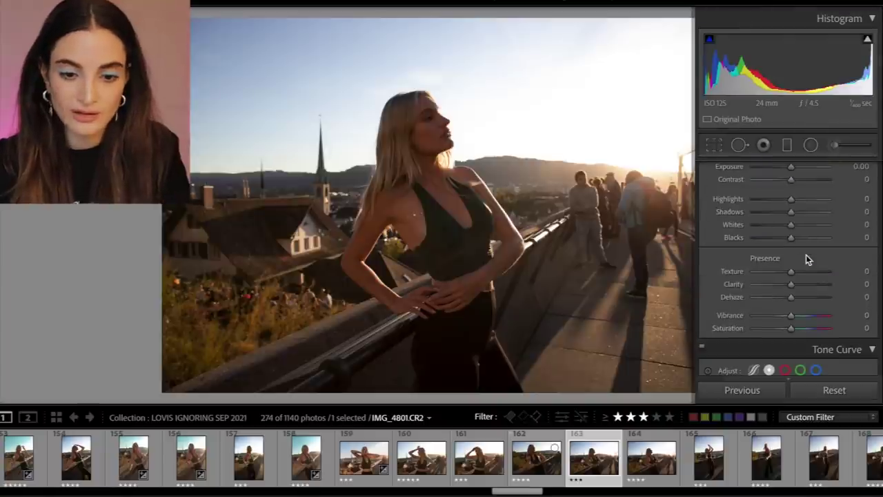
{"action": "scroll", "coordinate": [806, 254], "scroll_direction": "up", "scroll_amount": 5}
{"action": "scroll", "coordinate": [807, 254], "scroll_direction": "down", "scroll_amount": 6}
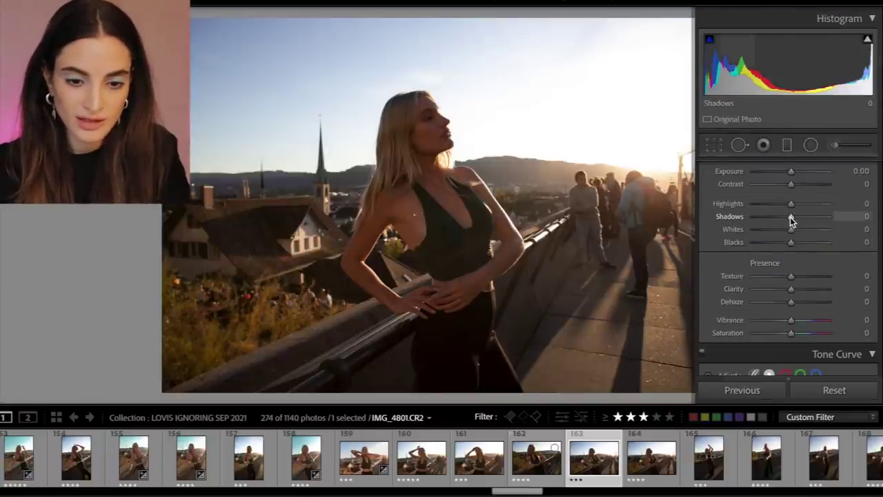
{"action": "left_click_drag", "start_coordinate": [792, 219], "coordinate": [805, 222]}
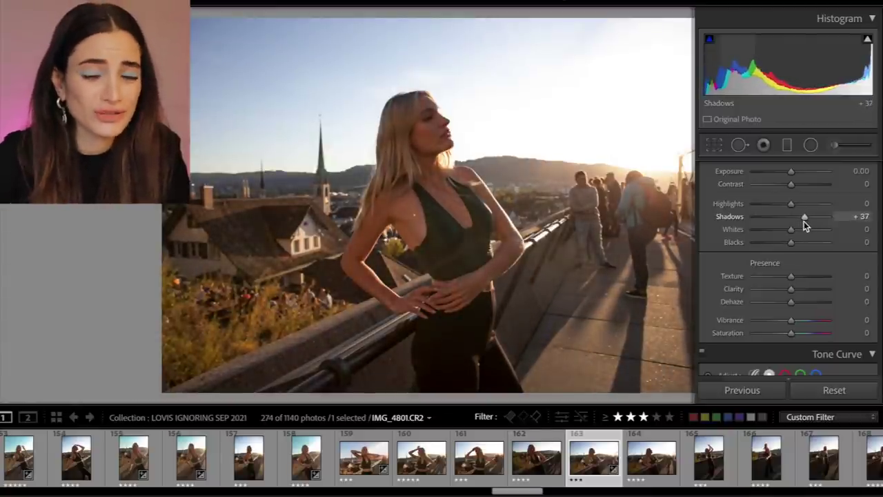
{"action": "left_click_drag", "start_coordinate": [804, 221], "coordinate": [807, 221]}
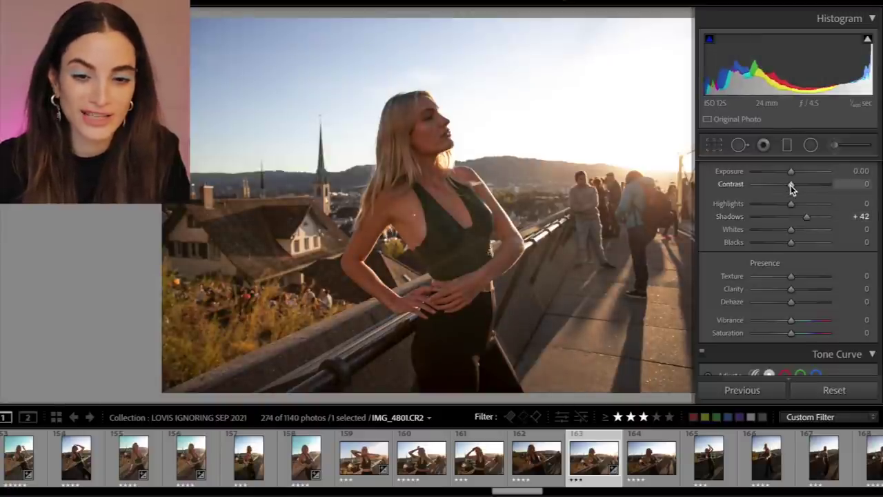
{"action": "left_click_drag", "start_coordinate": [791, 188], "coordinate": [779, 188]}
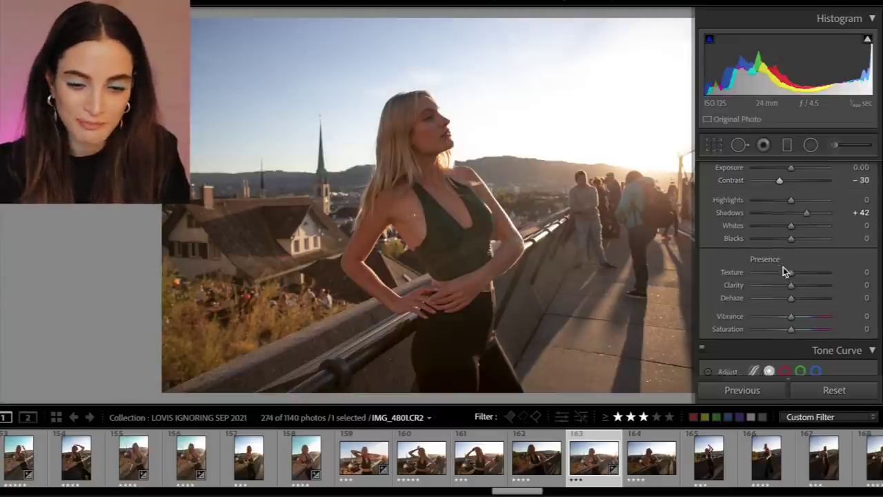
{"action": "scroll", "coordinate": [783, 270], "scroll_direction": "down", "scroll_amount": 3}
{"action": "mouse_move", "coordinate": [791, 201]}
{"action": "left_mouse_down"}
{"action": "mouse_move", "coordinate": [816, 203]}
{"action": "mouse_move", "coordinate": [802, 204]}
{"action": "left_mouse_up"}
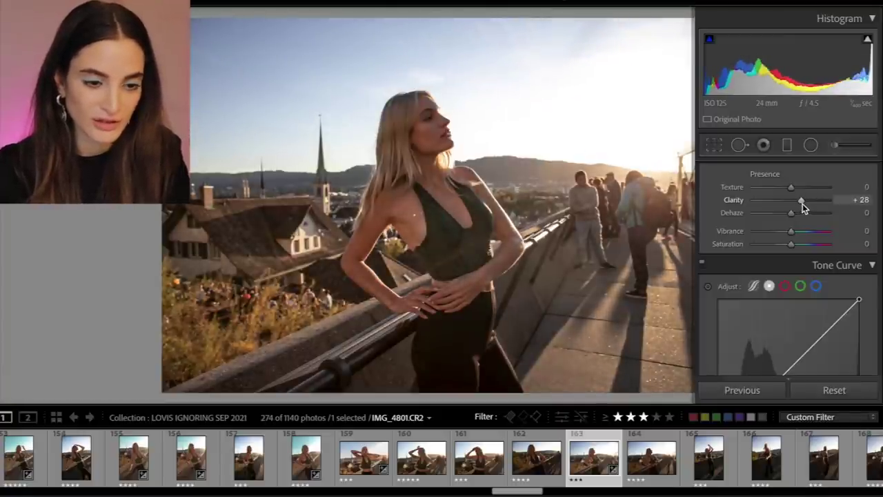
Hide the filmstrip and briefly hide the adjustment panels to view the photo larger
{"action": "key", "text": "F8"}
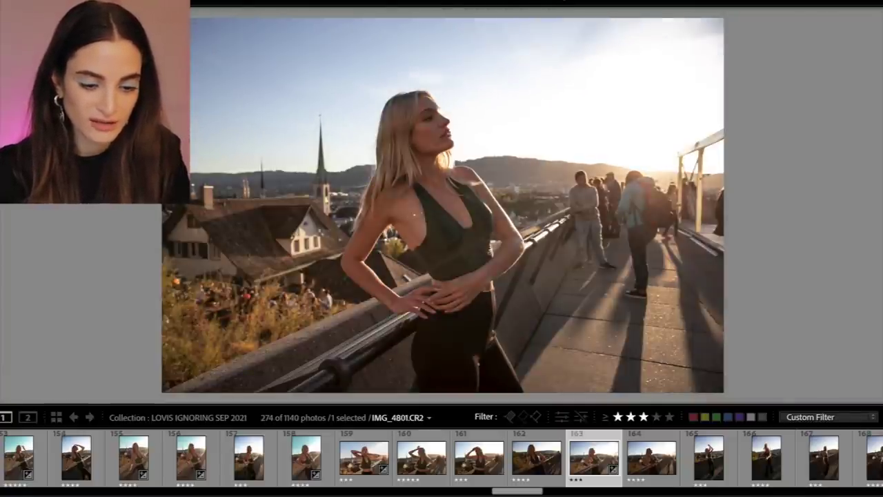
{"action": "key", "text": "F6"}
{"action": "key", "text": "F8"}
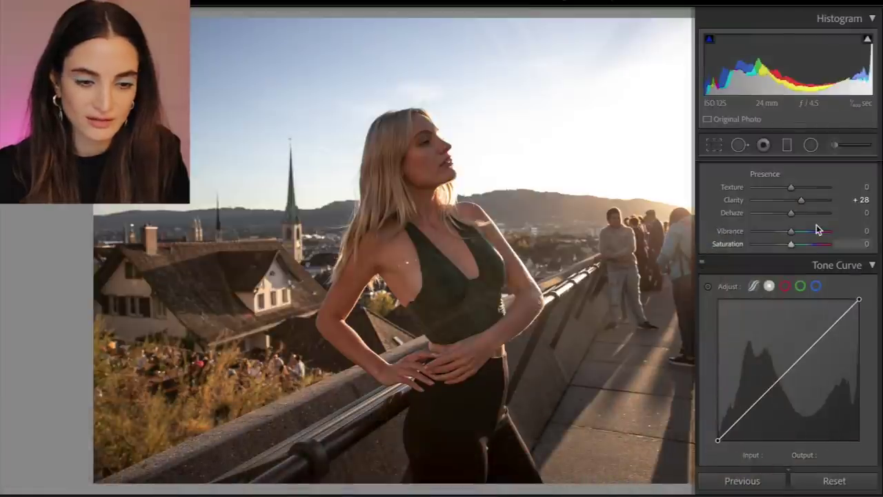
Add a lower-midtone point and a slightly raised highlight point to the RGB point curve
{"action": "scroll", "coordinate": [818, 228], "scroll_direction": "up", "scroll_amount": 1}
{"action": "scroll", "coordinate": [802, 252], "scroll_direction": "down", "scroll_amount": 3}
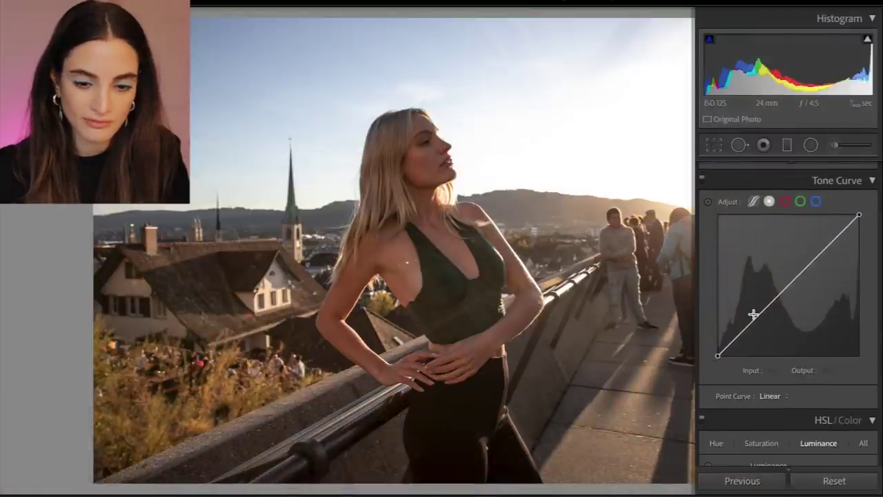
{"action": "left_click_drag", "start_coordinate": [758, 318], "coordinate": [757, 314]}
{"action": "left_click_drag", "start_coordinate": [807, 264], "coordinate": [807, 262]}
{"action": "left_click_drag", "start_coordinate": [757, 315], "coordinate": [765, 306]}
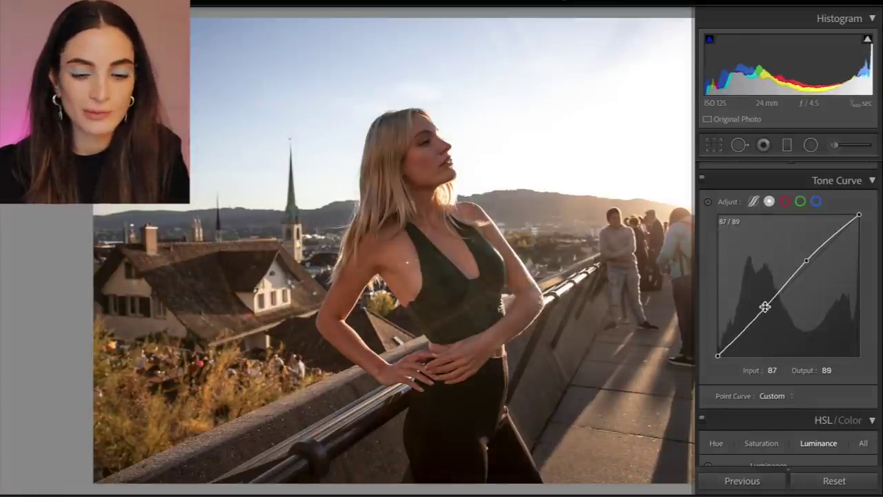
Add shadow, upper and deep-shadow curve points, raising the midtone point from 105 to 114
{"action": "left_click_drag", "start_coordinate": [740, 334], "coordinate": [768, 298]}
{"action": "left_click_drag", "start_coordinate": [800, 266], "coordinate": [804, 268]}
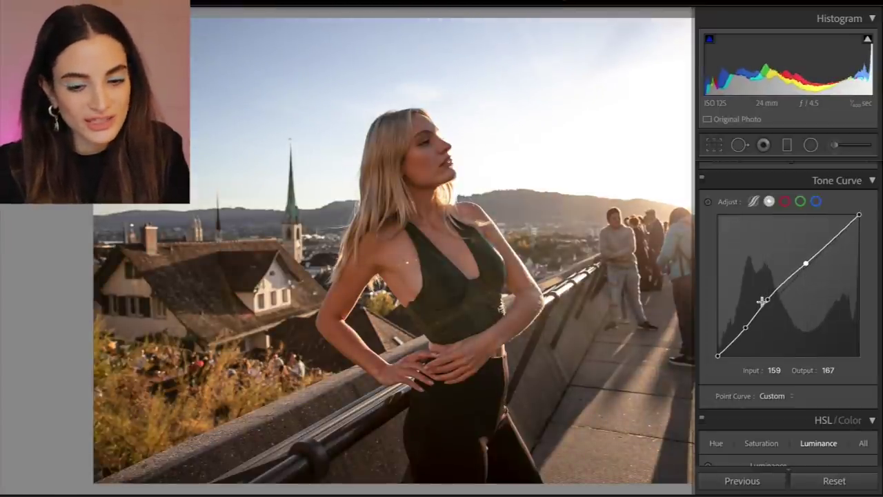
{"action": "left_click_drag", "start_coordinate": [767, 299], "coordinate": [771, 298]}
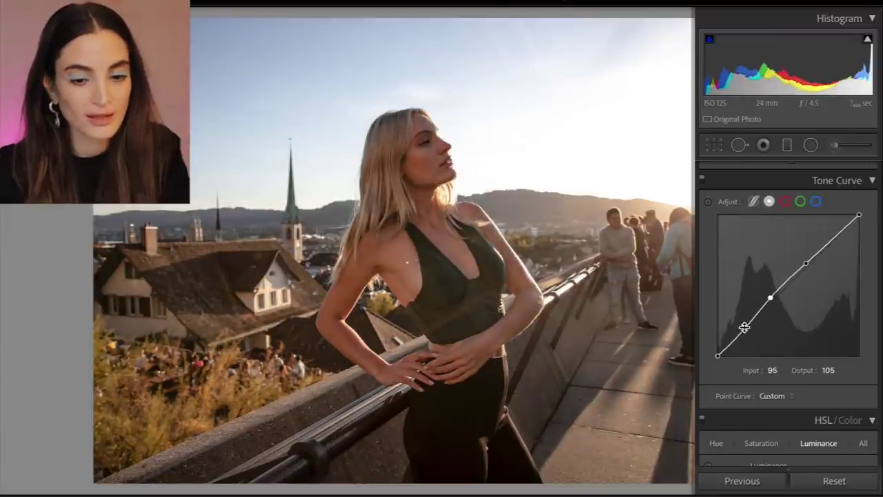
{"action": "mouse_move", "coordinate": [743, 327]}
{"action": "left_mouse_down"}
{"action": "mouse_move", "coordinate": [747, 336]}
{"action": "mouse_move", "coordinate": [747, 323]}
{"action": "left_mouse_up"}
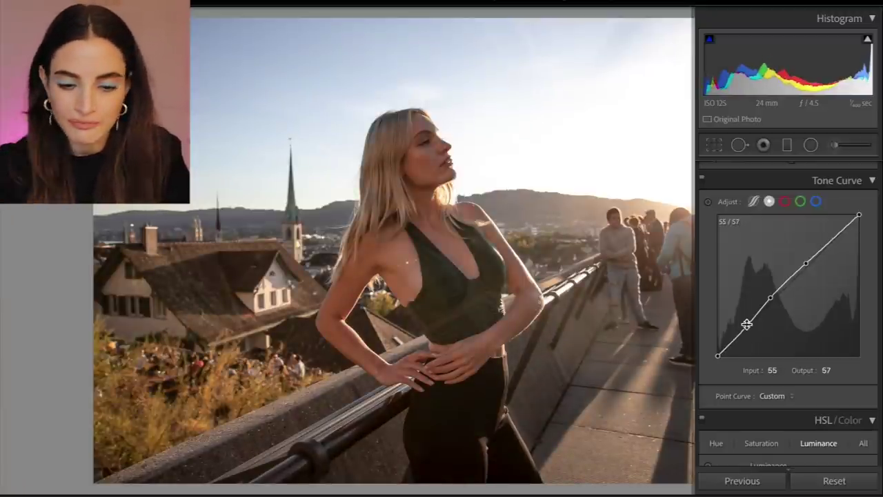
{"action": "left_click_drag", "start_coordinate": [745, 322], "coordinate": [775, 293]}
{"action": "scroll", "coordinate": [835, 193], "scroll_direction": "down", "scroll_amount": 1}
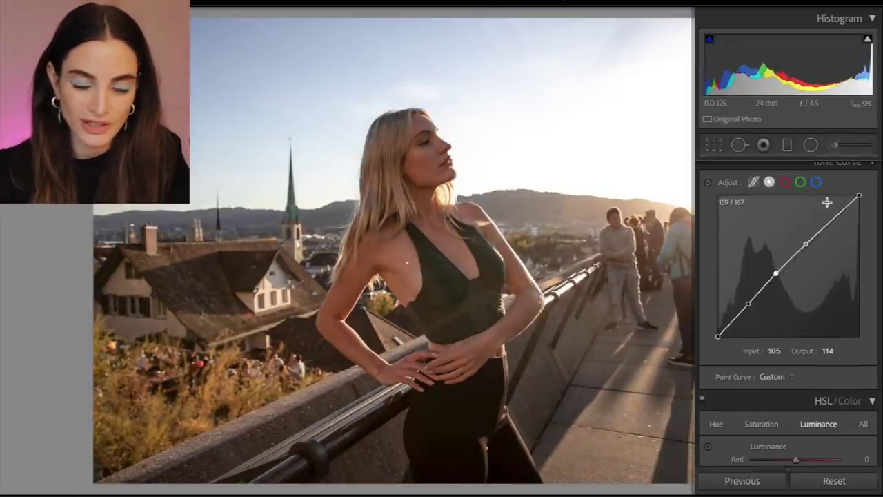
{"action": "scroll", "coordinate": [826, 207], "scroll_direction": "up", "scroll_amount": 3}
{"action": "scroll", "coordinate": [823, 229], "scroll_direction": "up", "scroll_amount": 1}
On the Blue tone curve, pull a shadow point down to 71→60 and anchor 149→150
{"action": "scroll", "coordinate": [818, 241], "scroll_direction": "down", "scroll_amount": 1}
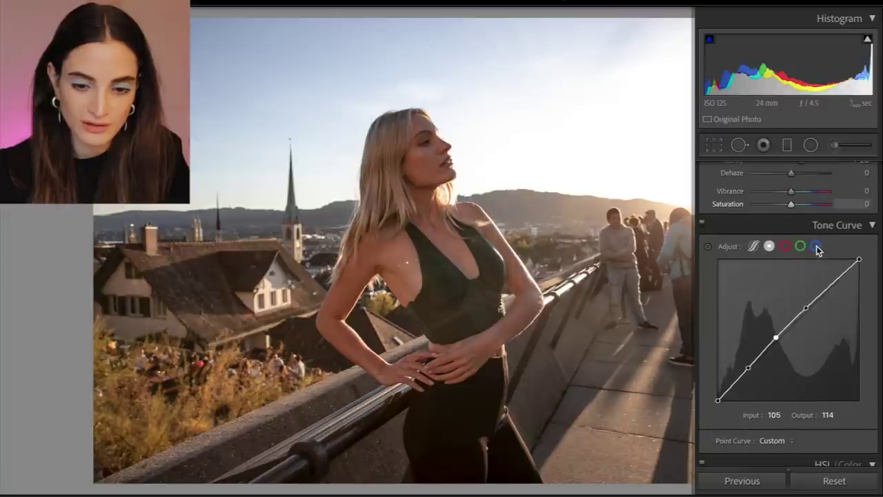
{"action": "left_click", "coordinate": [816, 246]}
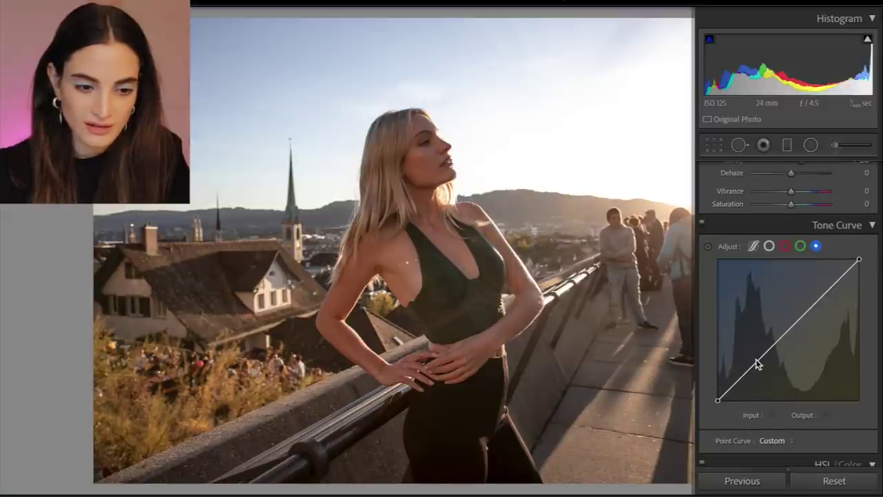
{"action": "left_click_drag", "start_coordinate": [757, 364], "coordinate": [757, 362]}
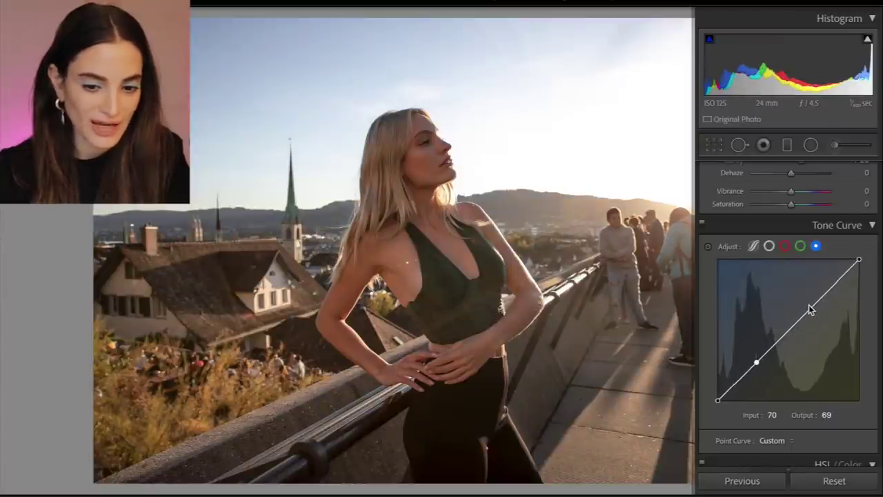
{"action": "left_click_drag", "start_coordinate": [809, 311], "coordinate": [808, 306]}
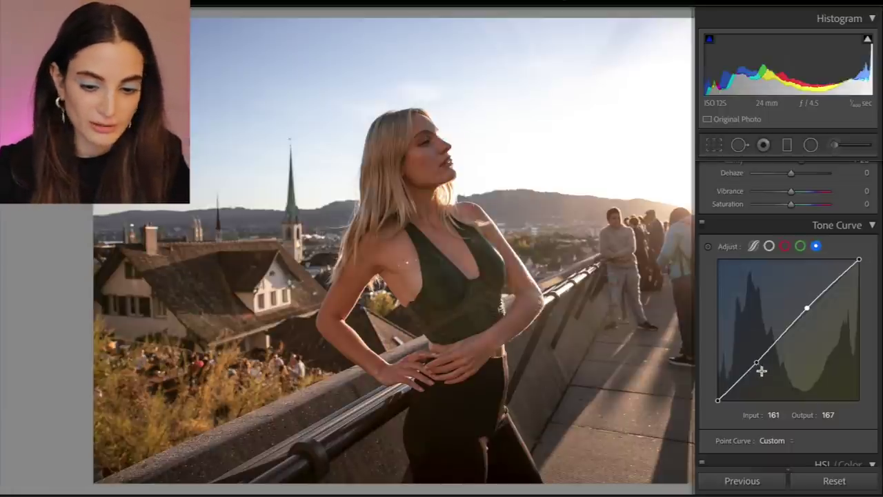
{"action": "left_click_drag", "start_coordinate": [757, 363], "coordinate": [757, 365]}
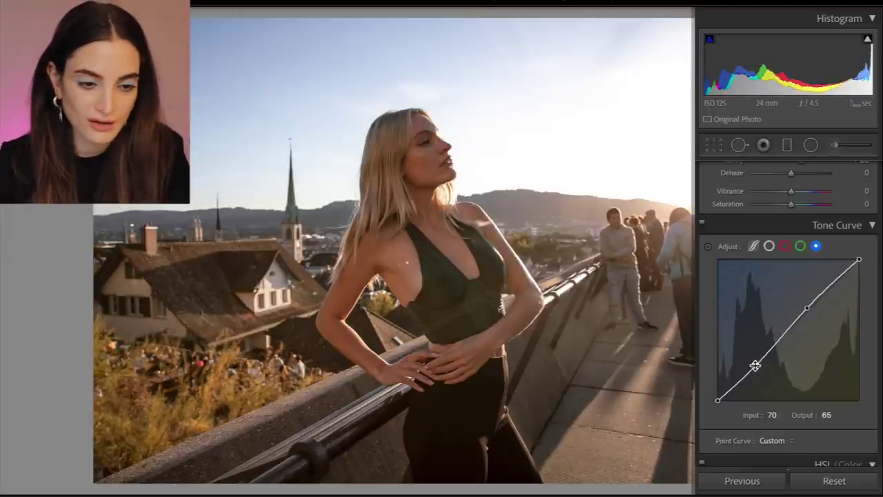
{"action": "left_click_drag", "start_coordinate": [756, 366], "coordinate": [754, 370]}
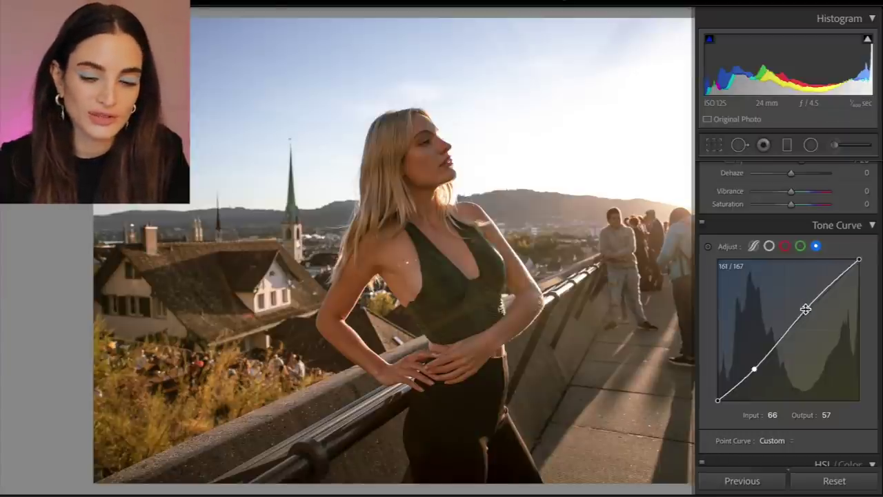
{"action": "left_click_drag", "start_coordinate": [808, 314], "coordinate": [806, 316]}
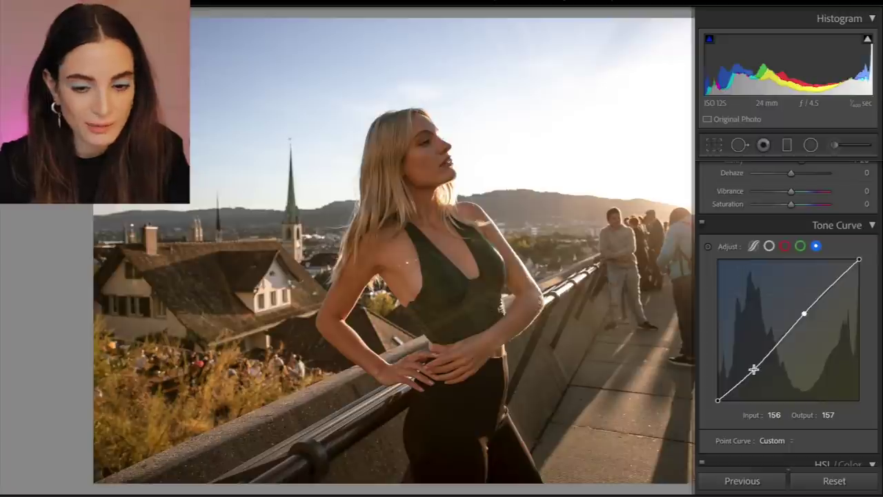
{"action": "left_click_drag", "start_coordinate": [756, 369], "coordinate": [754, 370]}
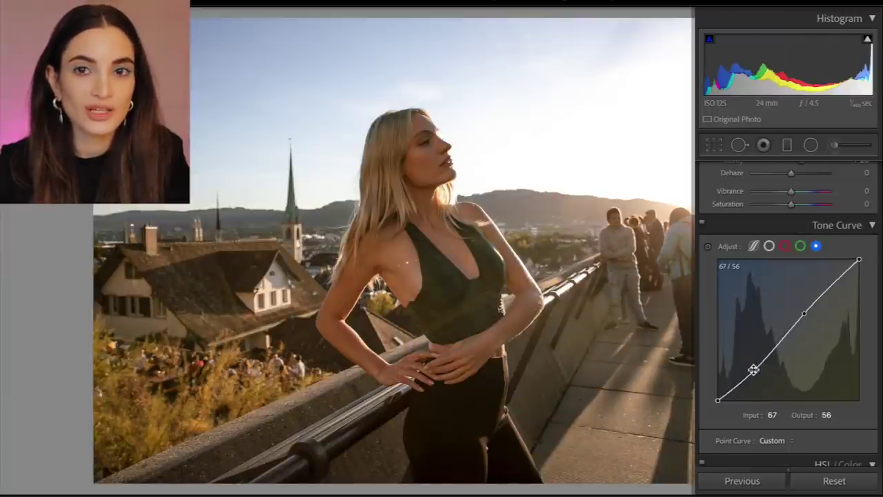
{"action": "left_click_drag", "start_coordinate": [755, 370], "coordinate": [756, 368]}
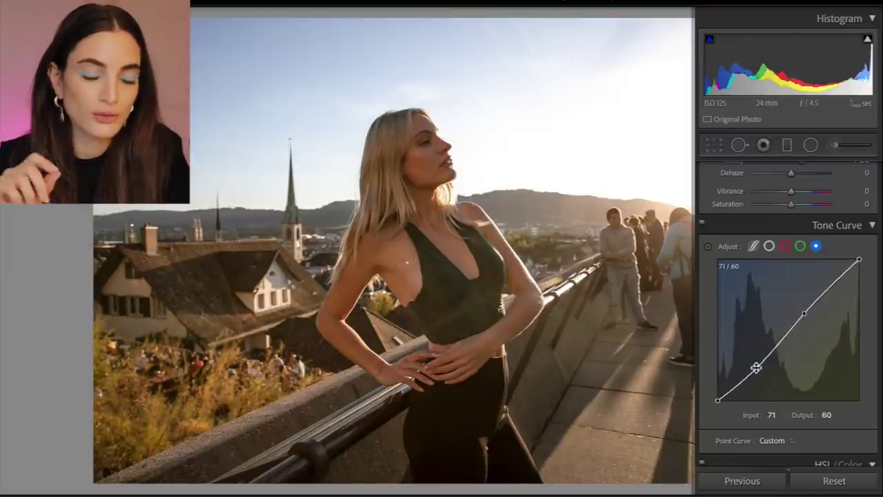
{"action": "left_click", "coordinate": [800, 318]}
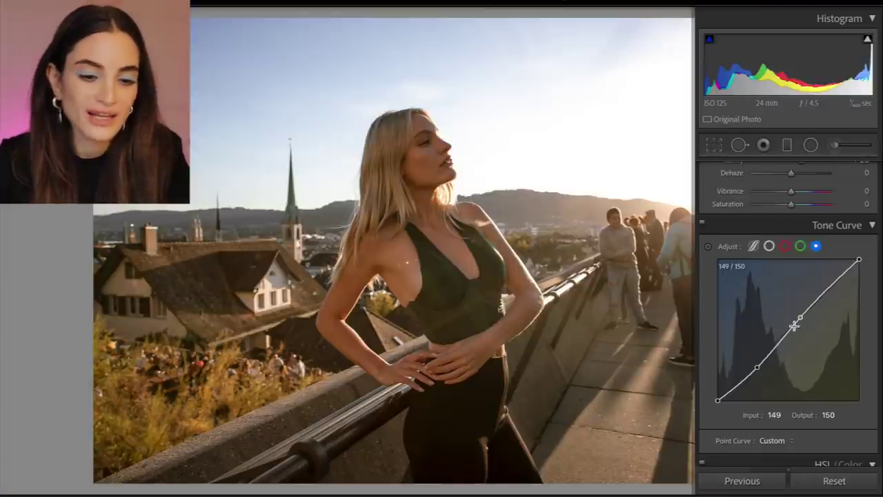
Lower the blue white point, add two mid points, and lift the black end to about 3→13
{"action": "scroll", "coordinate": [776, 358], "scroll_direction": "down", "scroll_amount": 1}
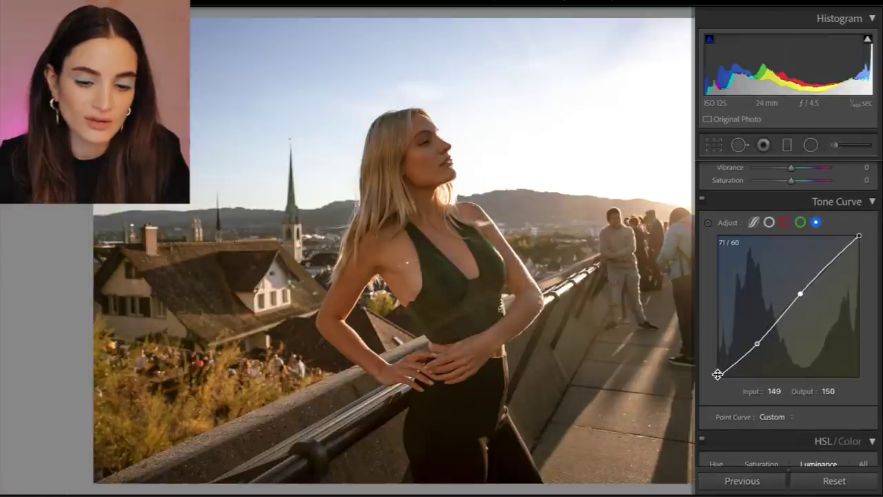
{"action": "left_click_drag", "start_coordinate": [719, 372], "coordinate": [719, 372]}
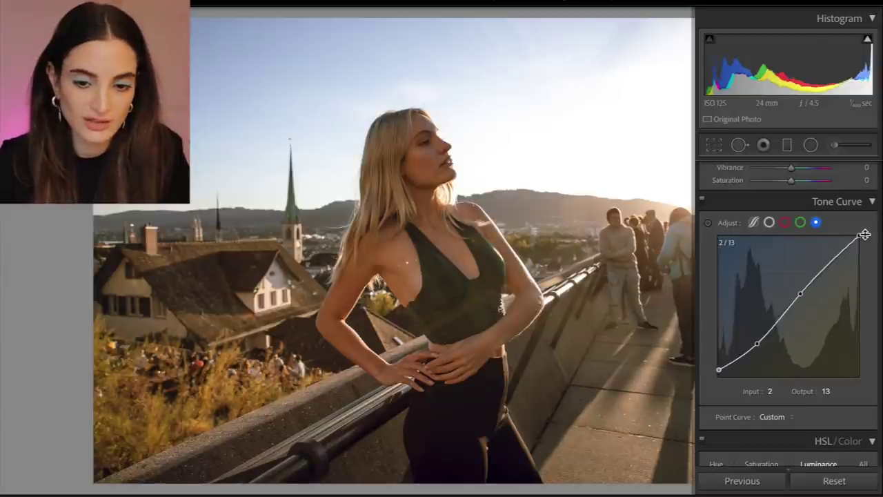
{"action": "mouse_move", "coordinate": [857, 238]}
{"action": "left_mouse_down"}
{"action": "mouse_move", "coordinate": [859, 253]}
{"action": "mouse_move", "coordinate": [860, 244]}
{"action": "left_mouse_up"}
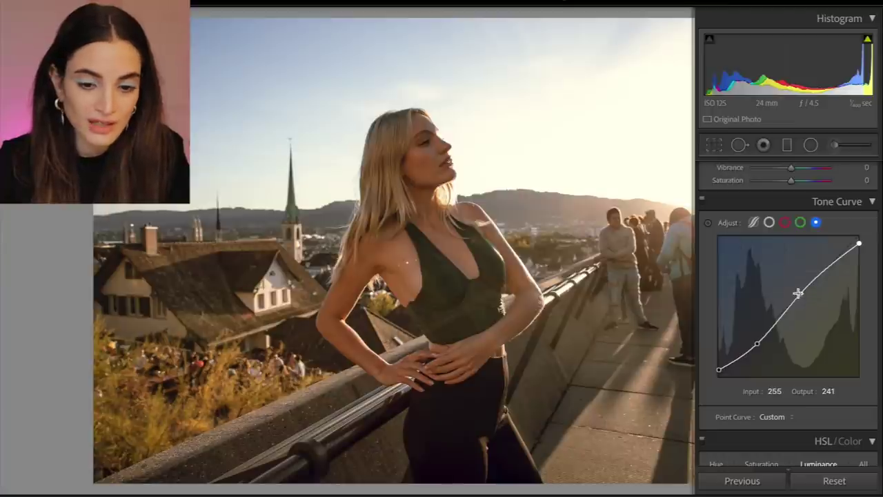
{"action": "left_click_drag", "start_coordinate": [799, 296], "coordinate": [798, 292]}
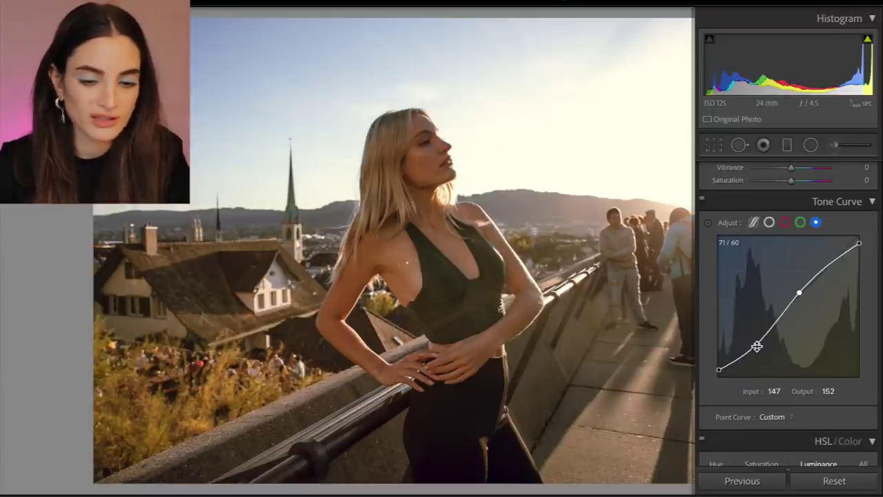
{"action": "left_click_drag", "start_coordinate": [757, 346], "coordinate": [756, 342]}
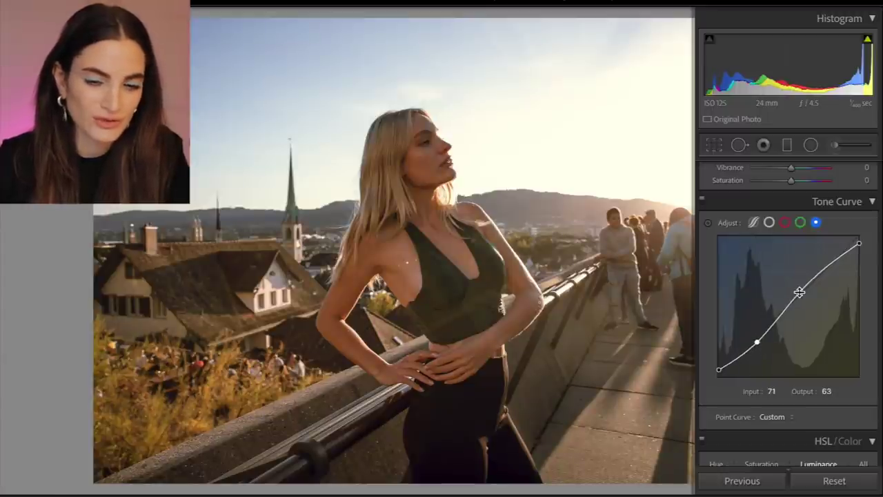
{"action": "left_click_drag", "start_coordinate": [800, 293], "coordinate": [801, 295]}
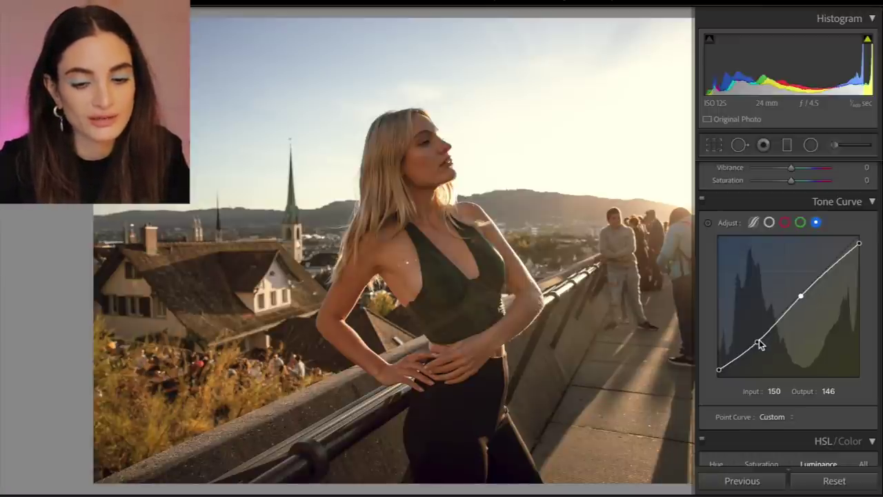
{"action": "left_click_drag", "start_coordinate": [759, 343], "coordinate": [757, 345]}
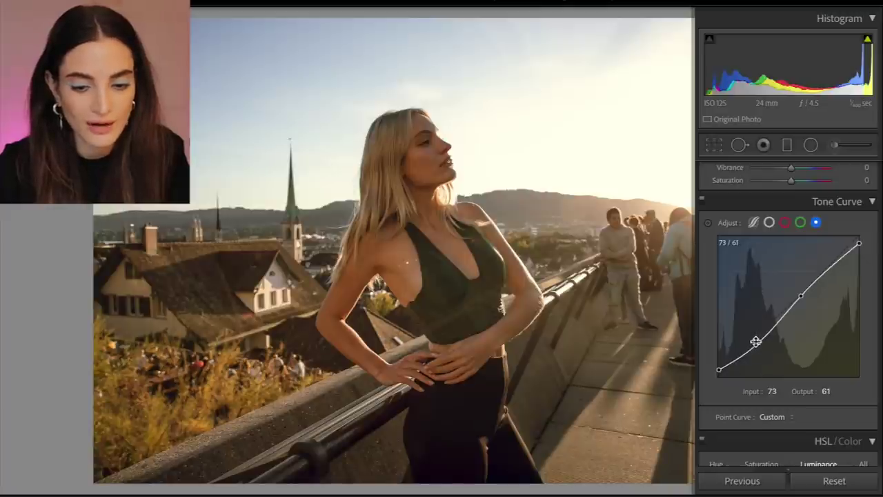
{"action": "left_click_drag", "start_coordinate": [757, 343], "coordinate": [758, 343]}
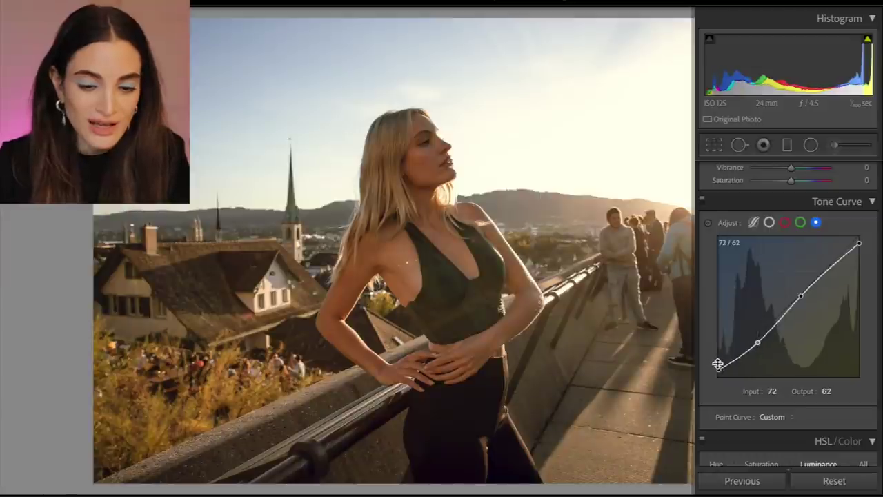
{"action": "left_click_drag", "start_coordinate": [717, 367], "coordinate": [720, 374]}
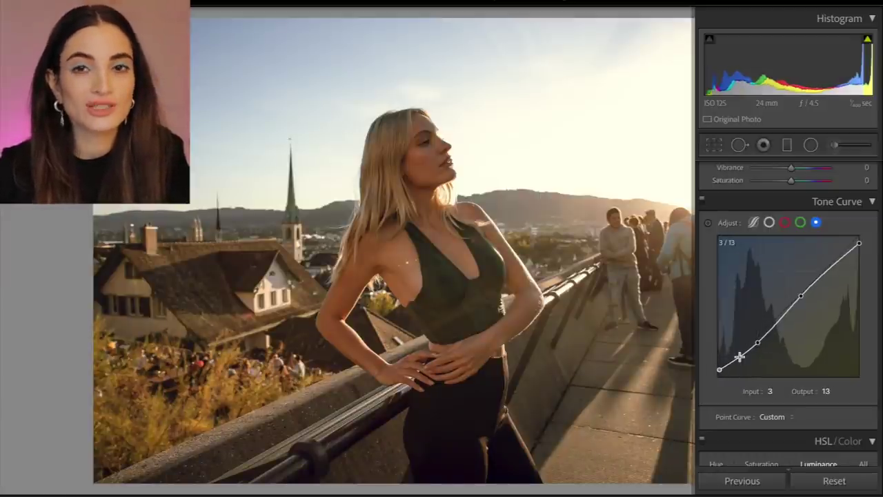
In HSL/Color, darken Orange luminance and raise Green saturation to +47
{"action": "scroll", "coordinate": [740, 357], "scroll_direction": "down", "scroll_amount": 2}
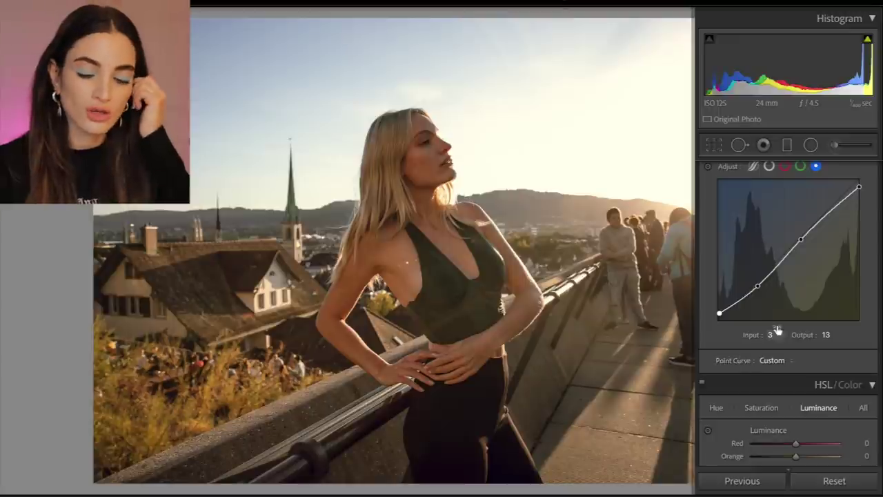
{"action": "scroll", "coordinate": [775, 331], "scroll_direction": "down", "scroll_amount": 3}
{"action": "scroll", "coordinate": [777, 329], "scroll_direction": "down", "scroll_amount": 4}
{"action": "scroll", "coordinate": [777, 336], "scroll_direction": "up", "scroll_amount": 1}
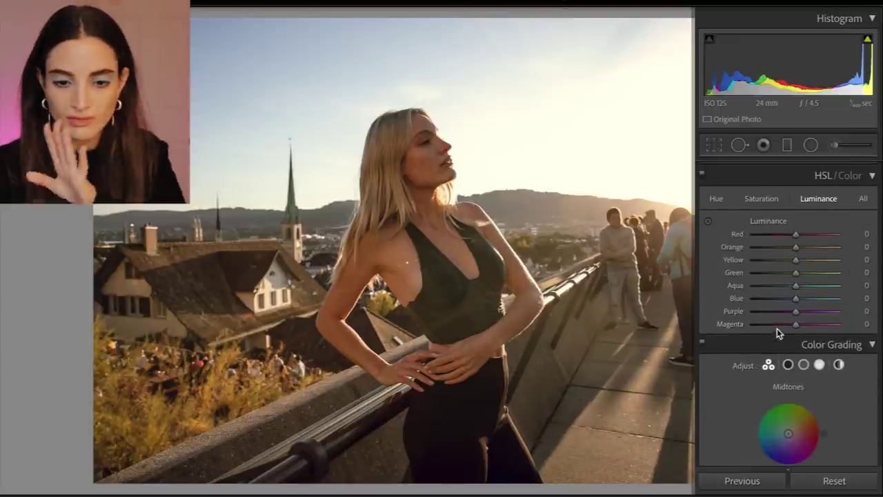
{"action": "mouse_move", "coordinate": [797, 249]}
{"action": "left_mouse_down"}
{"action": "mouse_move", "coordinate": [822, 250]}
{"action": "mouse_move", "coordinate": [755, 252]}
{"action": "mouse_move", "coordinate": [816, 249]}
{"action": "mouse_move", "coordinate": [802, 249]}
{"action": "mouse_move", "coordinate": [818, 264]}
{"action": "mouse_move", "coordinate": [780, 261]}
{"action": "mouse_move", "coordinate": [801, 264]}
{"action": "mouse_move", "coordinate": [794, 265]}
{"action": "left_mouse_up"}
{"action": "left_click", "coordinate": [772, 199]}
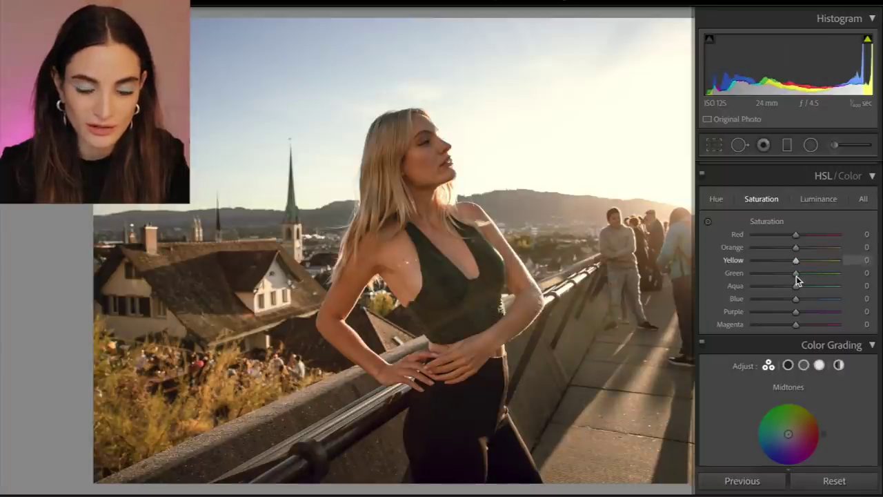
{"action": "mouse_move", "coordinate": [831, 275]}
{"action": "left_mouse_down"}
{"action": "mouse_move", "coordinate": [788, 278]}
{"action": "mouse_move", "coordinate": [815, 273]}
{"action": "left_mouse_up"}
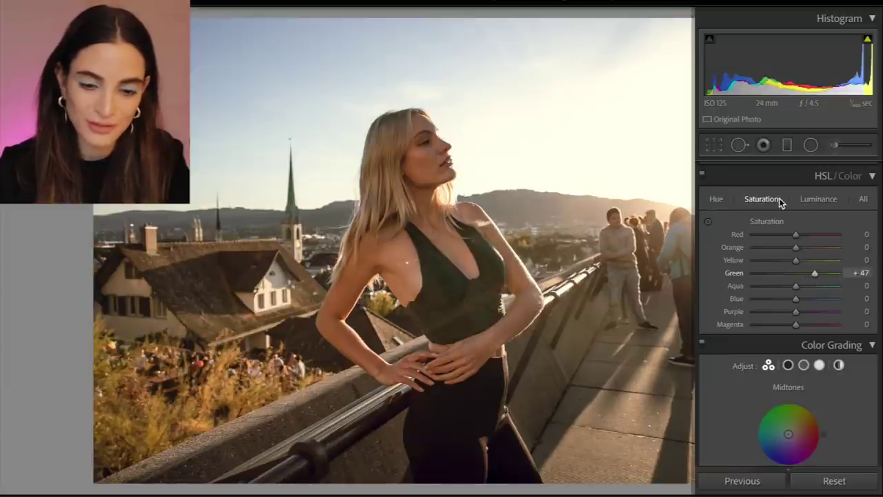
Shift the Yellow hue to +21 and the Orange hue to +1
{"action": "left_click", "coordinate": [717, 199]}
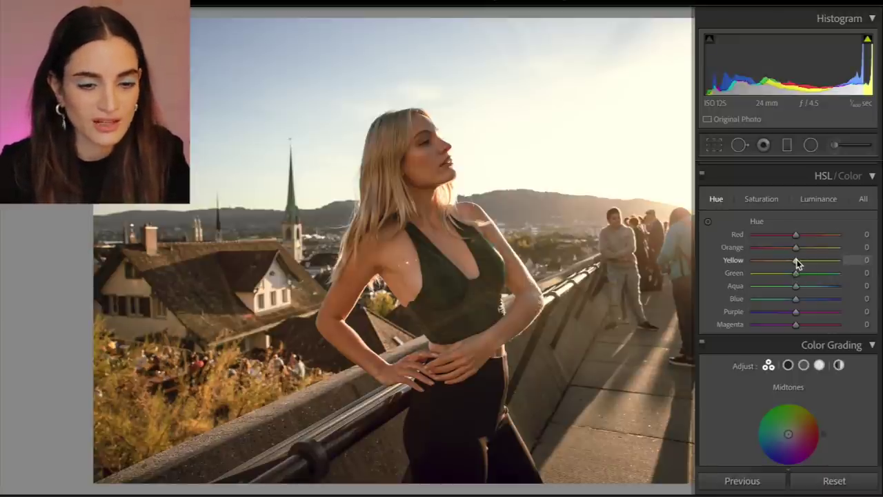
{"action": "left_click_drag", "start_coordinate": [797, 263], "coordinate": [843, 263]}
{"action": "left_click_drag", "start_coordinate": [777, 260], "coordinate": [799, 251]}
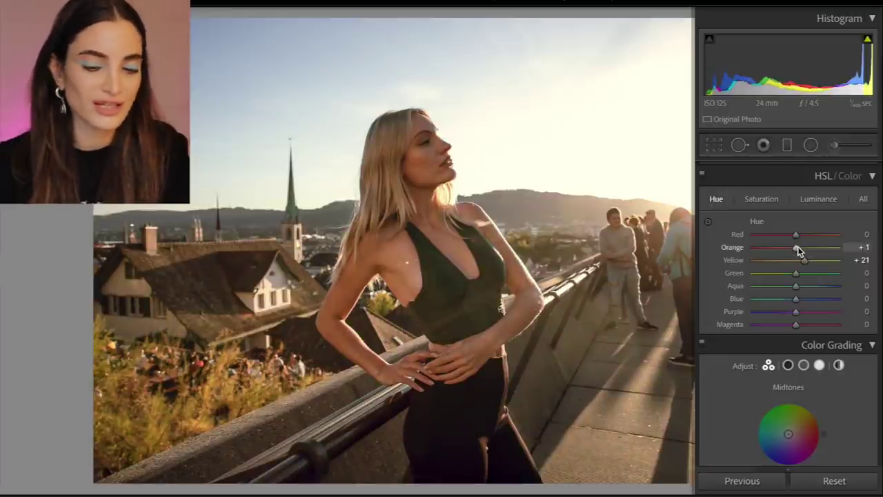
{"action": "scroll", "coordinate": [798, 248], "scroll_direction": "down", "scroll_amount": 1}
Grade highlights H 27 S 7, midtones H 42 S 4, and shadows teal at H 168 S 7
{"action": "scroll", "coordinate": [797, 249], "scroll_direction": "down", "scroll_amount": 3}
{"action": "scroll", "coordinate": [794, 328], "scroll_direction": "down", "scroll_amount": 3}
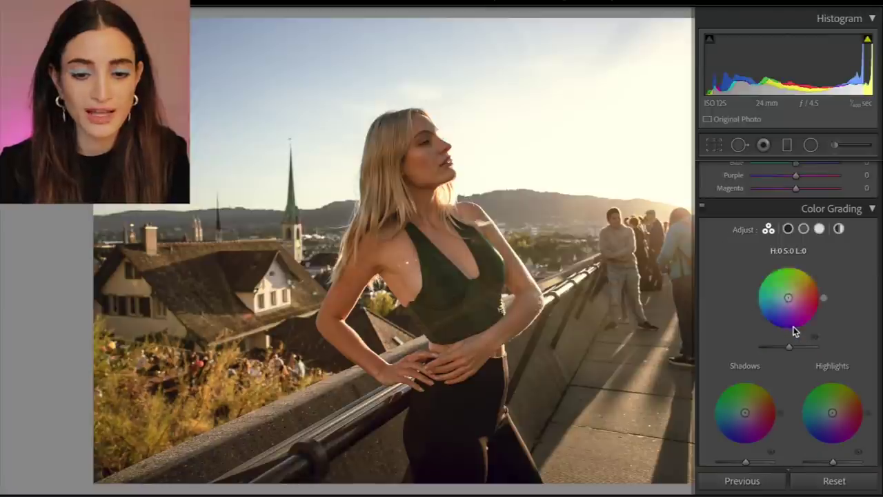
{"action": "scroll", "coordinate": [793, 328], "scroll_direction": "down", "scroll_amount": 2}
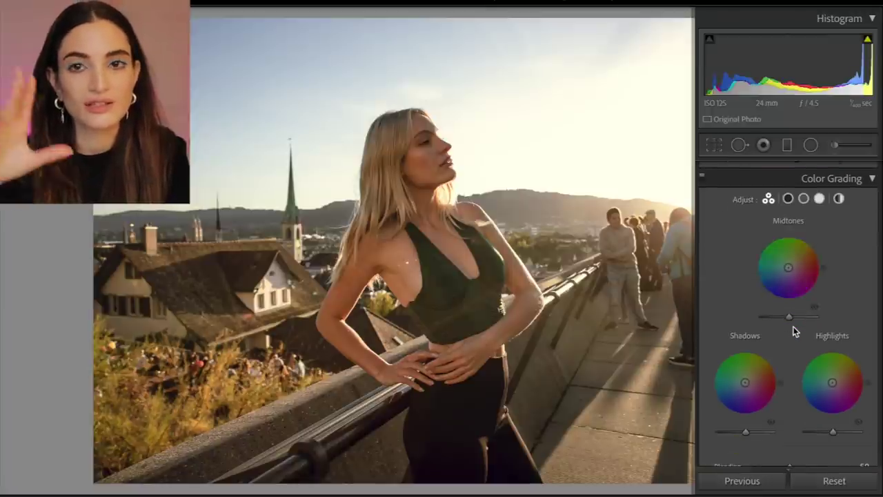
{"action": "scroll", "coordinate": [794, 328], "scroll_direction": "down", "scroll_amount": 2}
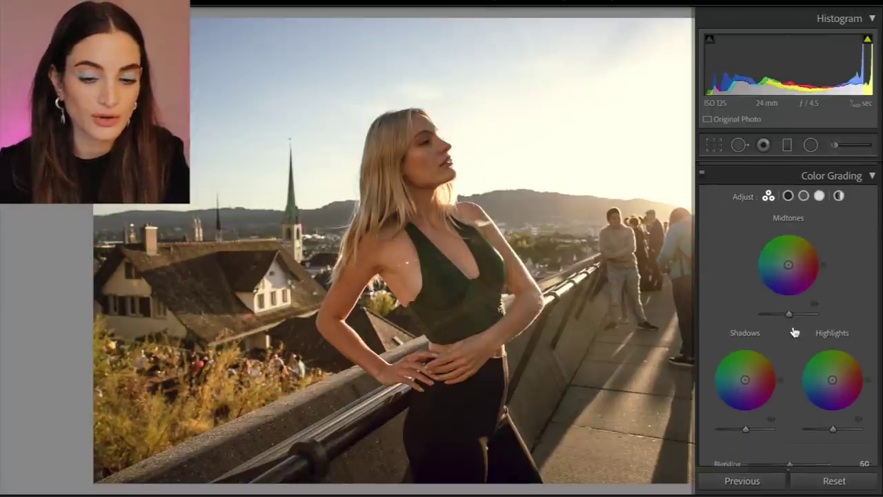
{"action": "scroll", "coordinate": [793, 331], "scroll_direction": "down", "scroll_amount": 1}
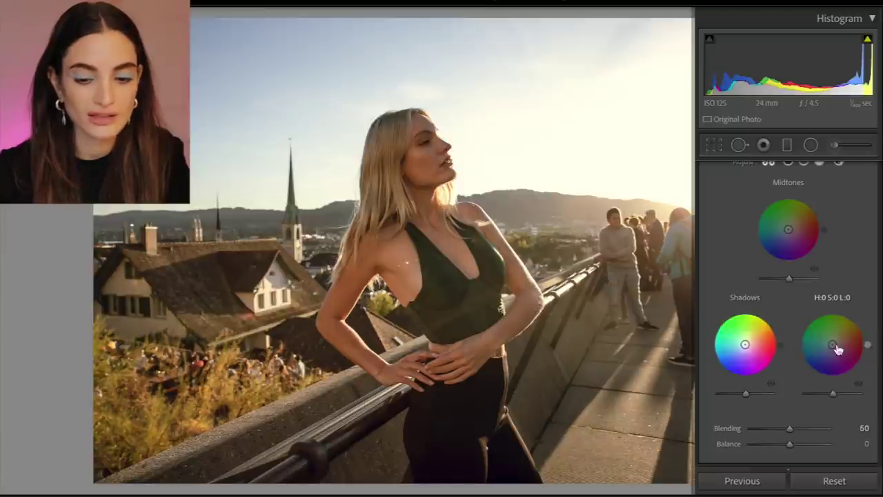
{"action": "left_click_drag", "start_coordinate": [832, 343], "coordinate": [833, 342]}
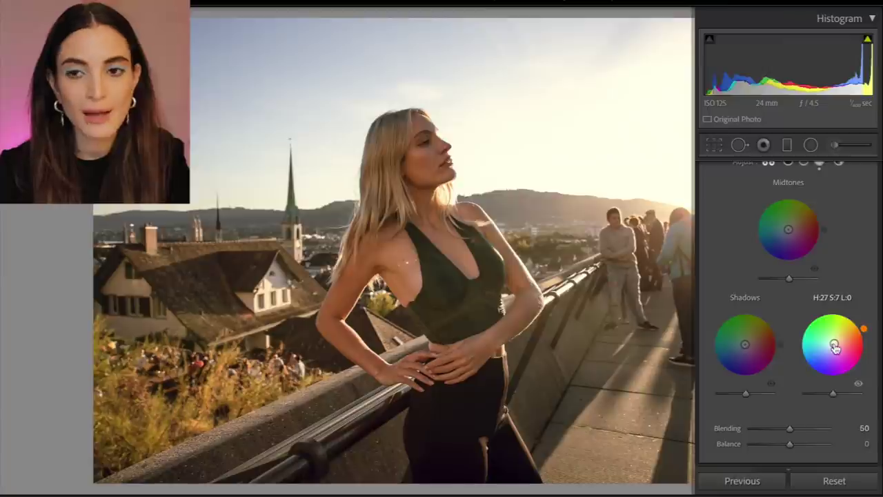
{"action": "left_click_drag", "start_coordinate": [789, 236], "coordinate": [789, 235]}
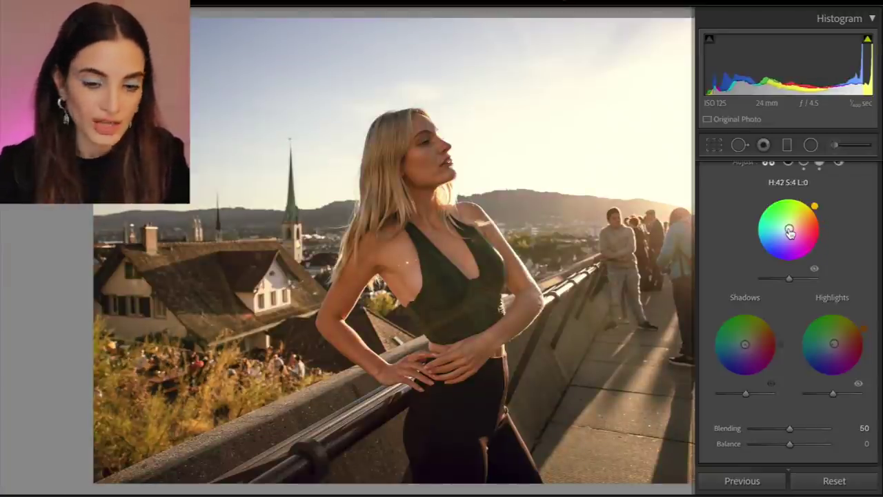
{"action": "scroll", "coordinate": [750, 291], "scroll_direction": "down", "scroll_amount": 2}
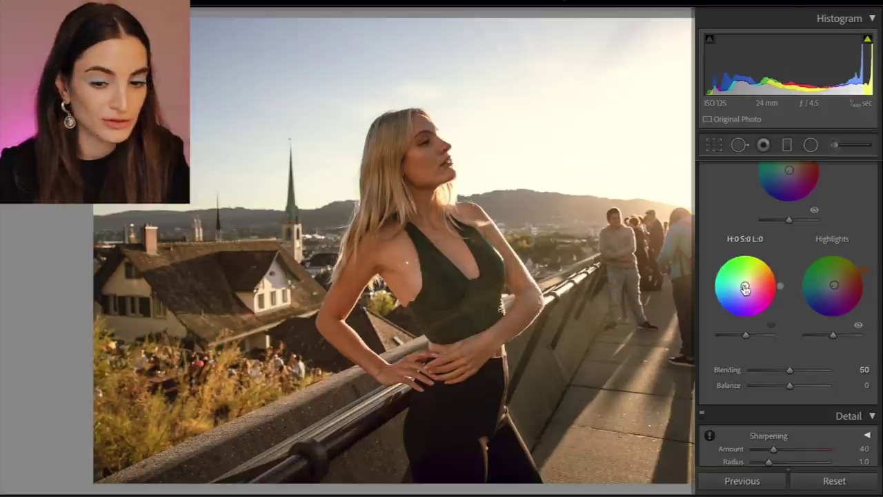
{"action": "left_click_drag", "start_coordinate": [746, 289], "coordinate": [744, 285]}
{"action": "scroll", "coordinate": [744, 290], "scroll_direction": "up", "scroll_amount": 10}
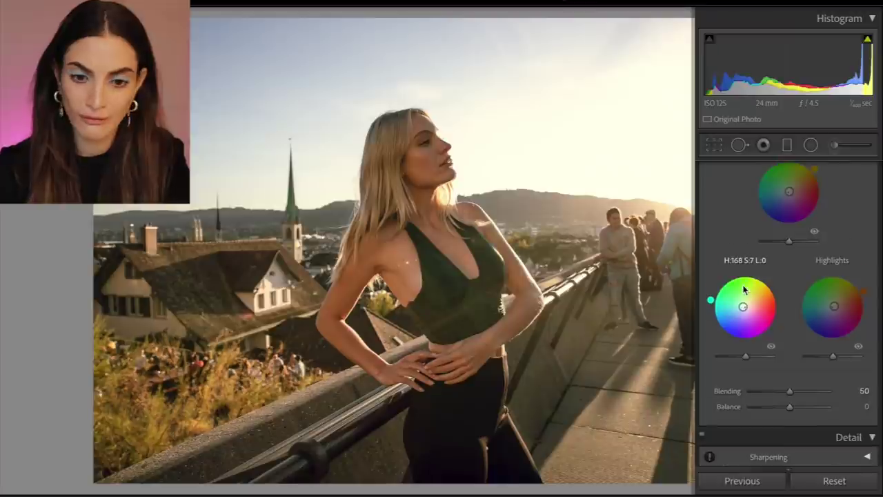
On the RGB curve, reposition the lower and midtone points and add a raised upper point
{"action": "scroll", "coordinate": [744, 290], "scroll_direction": "up", "scroll_amount": 3}
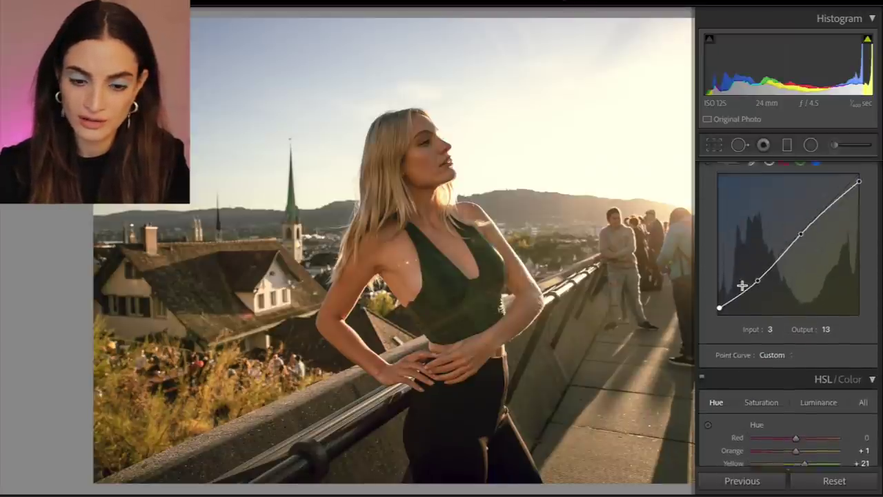
{"action": "left_click", "coordinate": [769, 167]}
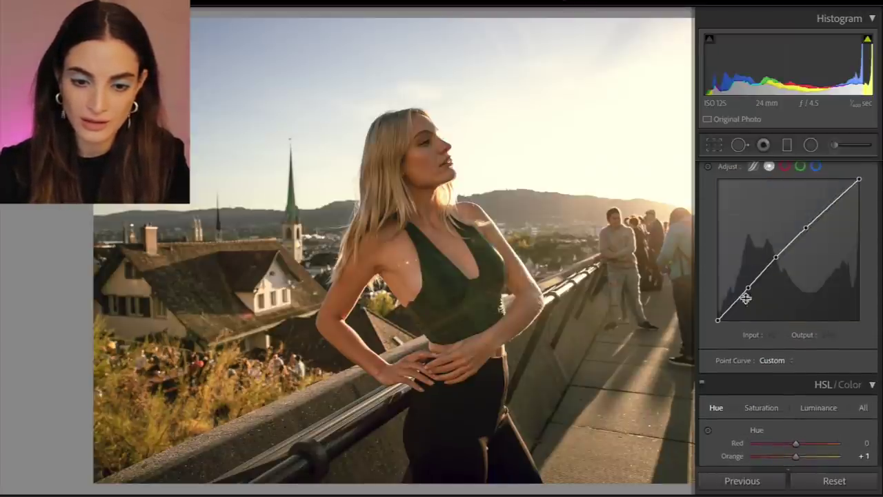
{"action": "left_click_drag", "start_coordinate": [748, 288], "coordinate": [747, 294]}
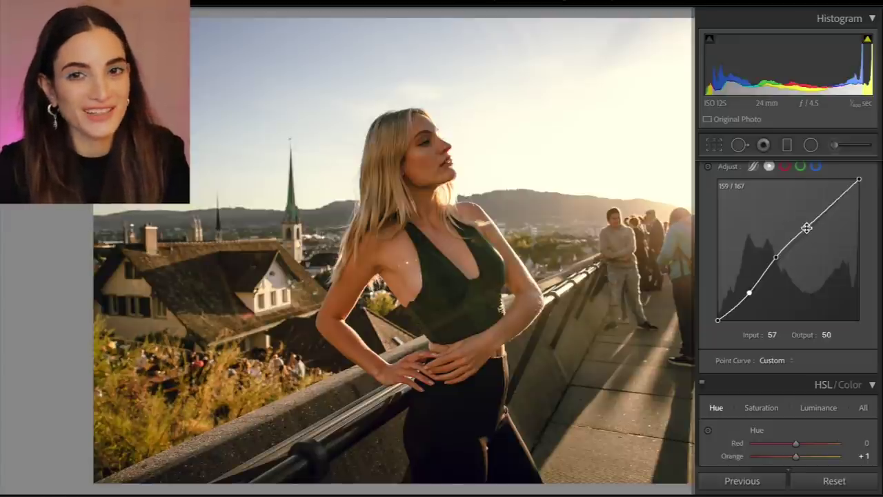
{"action": "left_click_drag", "start_coordinate": [807, 228], "coordinate": [808, 233]}
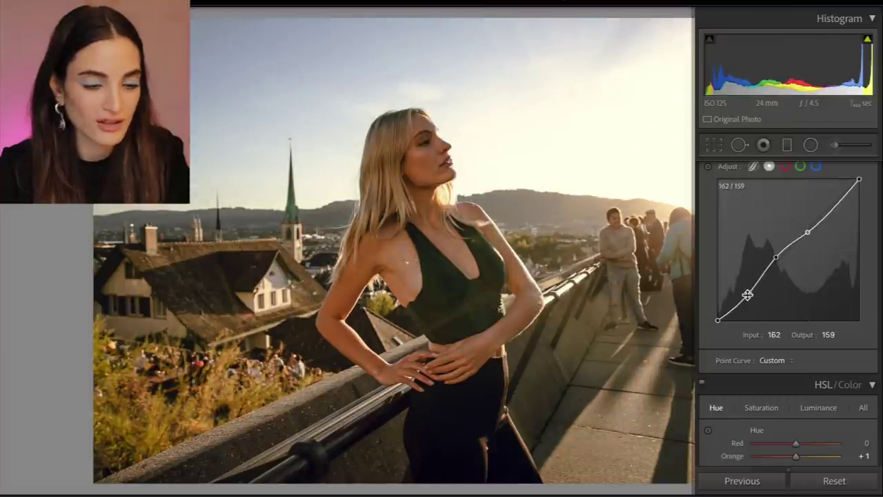
{"action": "left_click_drag", "start_coordinate": [746, 291], "coordinate": [749, 293]}
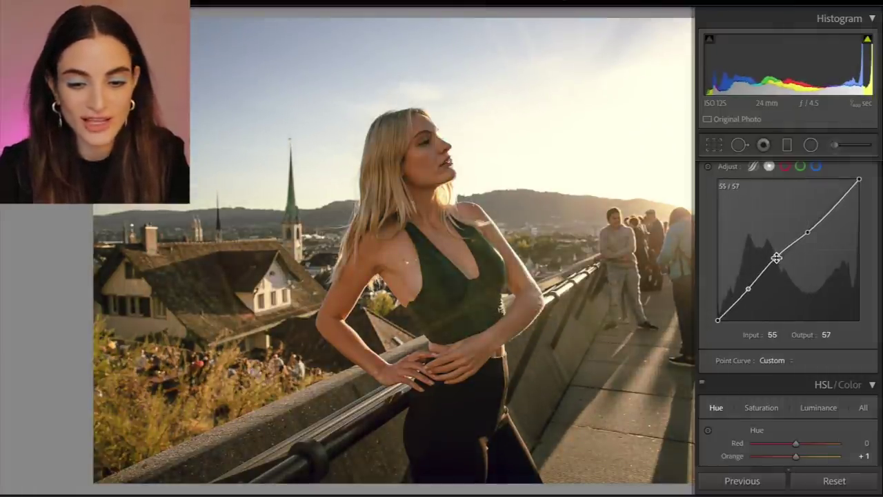
{"action": "left_click_drag", "start_coordinate": [777, 259], "coordinate": [779, 260]}
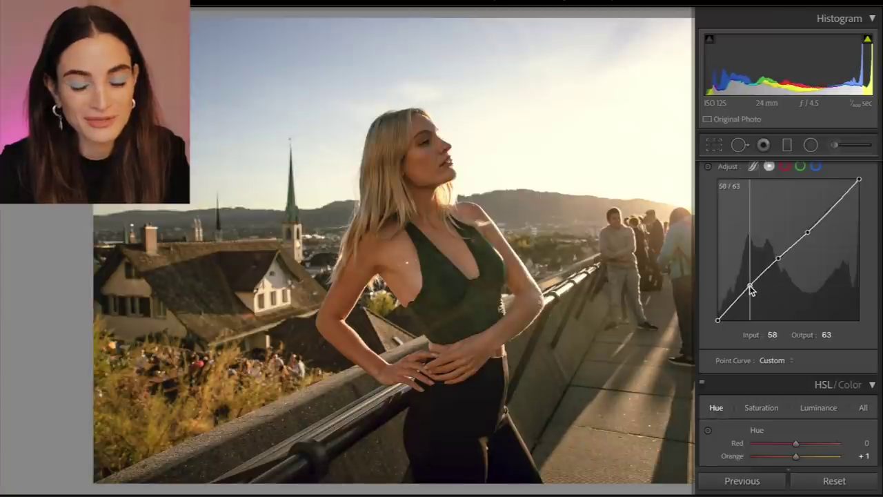
{"action": "left_click_drag", "start_coordinate": [752, 292], "coordinate": [753, 292]}
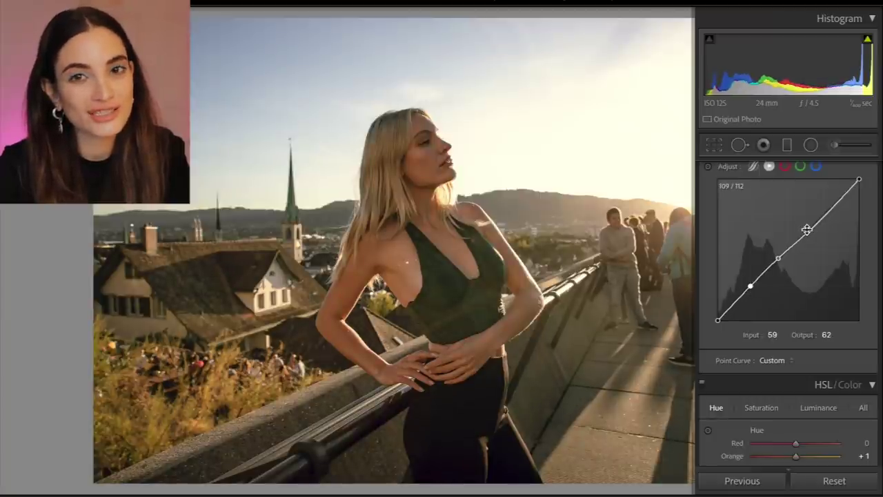
{"action": "left_click_drag", "start_coordinate": [806, 233], "coordinate": [804, 231]}
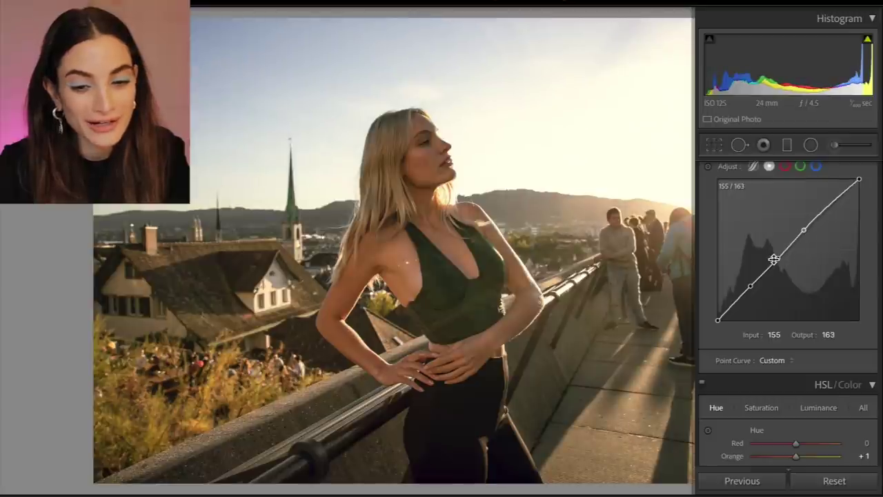
{"action": "left_click_drag", "start_coordinate": [775, 257], "coordinate": [775, 257]}
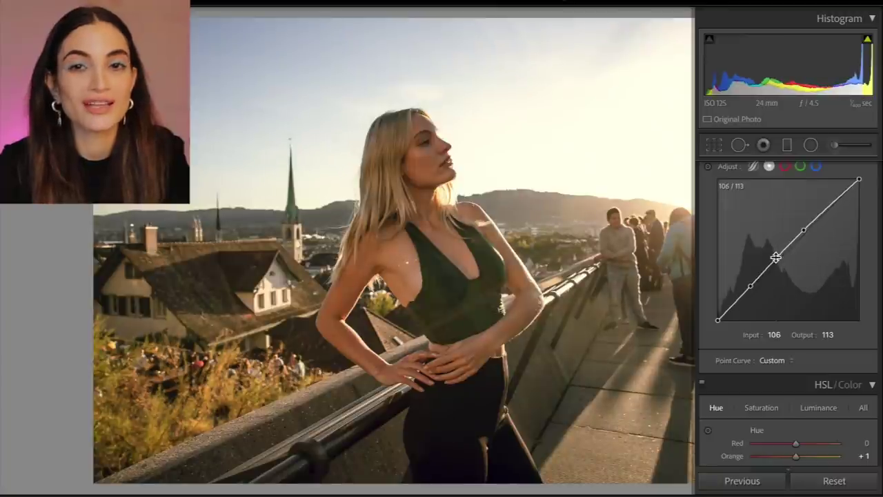
Refine the curve with a shadow point near 73→75 and a highlight point at 157→162
{"action": "left_click", "coordinate": [751, 287]}
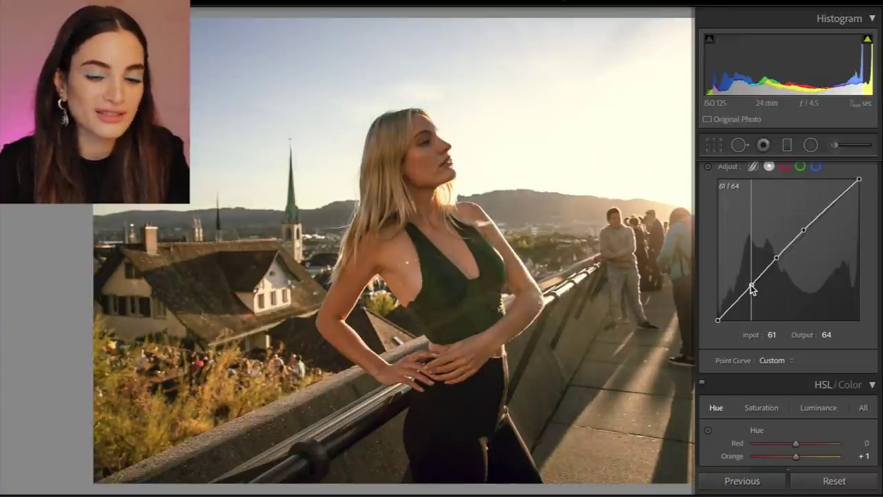
{"action": "left_click_drag", "start_coordinate": [754, 288], "coordinate": [753, 286]}
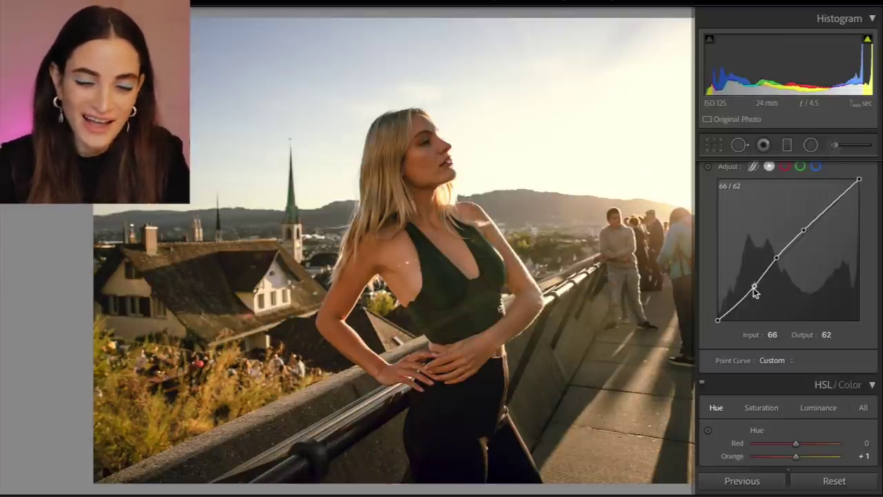
{"action": "mouse_move", "coordinate": [754, 292]}
{"action": "left_mouse_down"}
{"action": "mouse_move", "coordinate": [730, 302]}
{"action": "mouse_move", "coordinate": [742, 308]}
{"action": "mouse_move", "coordinate": [734, 306]}
{"action": "mouse_move", "coordinate": [755, 285]}
{"action": "left_mouse_up"}
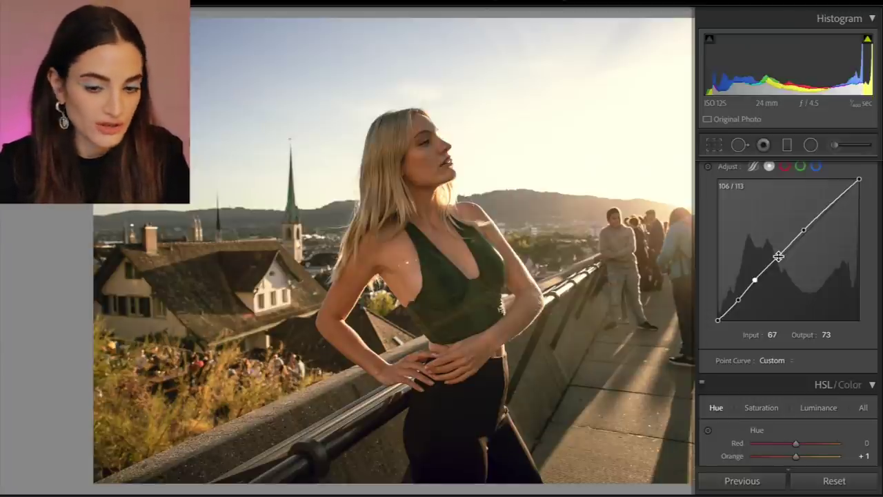
{"action": "left_click_drag", "start_coordinate": [805, 230], "coordinate": [805, 230]}
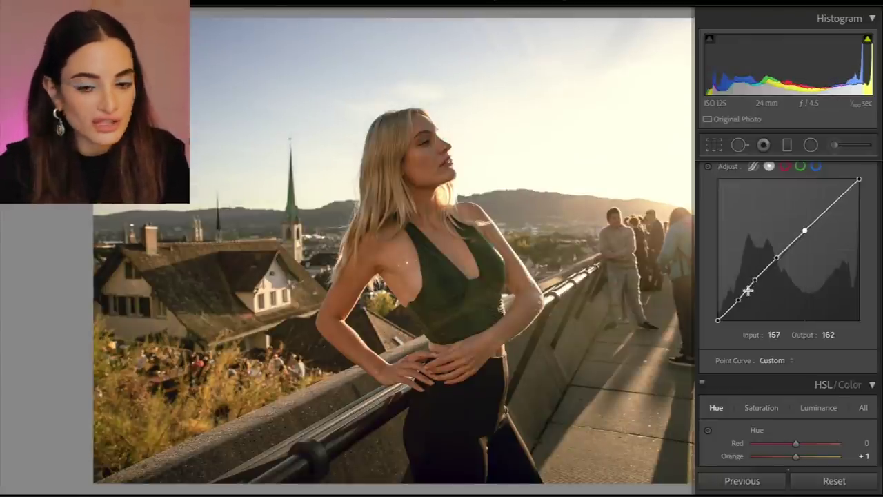
{"action": "scroll", "coordinate": [749, 291], "scroll_direction": "up", "scroll_amount": 1}
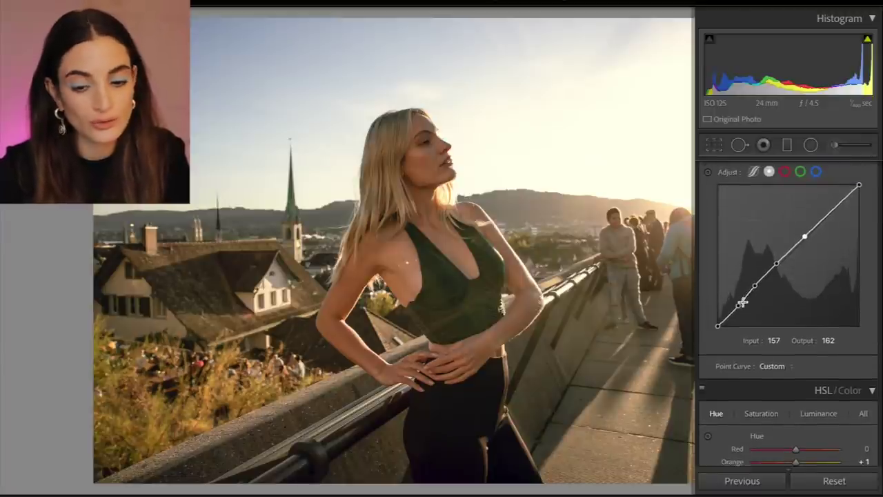
{"action": "left_click_drag", "start_coordinate": [757, 284], "coordinate": [757, 285]}
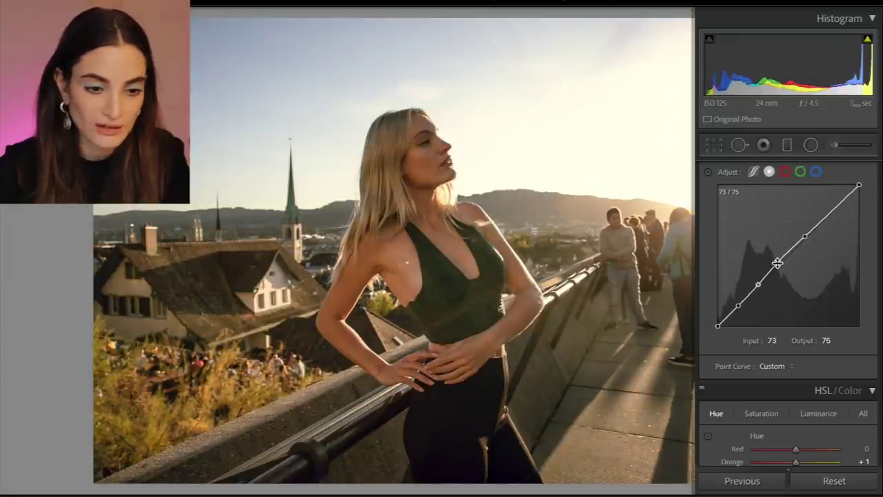
{"action": "scroll", "coordinate": [777, 266], "scroll_direction": "down", "scroll_amount": 6}
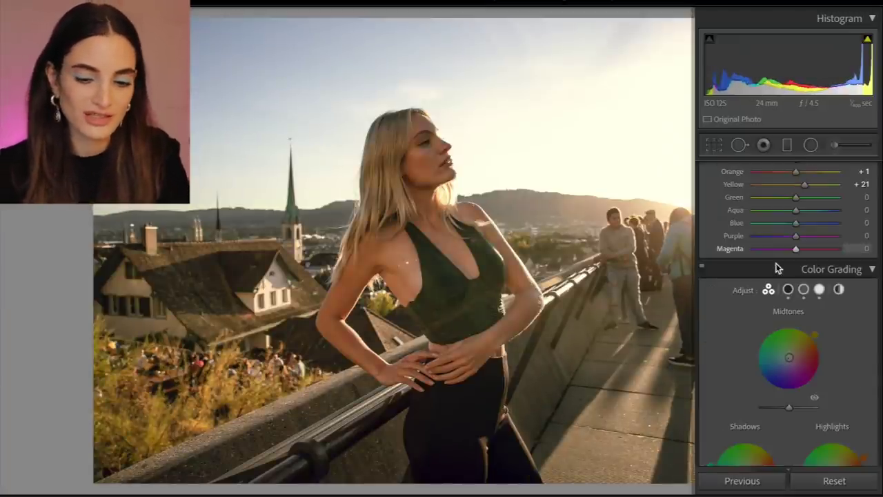
Set Green Primary Hue +16, Blue Primary Hue −10, Blue Primary Saturation +28, then compare before/after
{"action": "scroll", "coordinate": [776, 268], "scroll_direction": "down", "scroll_amount": 5}
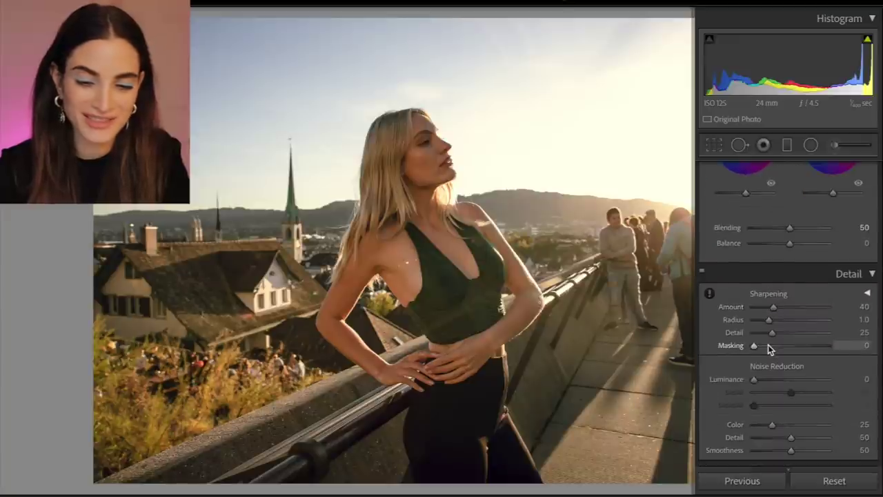
{"action": "scroll", "coordinate": [768, 345], "scroll_direction": "down", "scroll_amount": 3}
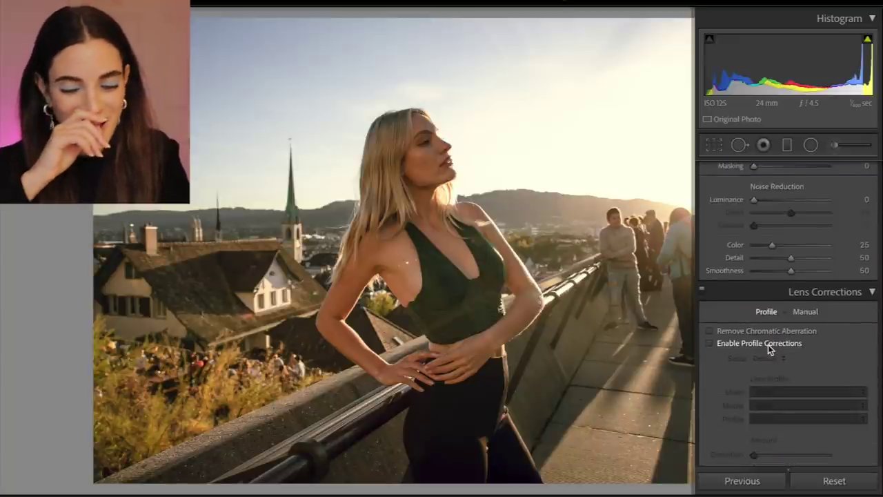
{"action": "scroll", "coordinate": [770, 350], "scroll_direction": "down", "scroll_amount": 10}
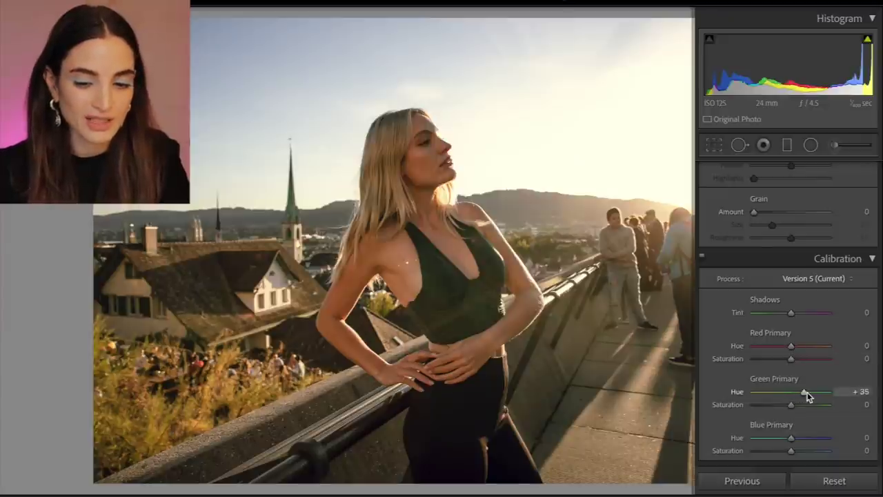
{"action": "mouse_move", "coordinate": [805, 394]}
{"action": "left_mouse_down"}
{"action": "mouse_move", "coordinate": [745, 395]}
{"action": "mouse_move", "coordinate": [799, 395]}
{"action": "left_mouse_up"}
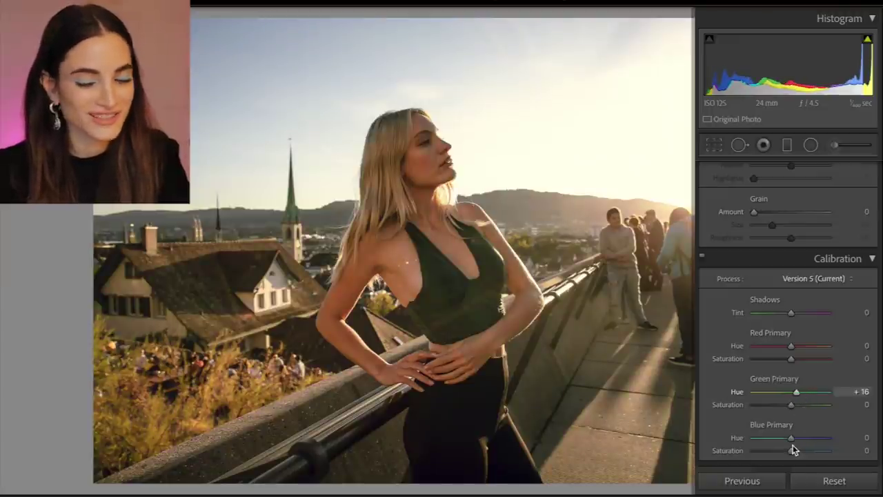
{"action": "mouse_move", "coordinate": [792, 437]}
{"action": "left_mouse_down"}
{"action": "mouse_move", "coordinate": [814, 437]}
{"action": "mouse_move", "coordinate": [759, 439]}
{"action": "mouse_move", "coordinate": [792, 444]}
{"action": "left_mouse_up"}
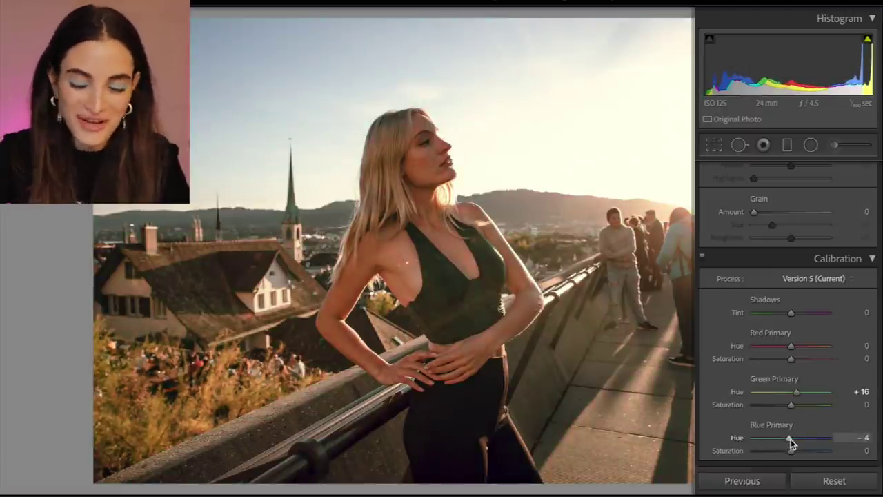
{"action": "mouse_move", "coordinate": [791, 450]}
{"action": "left_mouse_down"}
{"action": "mouse_move", "coordinate": [806, 452]}
{"action": "mouse_move", "coordinate": [782, 443]}
{"action": "mouse_move", "coordinate": [791, 442]}
{"action": "left_mouse_up"}
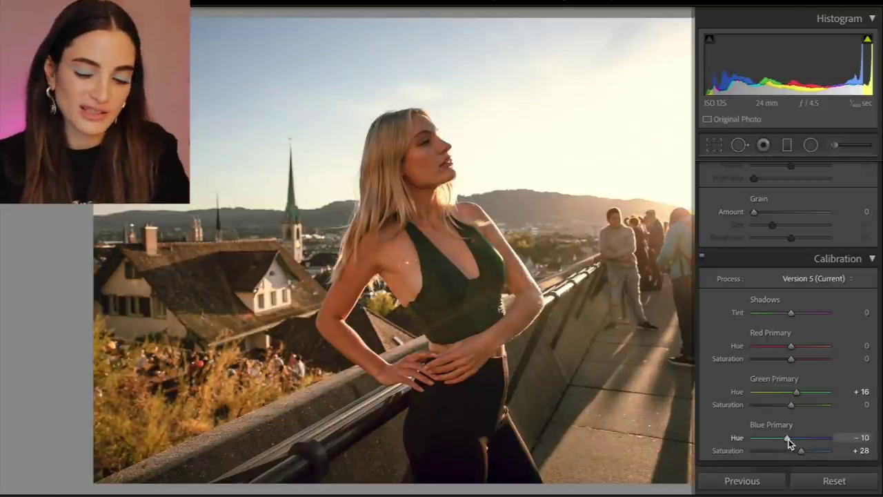
{"action": "key", "text": "backslash"}
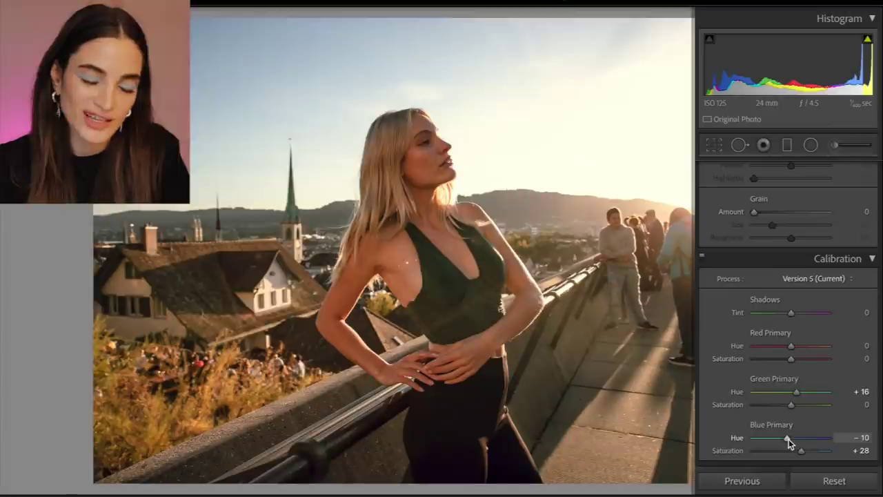
{"action": "scroll", "coordinate": [790, 443], "scroll_direction": "up", "scroll_amount": 1}
{"action": "scroll", "coordinate": [790, 443], "scroll_direction": "up", "scroll_amount": 6}
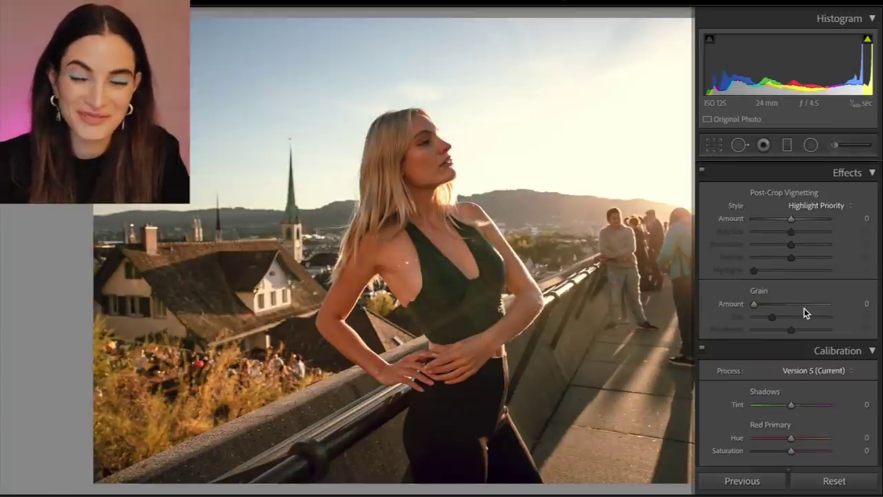
In the Basic panel, lift Blacks to +23, raise Clarity to +37 and lower Contrast to −54
{"action": "scroll", "coordinate": [804, 308], "scroll_direction": "up", "scroll_amount": 5}
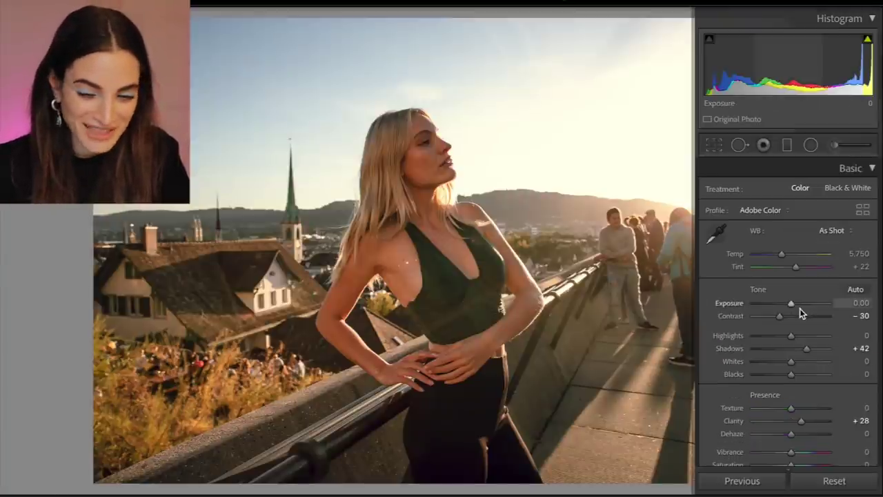
{"action": "scroll", "coordinate": [783, 356], "scroll_direction": "down", "scroll_amount": 2}
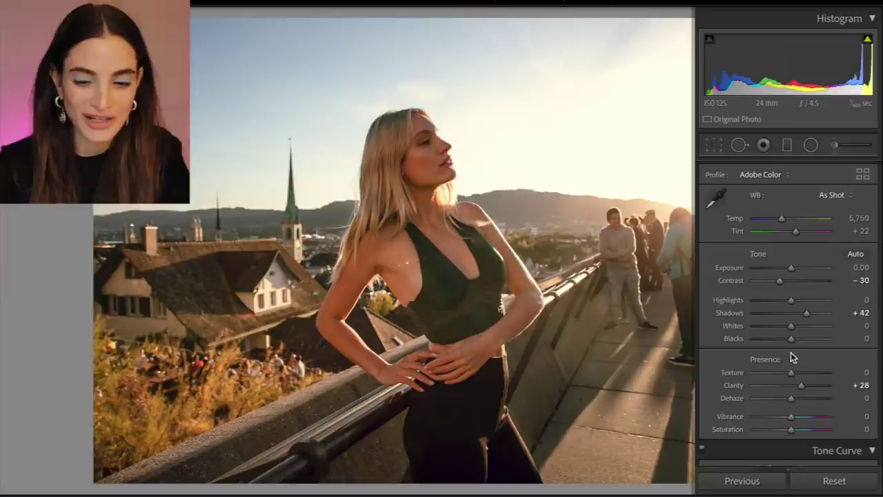
{"action": "left_click", "coordinate": [806, 339]}
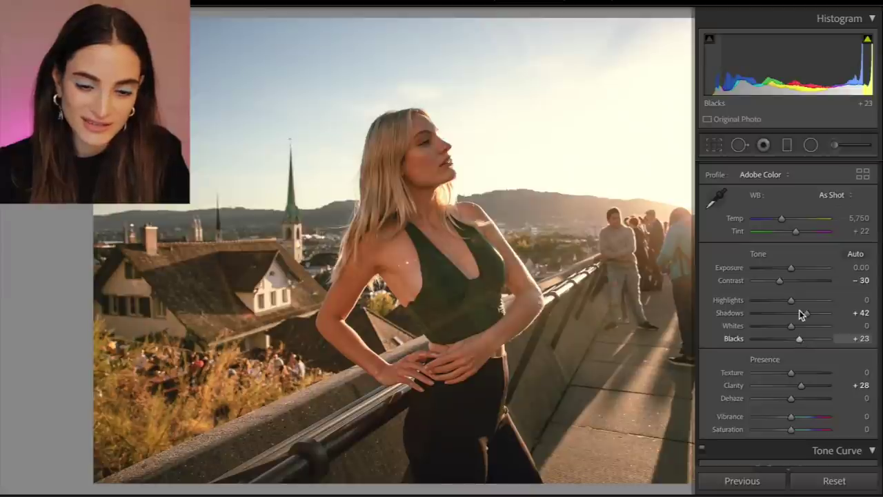
{"action": "scroll", "coordinate": [800, 373], "scroll_direction": "down", "scroll_amount": 1}
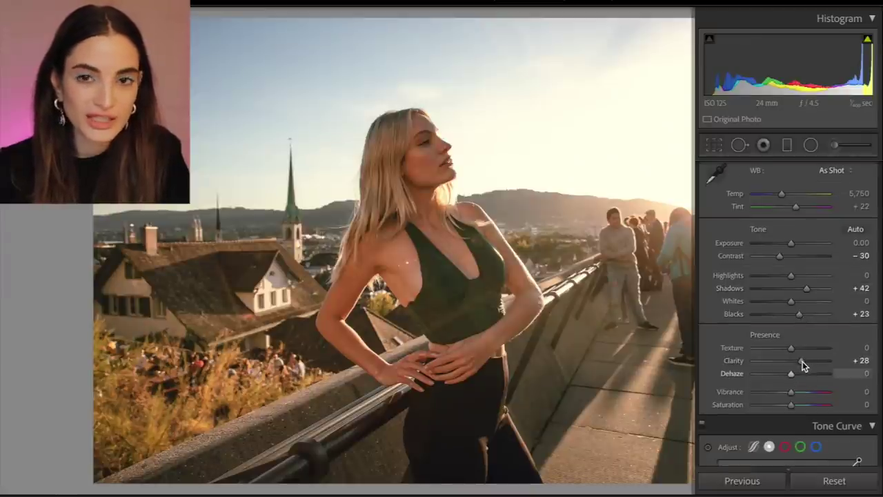
{"action": "left_click_drag", "start_coordinate": [802, 362], "coordinate": [805, 362]}
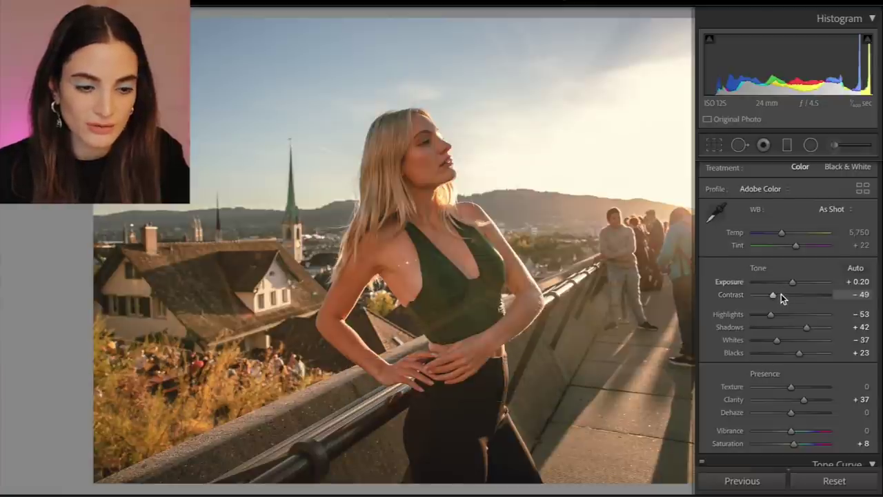
{"action": "left_click_drag", "start_coordinate": [781, 294], "coordinate": [771, 294]}
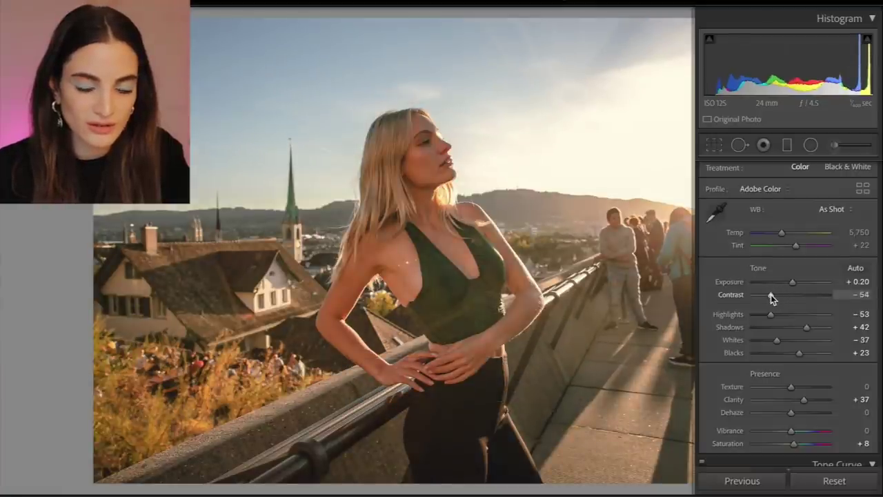
{"action": "scroll", "coordinate": [771, 294], "scroll_direction": "down", "scroll_amount": 6}
{"action": "scroll", "coordinate": [770, 296], "scroll_direction": "up", "scroll_amount": 1}
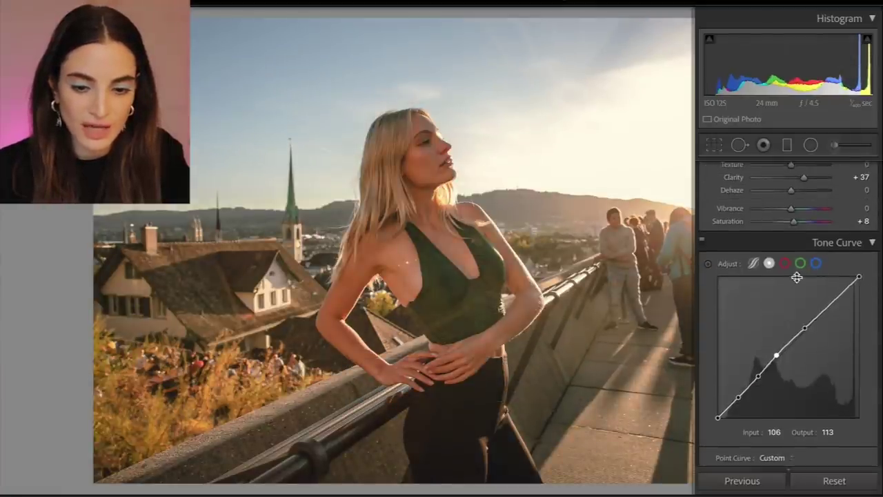
On the RGB curve, set the low point near 42→36 and raise an upper point to about 152→170, then compare with the original
{"action": "left_click", "coordinate": [800, 264]}
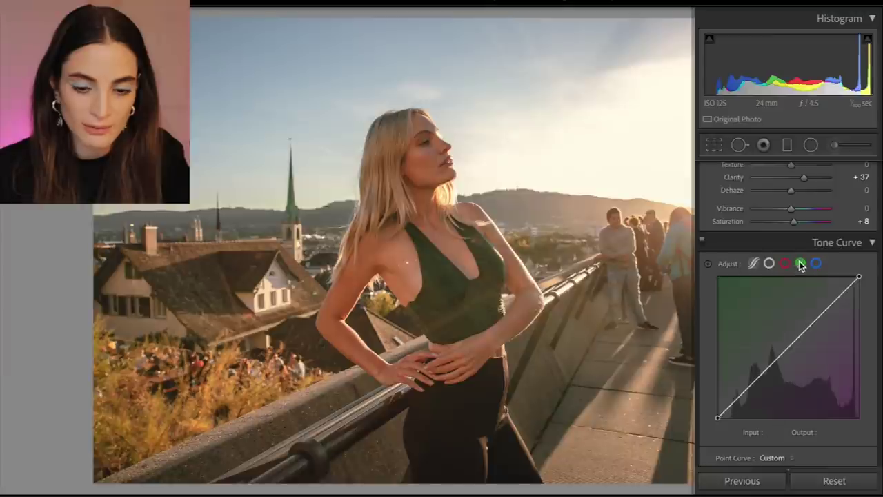
{"action": "left_click", "coordinate": [769, 265]}
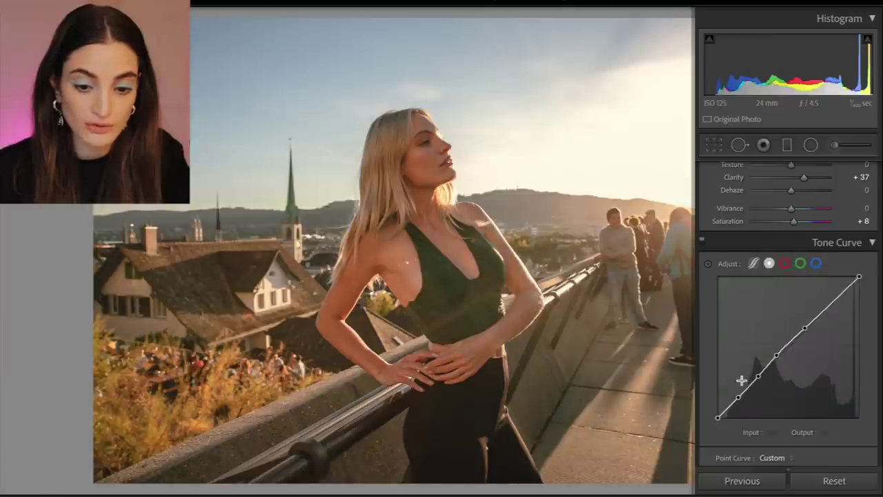
{"action": "mouse_move", "coordinate": [739, 397]}
{"action": "left_mouse_down"}
{"action": "mouse_move", "coordinate": [741, 406]}
{"action": "mouse_move", "coordinate": [741, 398]}
{"action": "left_mouse_up"}
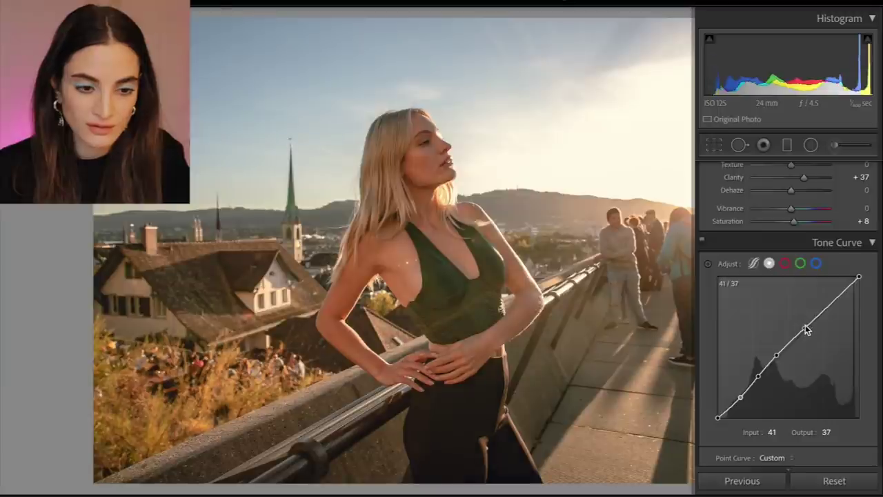
{"action": "left_click_drag", "start_coordinate": [806, 325], "coordinate": [802, 325]}
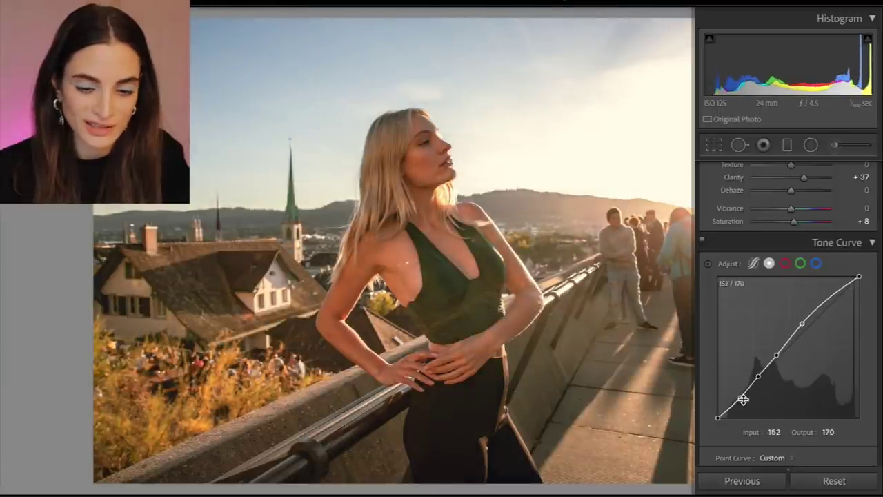
{"action": "key", "text": "Tab"}
{"action": "key", "text": "backslash"}
{"action": "key", "text": "backslash"}
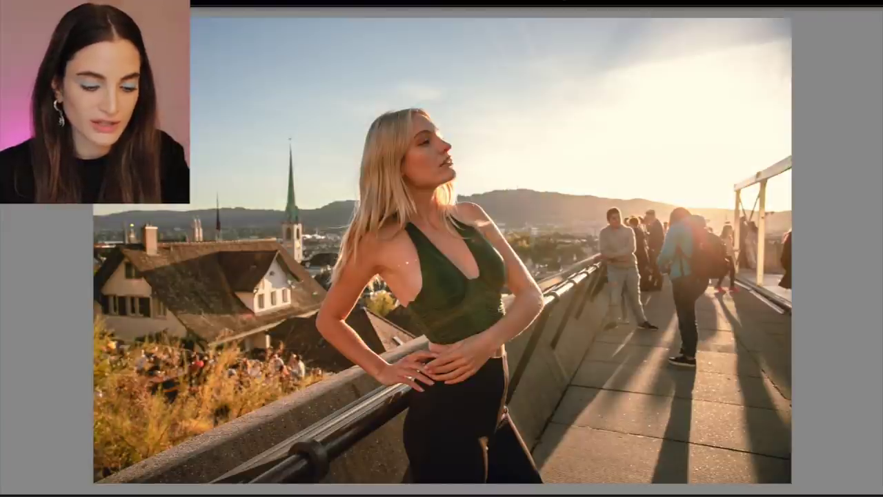
In the filmstrip, open the ledge portrait and filter to 4 Stars and Higher (184 of 1140)
{"action": "key", "text": "F6"}
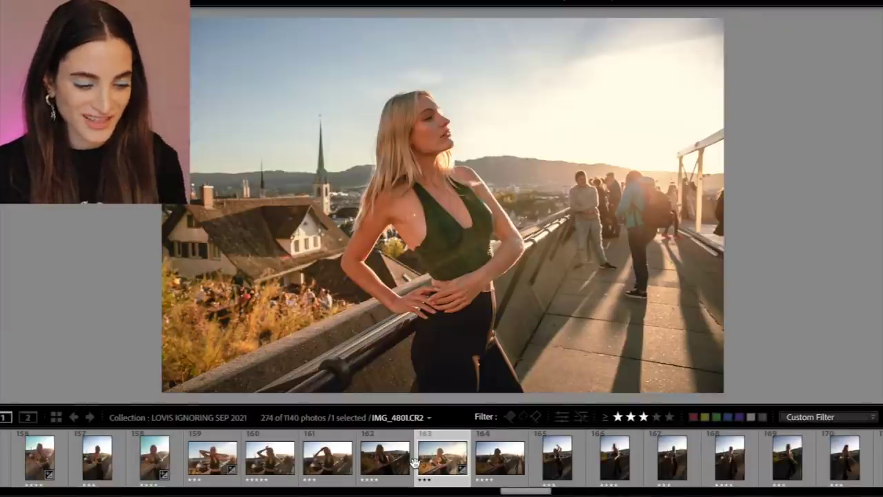
{"action": "scroll", "coordinate": [414, 463], "scroll_direction": "down", "scroll_amount": 10}
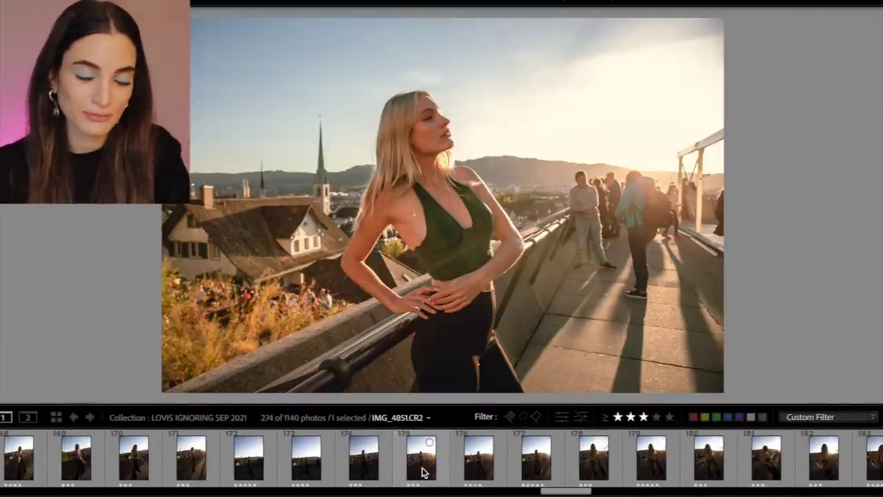
{"action": "scroll", "coordinate": [449, 472], "scroll_direction": "down", "scroll_amount": 6}
{"action": "left_click", "coordinate": [463, 475]}
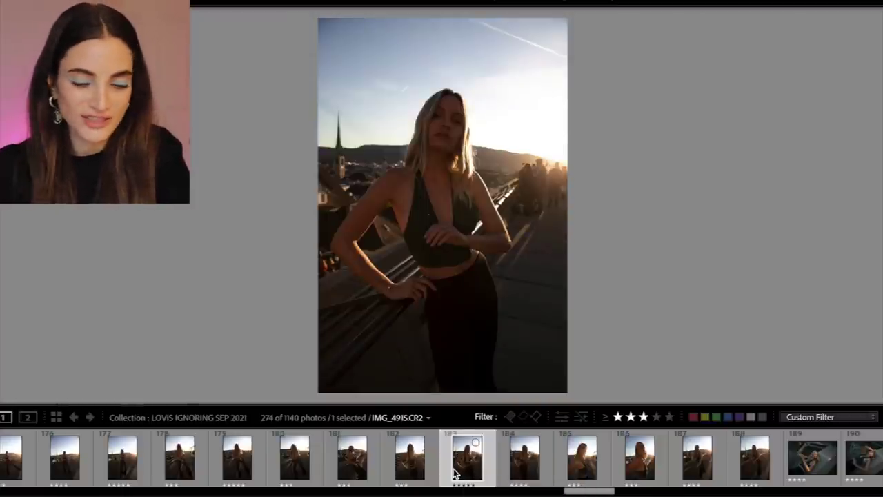
{"action": "scroll", "coordinate": [455, 473], "scroll_direction": "down", "scroll_amount": 4}
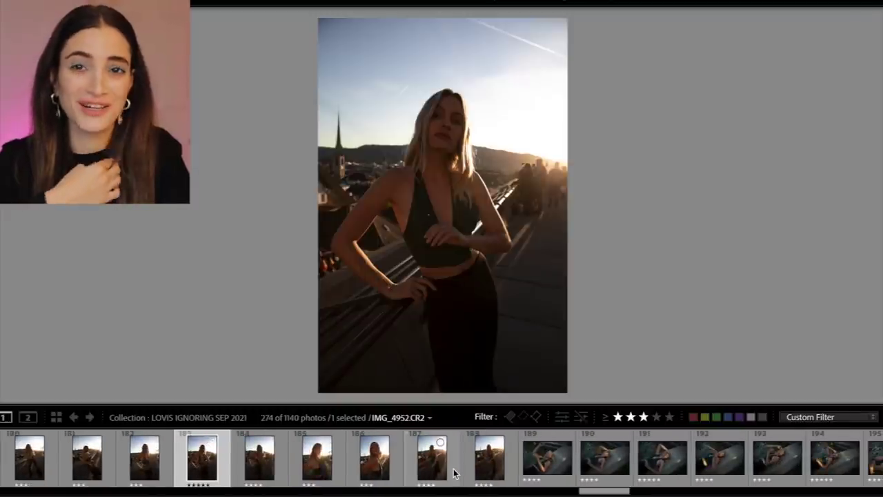
{"action": "scroll", "coordinate": [454, 474], "scroll_direction": "down", "scroll_amount": 1}
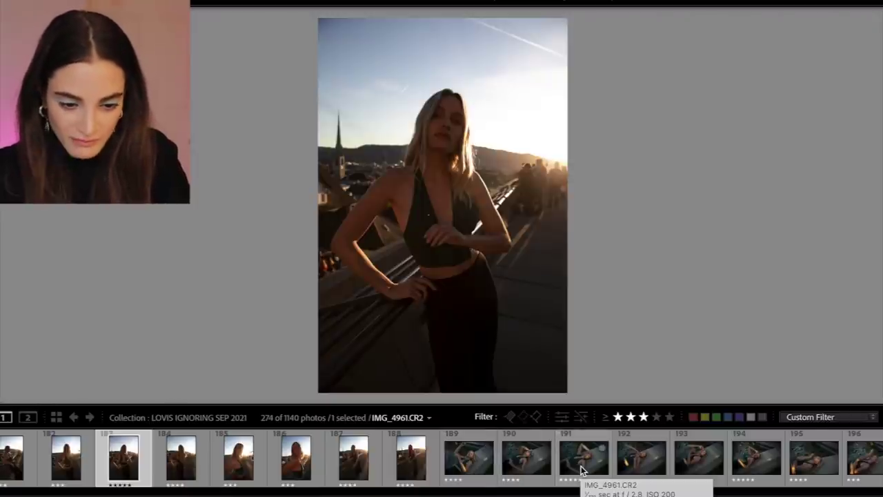
{"action": "left_click", "coordinate": [582, 471]}
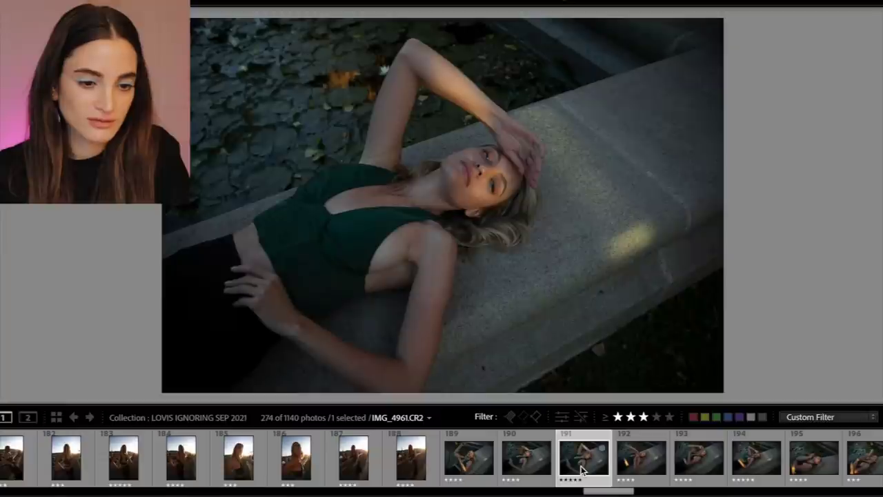
{"action": "scroll", "coordinate": [582, 470], "scroll_direction": "down", "scroll_amount": 4}
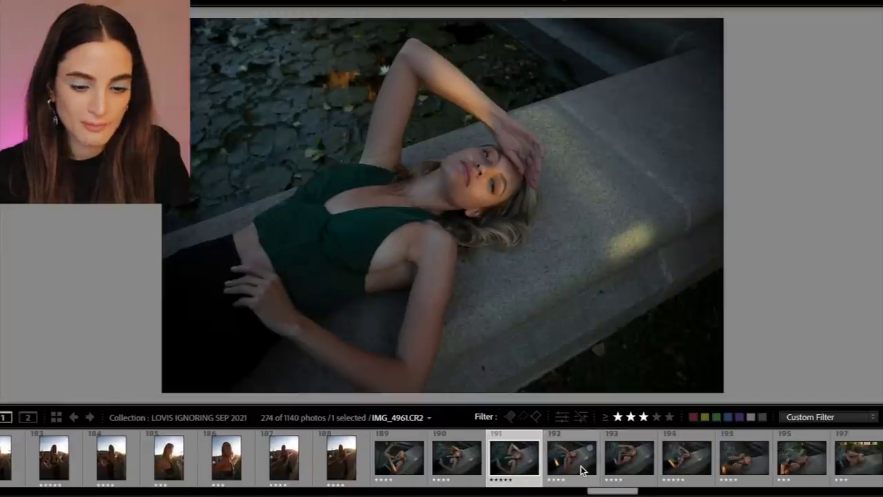
{"action": "scroll", "coordinate": [631, 469], "scroll_direction": "down", "scroll_amount": 2}
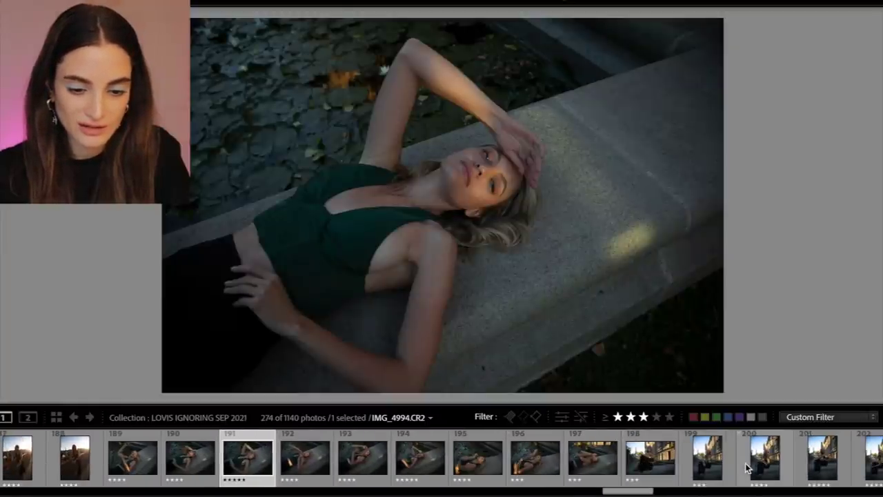
{"action": "left_click", "coordinate": [656, 417]}
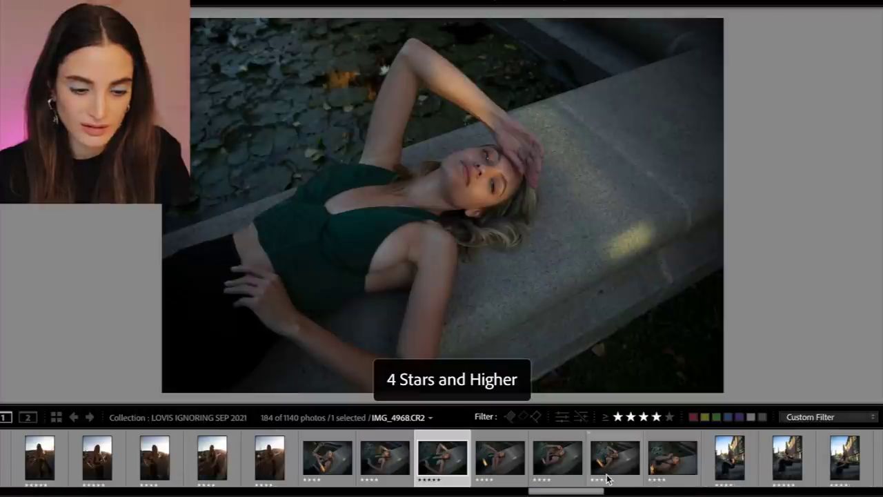
Preview four-star shots: seated by the building, on the fountain edge, leg raised, leaning by the pond
{"action": "scroll", "coordinate": [608, 477], "scroll_direction": "down", "scroll_amount": 4}
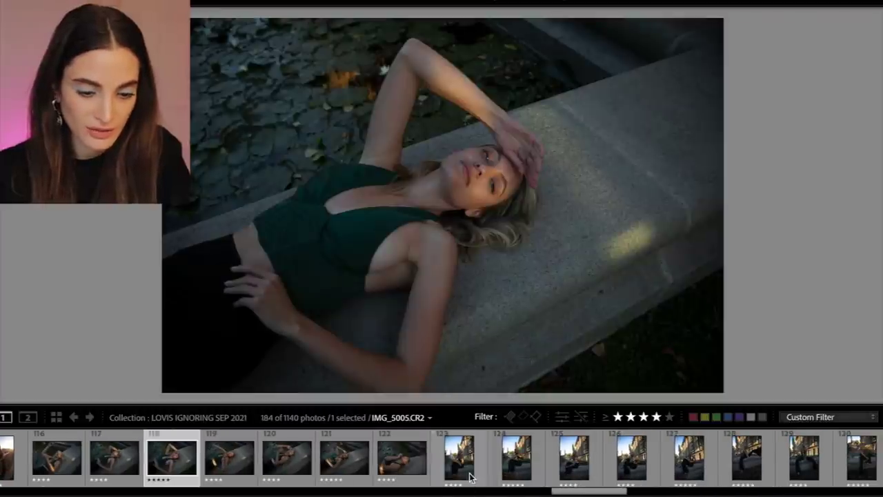
{"action": "left_click", "coordinate": [568, 464]}
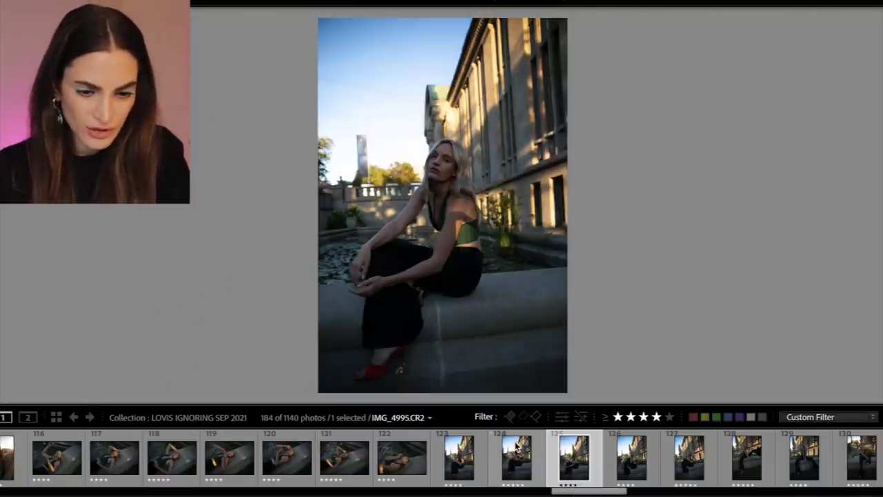
{"action": "scroll", "coordinate": [517, 447], "scroll_direction": "down", "scroll_amount": 4}
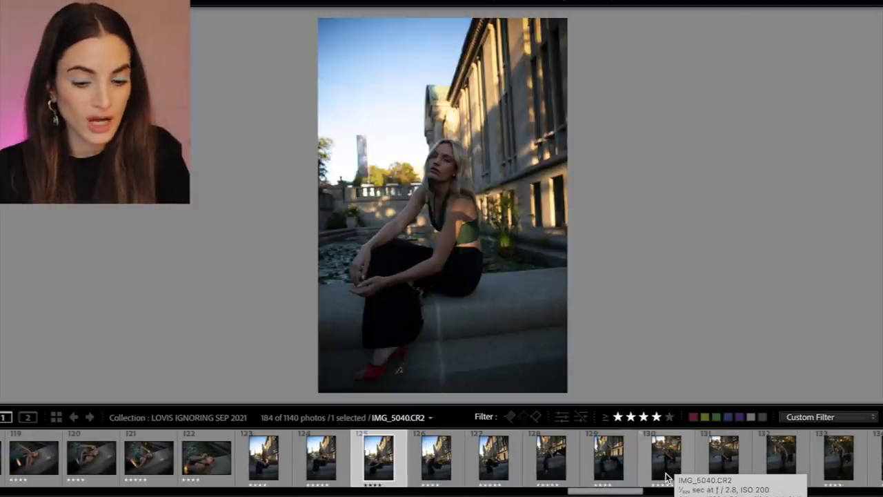
{"action": "left_click", "coordinate": [667, 476]}
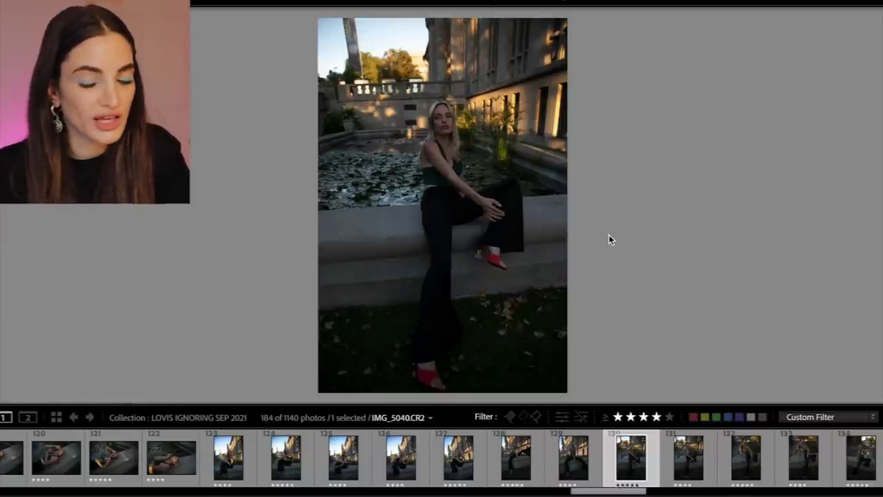
{"action": "left_click", "coordinate": [522, 475]}
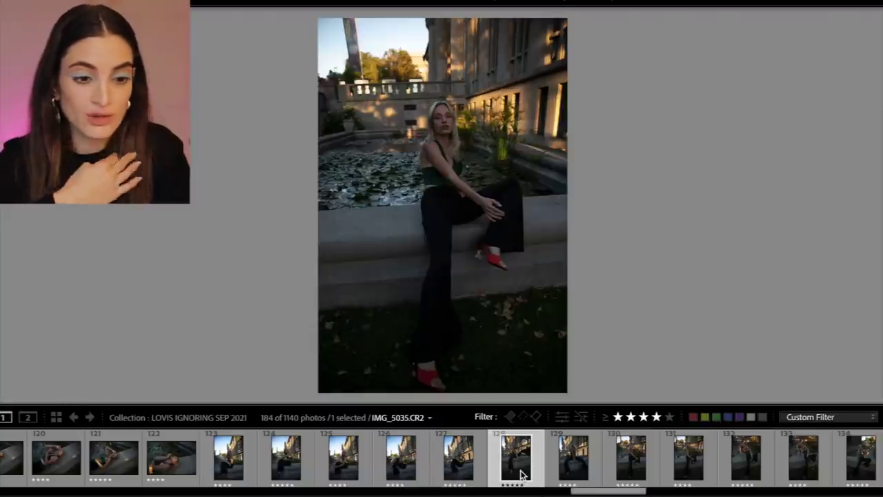
{"action": "scroll", "coordinate": [521, 475], "scroll_direction": "down", "scroll_amount": 5}
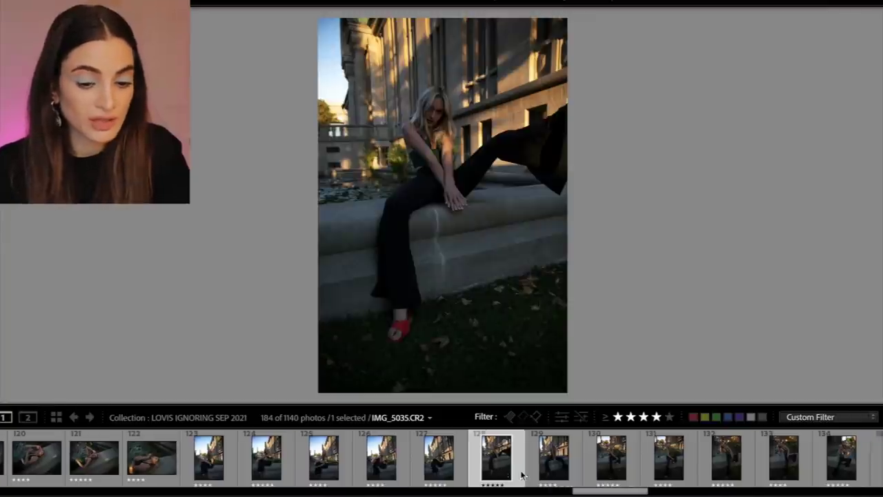
{"action": "left_click", "coordinate": [550, 473]}
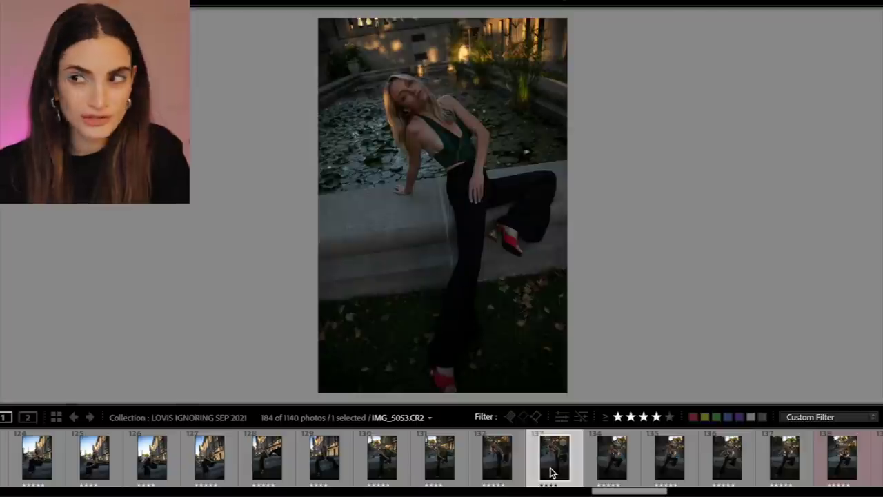
Check the hands-on-hips pond pose, then settle on photo 119, IMG_4964.CR2, lying on the ledge
{"action": "scroll", "coordinate": [551, 472], "scroll_direction": "down", "scroll_amount": 2}
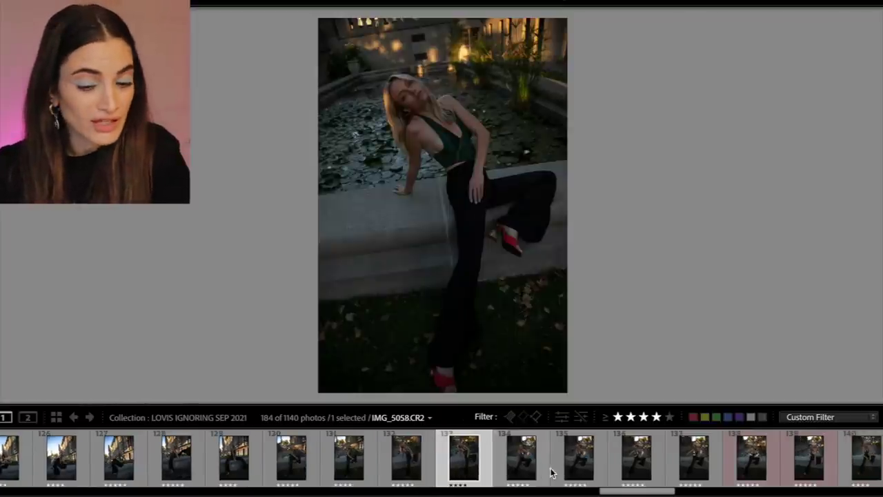
{"action": "left_click", "coordinate": [649, 459]}
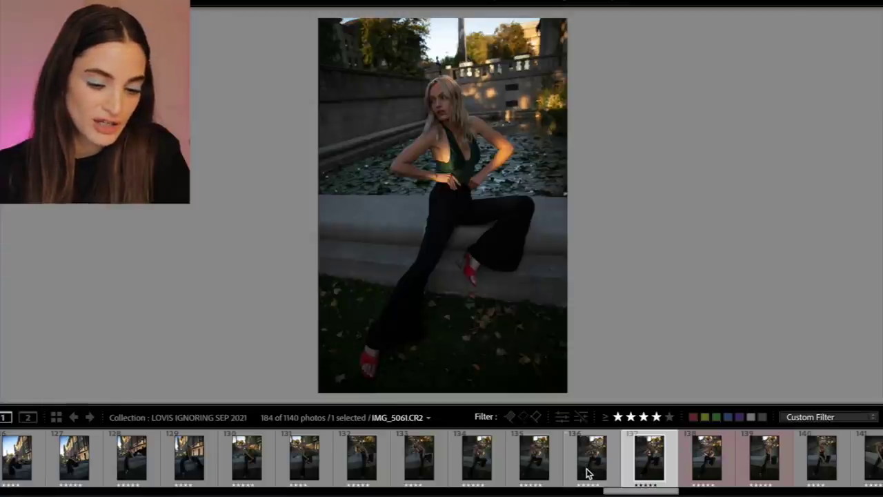
{"action": "left_click", "coordinate": [151, 472]}
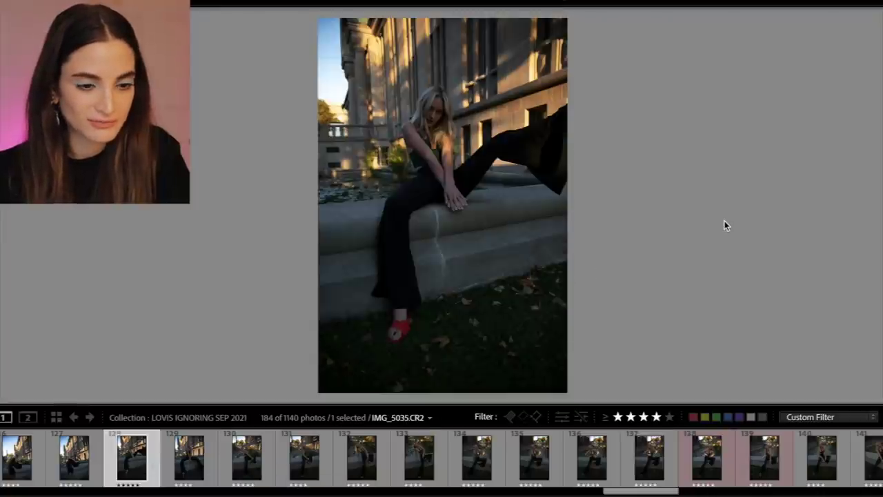
{"action": "scroll", "coordinate": [341, 463], "scroll_direction": "up", "scroll_amount": 3}
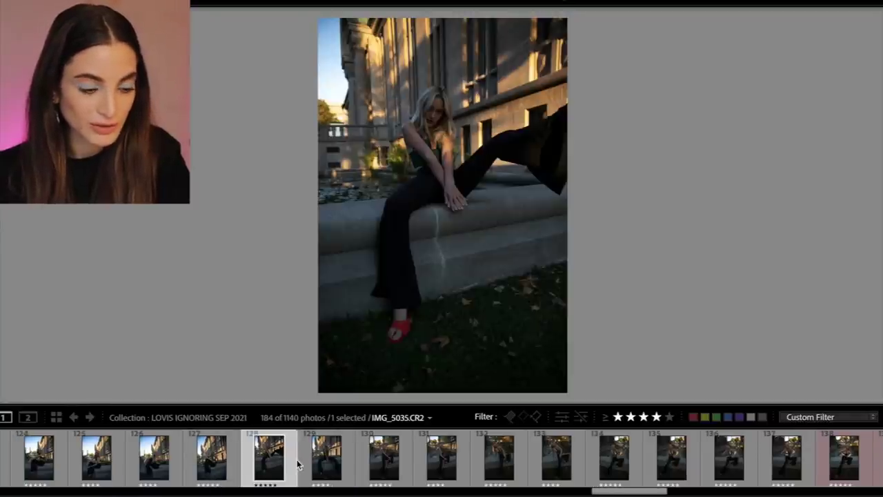
{"action": "scroll", "coordinate": [297, 461], "scroll_direction": "up", "scroll_amount": 10}
{"action": "left_click", "coordinate": [207, 457]}
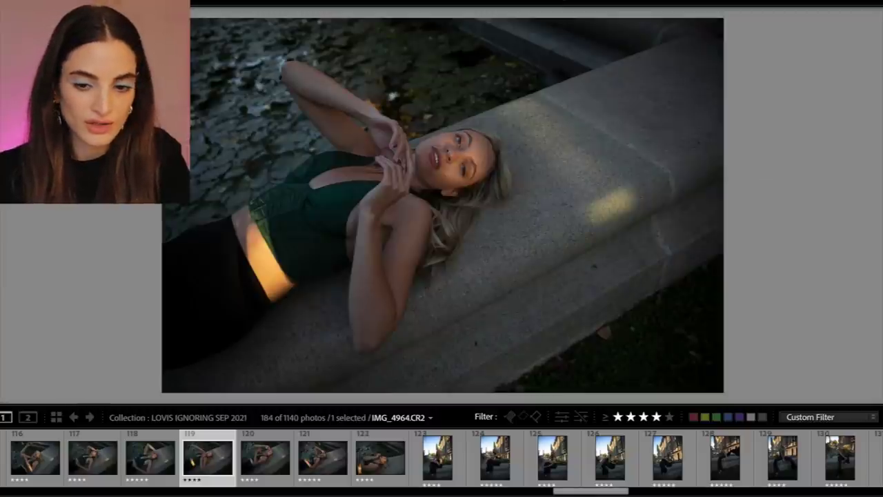
Set the ledge portrait's Contrast to −34, Shadows to +25 and Clarity to +20
{"action": "key", "text": "F8"}
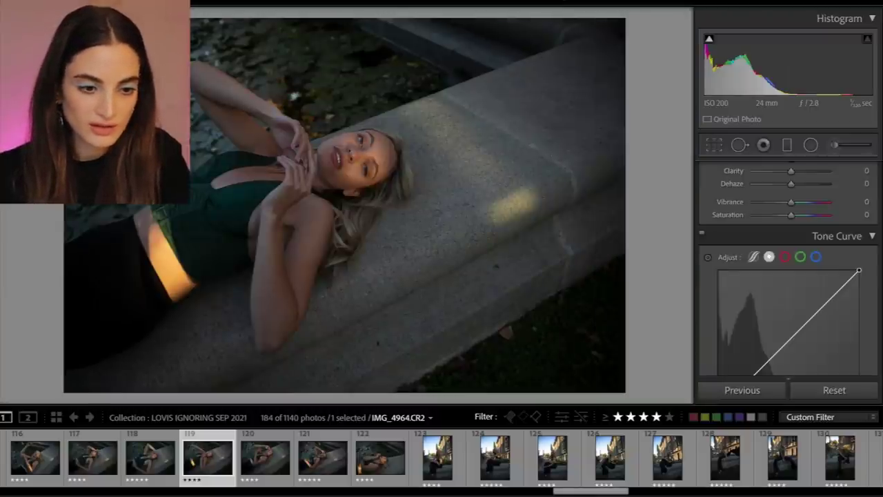
{"action": "key", "text": "F8"}
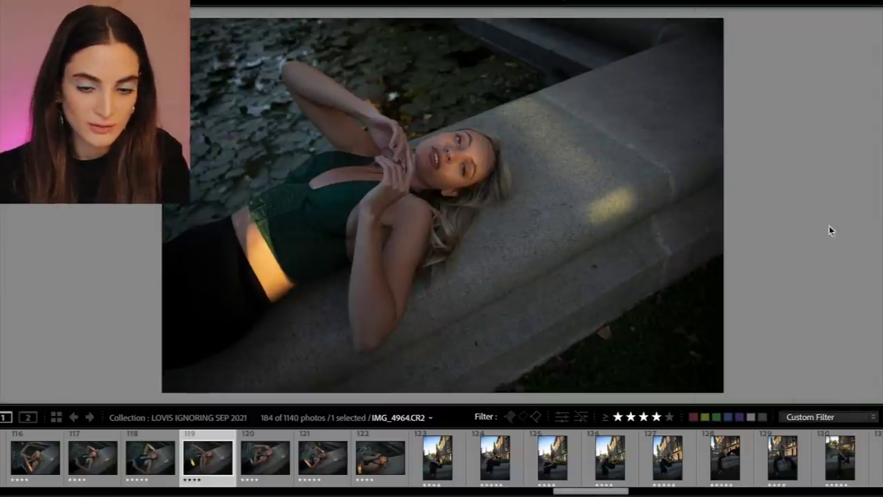
{"action": "key", "text": "F8"}
{"action": "scroll", "coordinate": [816, 231], "scroll_direction": "up", "scroll_amount": 3}
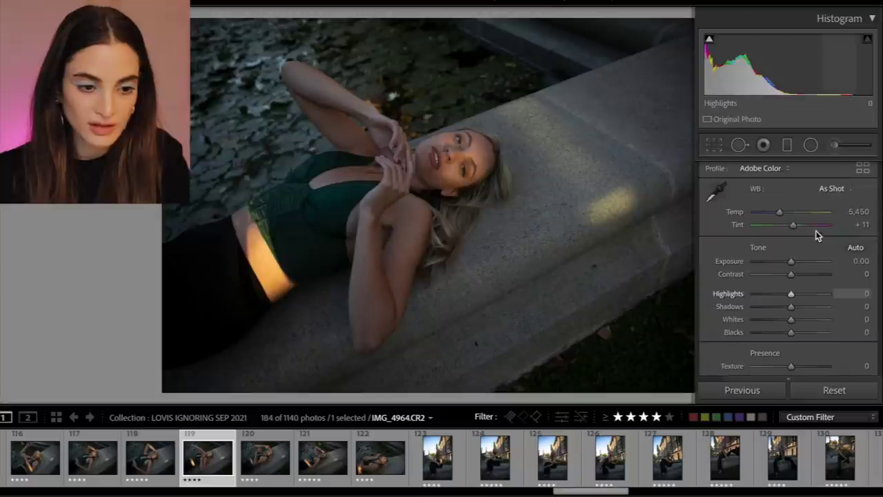
{"action": "key", "text": "F8"}
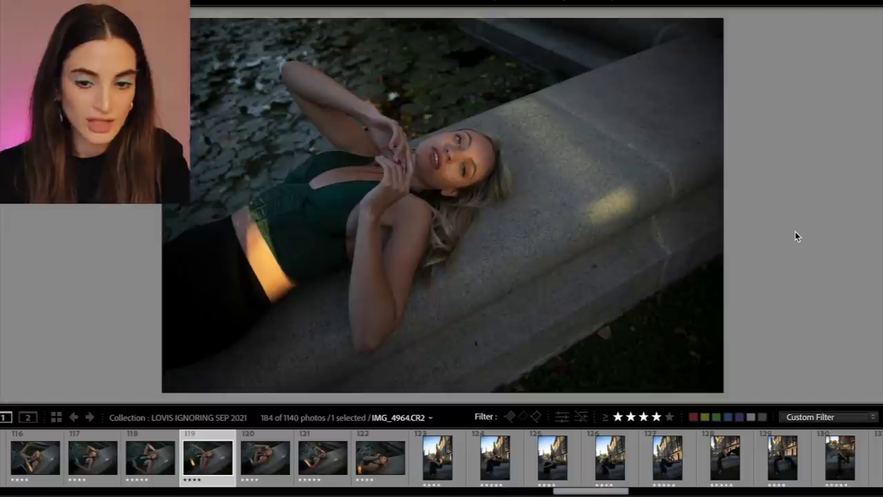
{"action": "key", "text": "F8"}
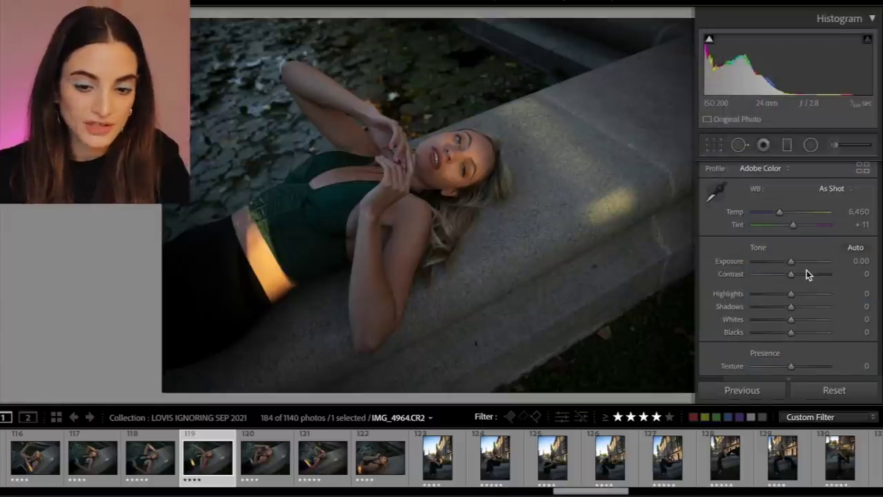
{"action": "scroll", "coordinate": [807, 270], "scroll_direction": "down", "scroll_amount": 2}
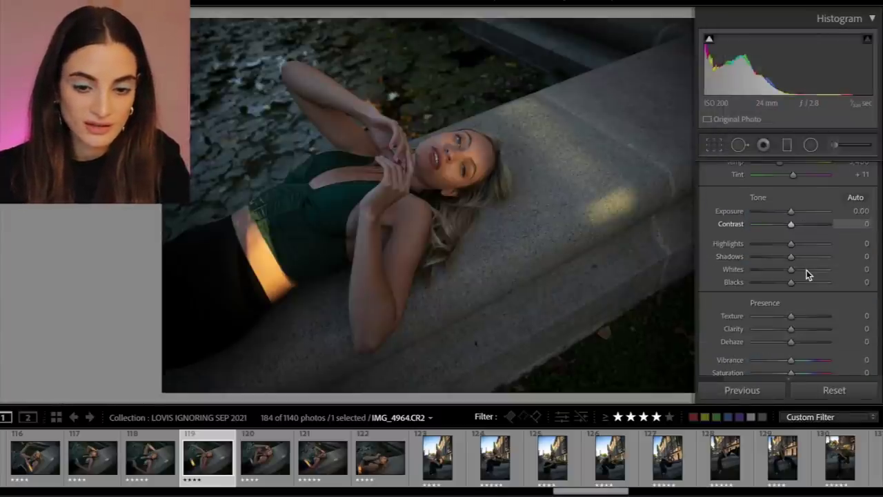
{"action": "left_click", "coordinate": [778, 225]}
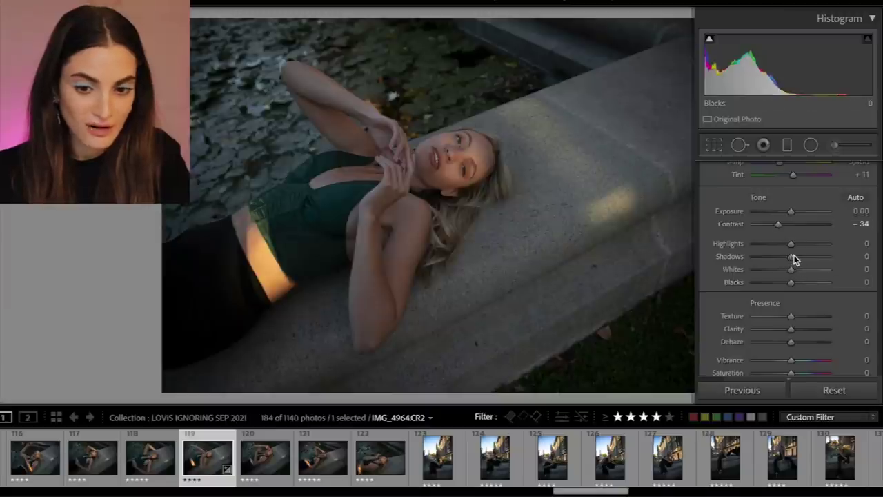
{"action": "left_click_drag", "start_coordinate": [792, 256], "coordinate": [801, 256]}
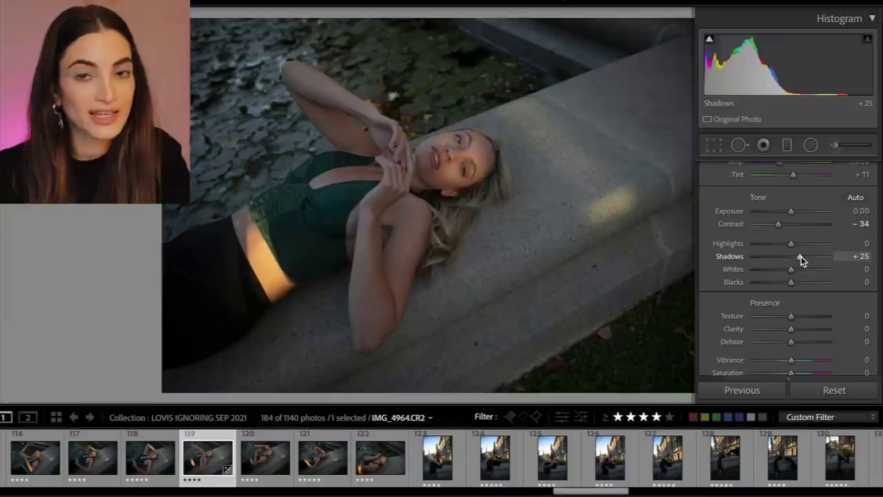
{"action": "left_click_drag", "start_coordinate": [792, 330], "coordinate": [799, 330]}
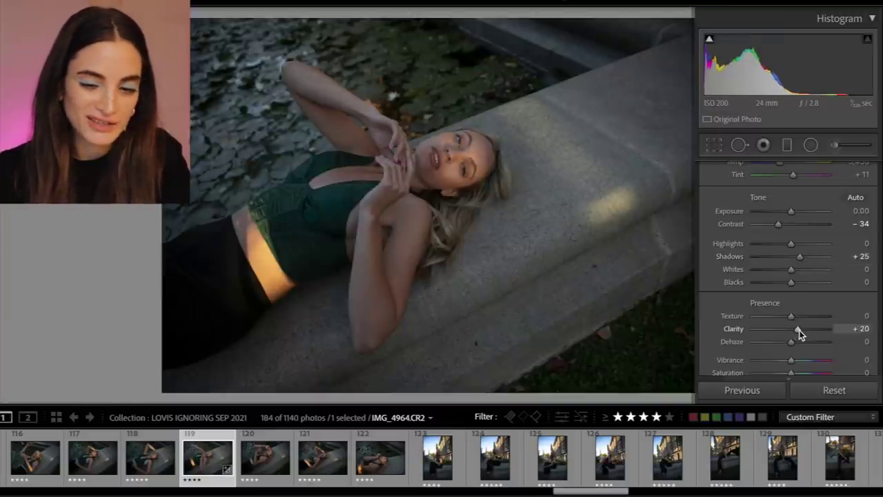
{"action": "scroll", "coordinate": [799, 330], "scroll_direction": "down", "scroll_amount": 5}
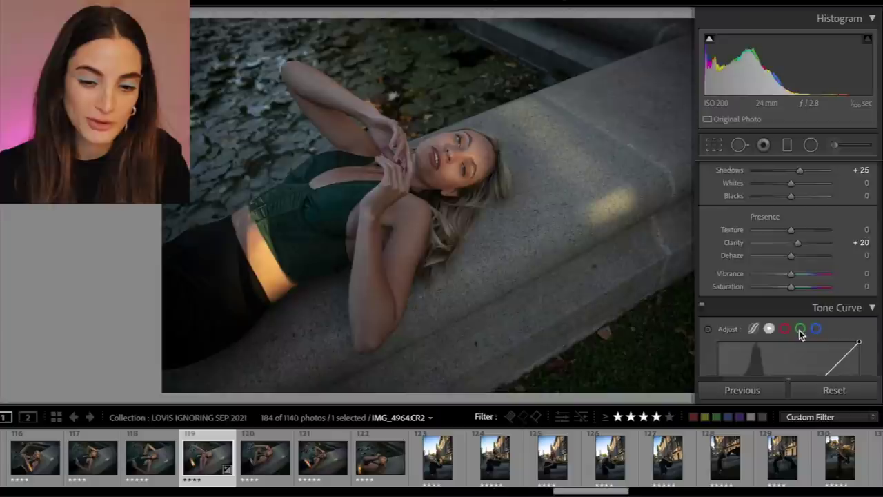
Drag the Shadows and Midtones colour-grading wheels toward a low-saturation warm yellow-orange
{"action": "scroll", "coordinate": [799, 330], "scroll_direction": "down", "scroll_amount": 8}
{"action": "scroll", "coordinate": [799, 330], "scroll_direction": "down", "scroll_amount": 6}
{"action": "scroll", "coordinate": [799, 330], "scroll_direction": "down", "scroll_amount": 12}
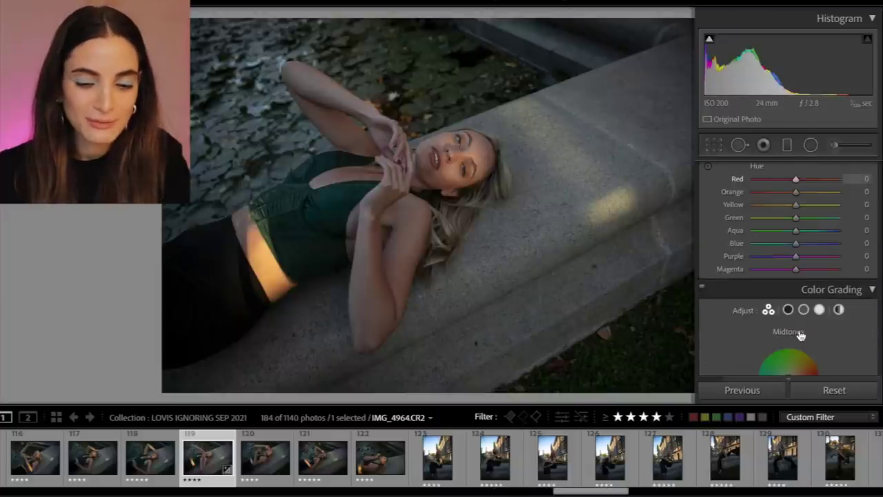
{"action": "scroll", "coordinate": [799, 330], "scroll_direction": "up", "scroll_amount": 5}
{"action": "scroll", "coordinate": [800, 333], "scroll_direction": "down", "scroll_amount": 1}
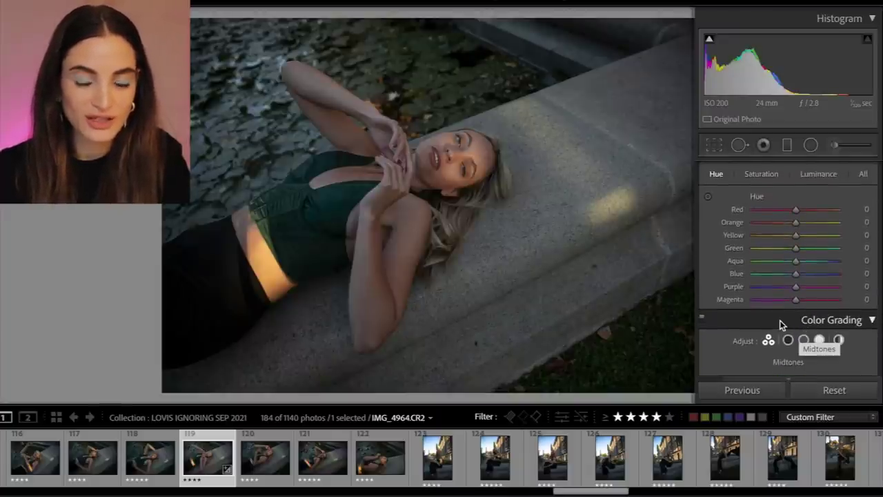
{"action": "scroll", "coordinate": [780, 321], "scroll_direction": "down", "scroll_amount": 2}
{"action": "scroll", "coordinate": [780, 320], "scroll_direction": "down", "scroll_amount": 10}
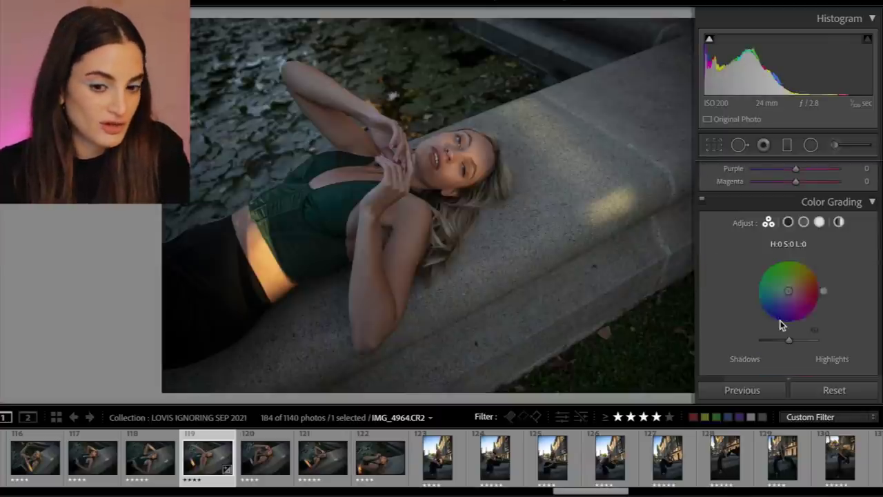
{"action": "scroll", "coordinate": [789, 294], "scroll_direction": "down", "scroll_amount": 7}
{"action": "scroll", "coordinate": [789, 294], "scroll_direction": "down", "scroll_amount": 3}
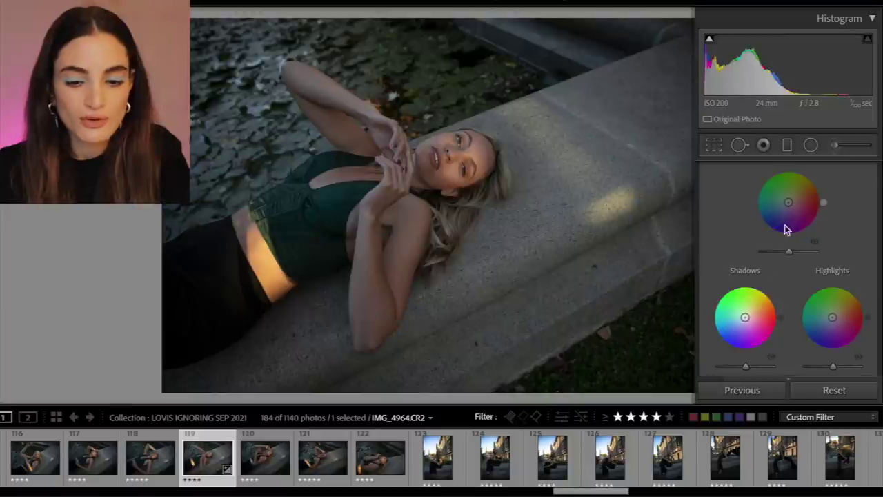
{"action": "left_click_drag", "start_coordinate": [834, 316], "coordinate": [835, 314]}
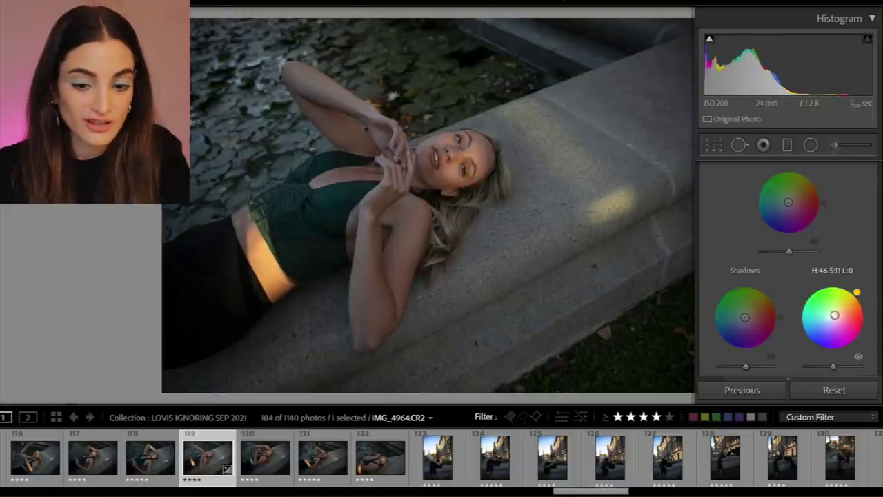
{"action": "scroll", "coordinate": [802, 215], "scroll_direction": "up", "scroll_amount": 1}
{"action": "left_click_drag", "start_coordinate": [789, 234], "coordinate": [790, 235]}
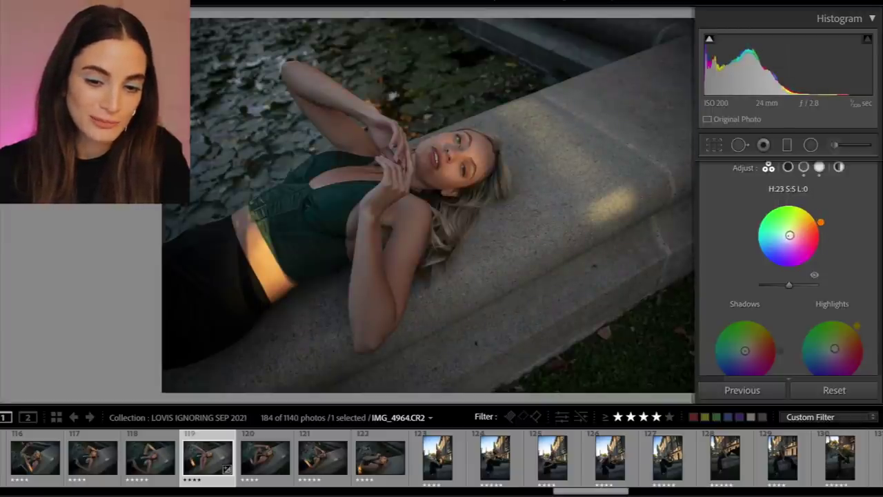
{"action": "scroll", "coordinate": [791, 238], "scroll_direction": "down", "scroll_amount": 5}
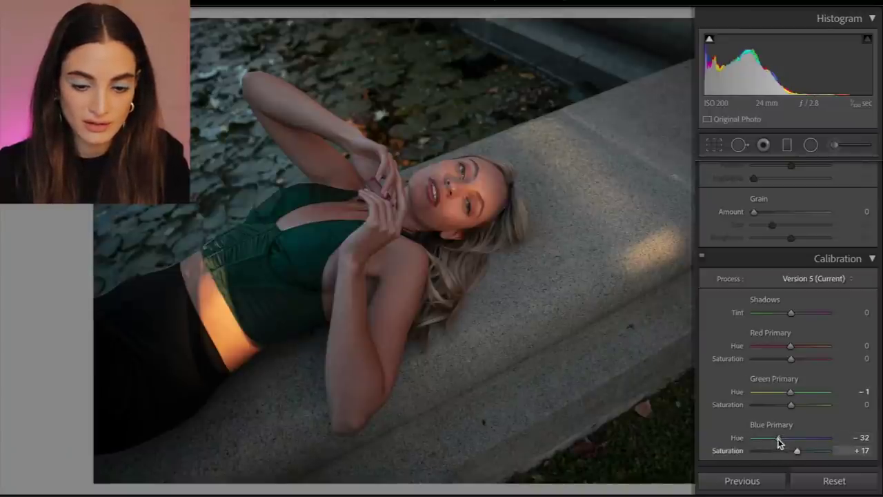
In Calibration, set Red Primary Hue to +11 and Red Primary Saturation to +32
{"action": "key", "text": "Tab"}
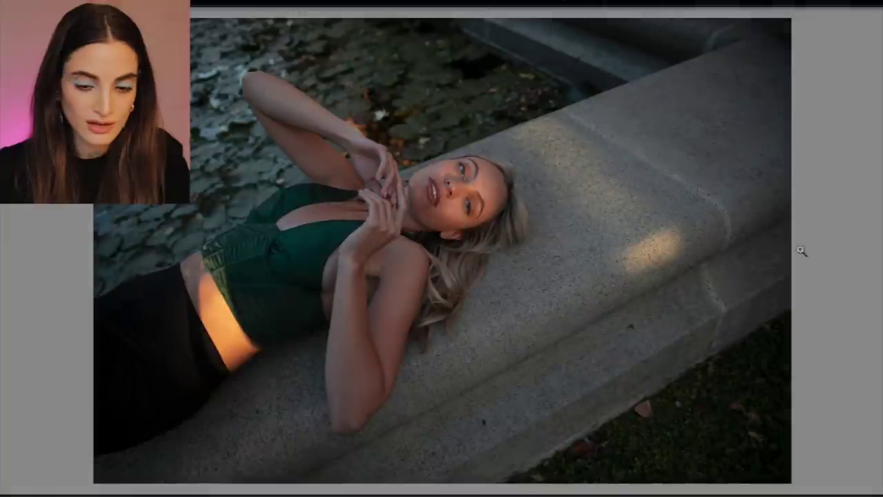
{"action": "mouse_move", "coordinate": [879, 251]}
{"action": "scroll", "coordinate": [799, 307], "scroll_direction": "up", "scroll_amount": 1}
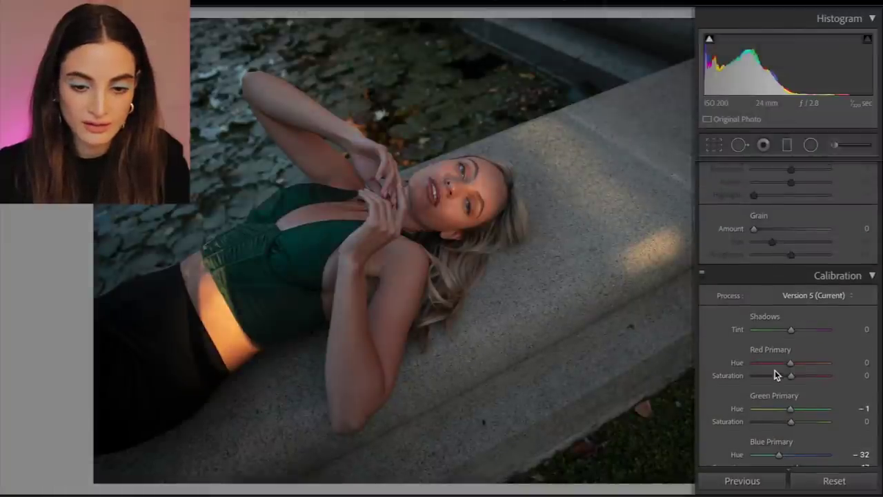
{"action": "left_click_drag", "start_coordinate": [774, 367], "coordinate": [794, 365]}
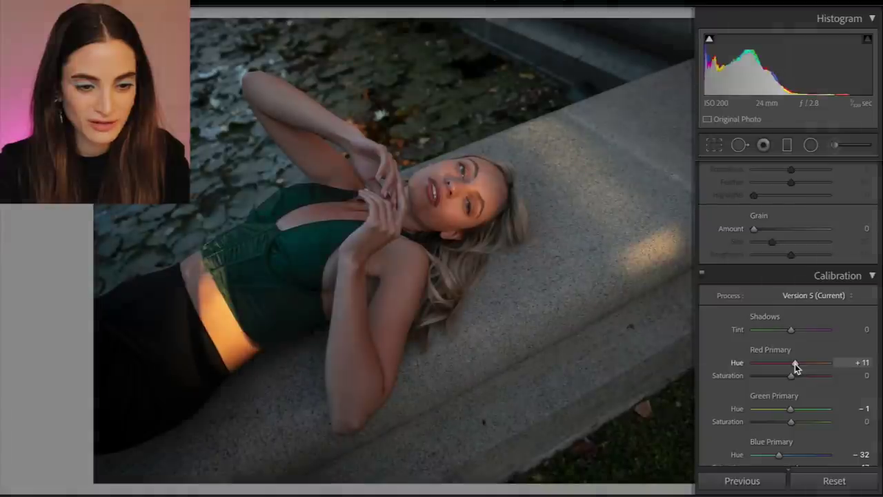
{"action": "mouse_move", "coordinate": [792, 376]}
{"action": "left_mouse_down"}
{"action": "mouse_move", "coordinate": [813, 378]}
{"action": "mouse_move", "coordinate": [804, 376]}
{"action": "left_mouse_up"}
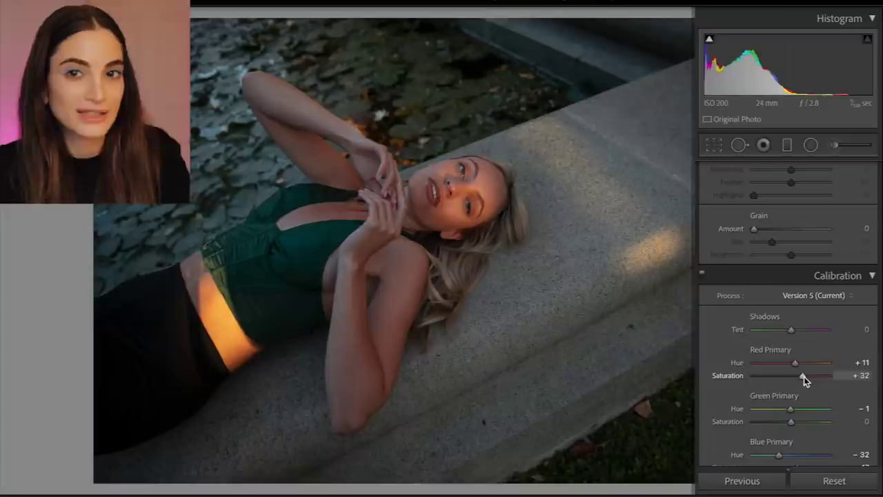
{"action": "scroll", "coordinate": [804, 376], "scroll_direction": "up", "scroll_amount": 10}
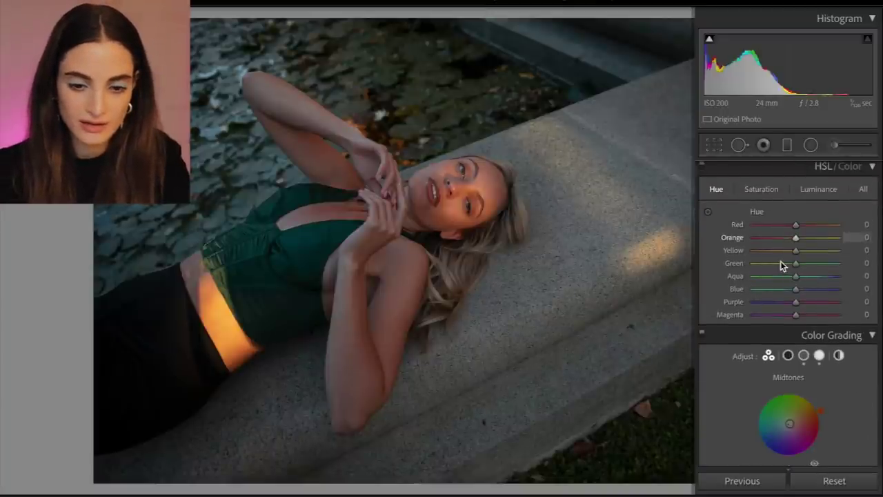
Nudge Green hue to −1, raise Green saturation to +61 and set Aqua saturation to about +15
{"action": "mouse_move", "coordinate": [780, 264]}
{"action": "left_mouse_down"}
{"action": "mouse_move", "coordinate": [746, 265]}
{"action": "mouse_move", "coordinate": [871, 270]}
{"action": "mouse_move", "coordinate": [793, 264]}
{"action": "left_mouse_up"}
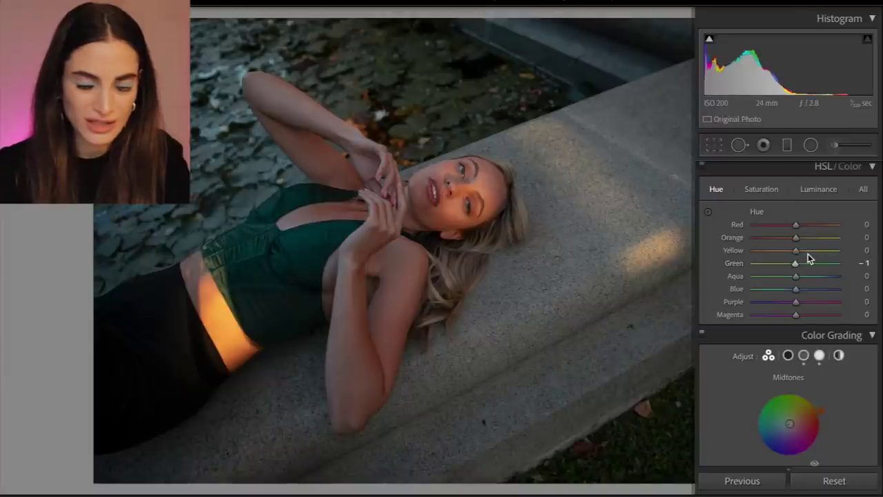
{"action": "left_click", "coordinate": [770, 189]}
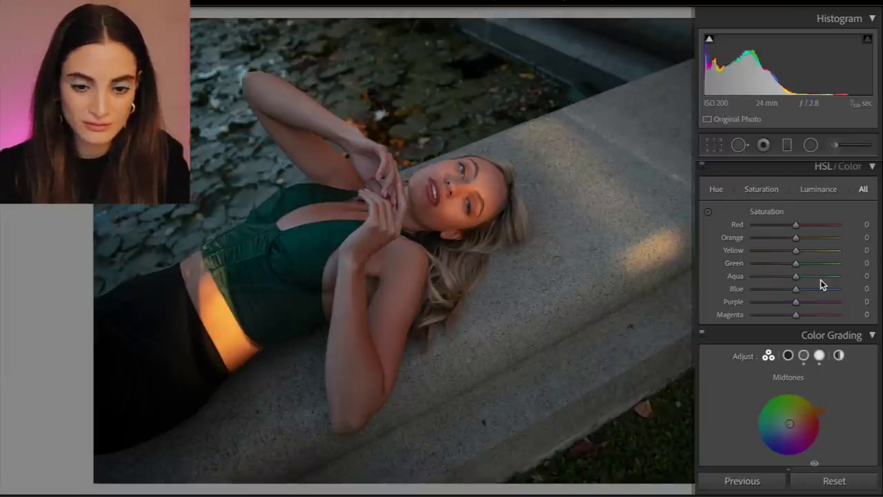
{"action": "left_click", "coordinate": [820, 265]}
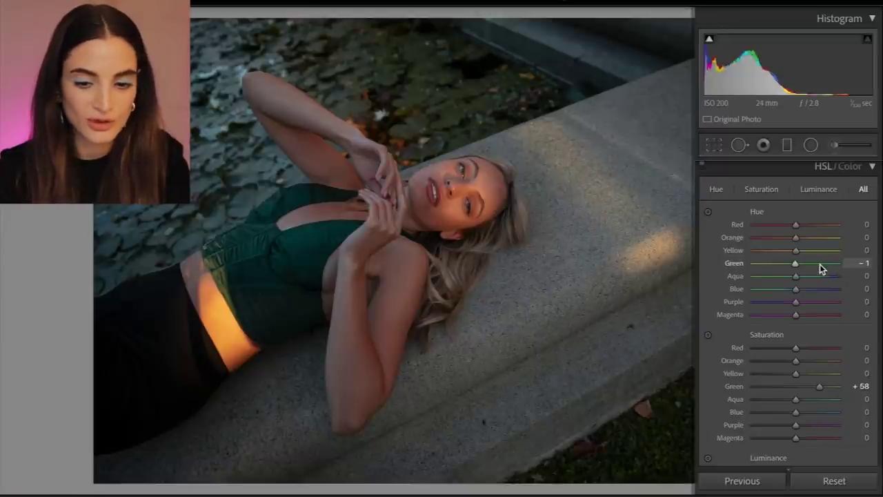
{"action": "left_click", "coordinate": [763, 189]}
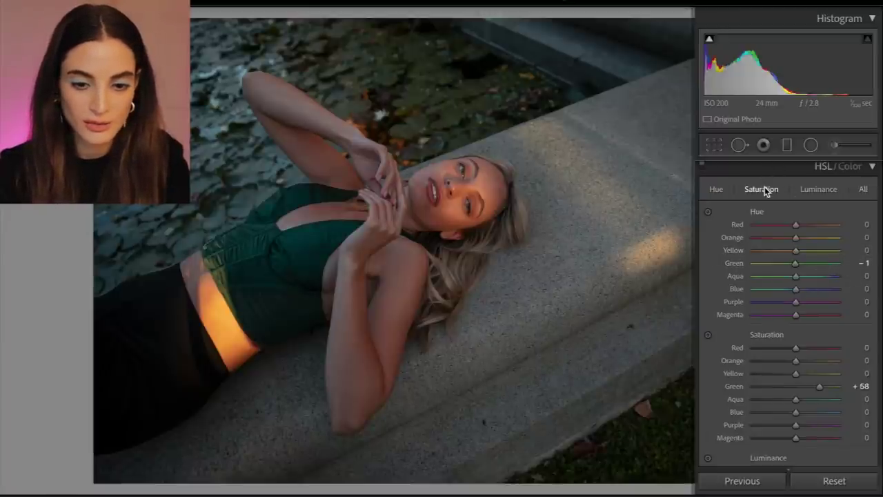
{"action": "mouse_move", "coordinate": [835, 268]}
{"action": "left_mouse_down"}
{"action": "mouse_move", "coordinate": [752, 266]}
{"action": "mouse_move", "coordinate": [862, 263]}
{"action": "mouse_move", "coordinate": [802, 266]}
{"action": "mouse_move", "coordinate": [821, 266]}
{"action": "left_mouse_up"}
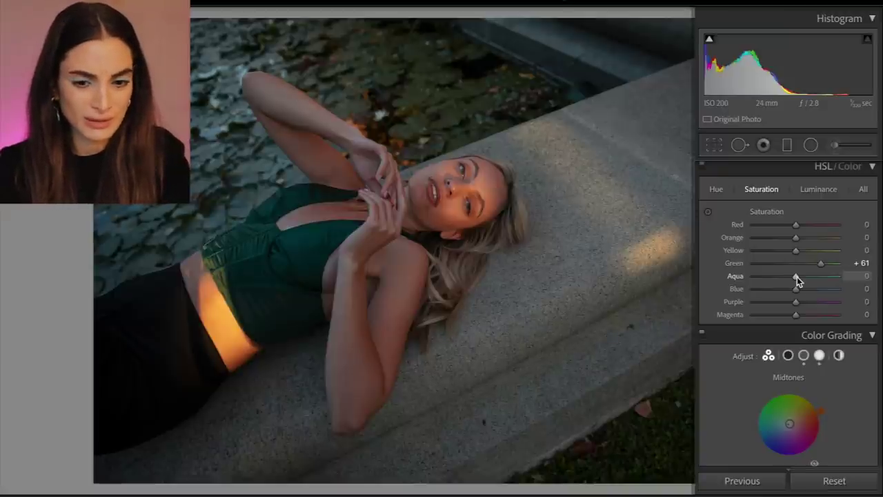
{"action": "left_click_drag", "start_coordinate": [795, 276], "coordinate": [797, 276]}
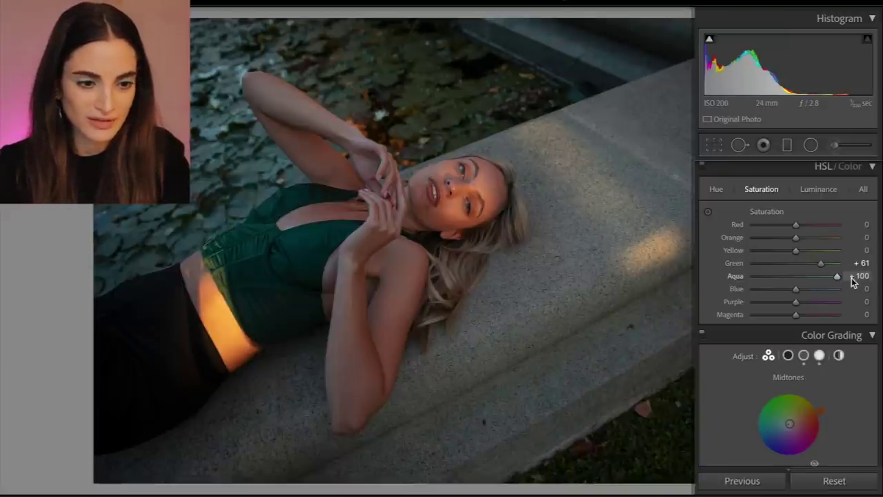
{"action": "left_click_drag", "start_coordinate": [853, 280], "coordinate": [804, 239]}
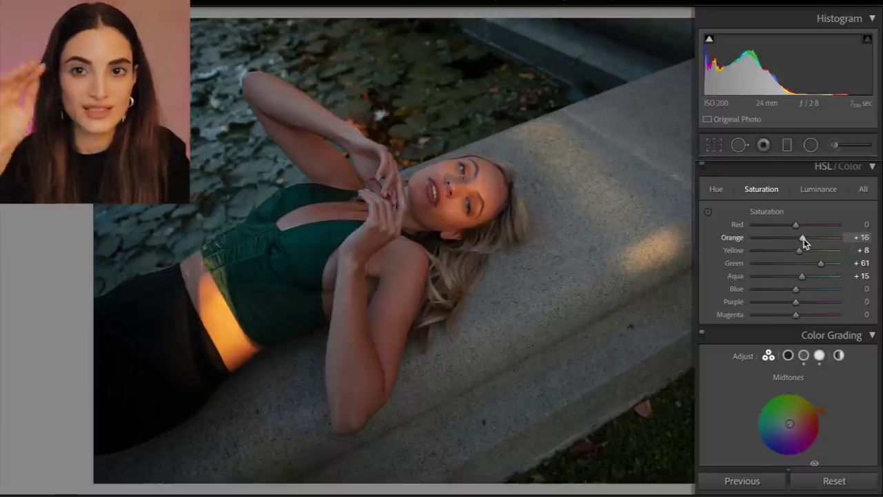
In the Basic panel, lift Shadows to +100 and set Vibrance to +17
{"action": "scroll", "coordinate": [804, 239], "scroll_direction": "up", "scroll_amount": 3}
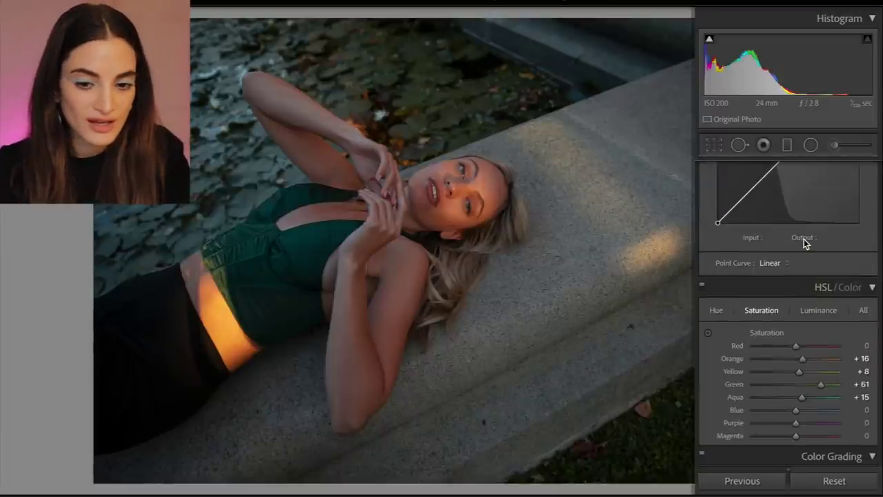
{"action": "scroll", "coordinate": [804, 239], "scroll_direction": "up", "scroll_amount": 4}
{"action": "scroll", "coordinate": [804, 239], "scroll_direction": "down", "scroll_amount": 1}
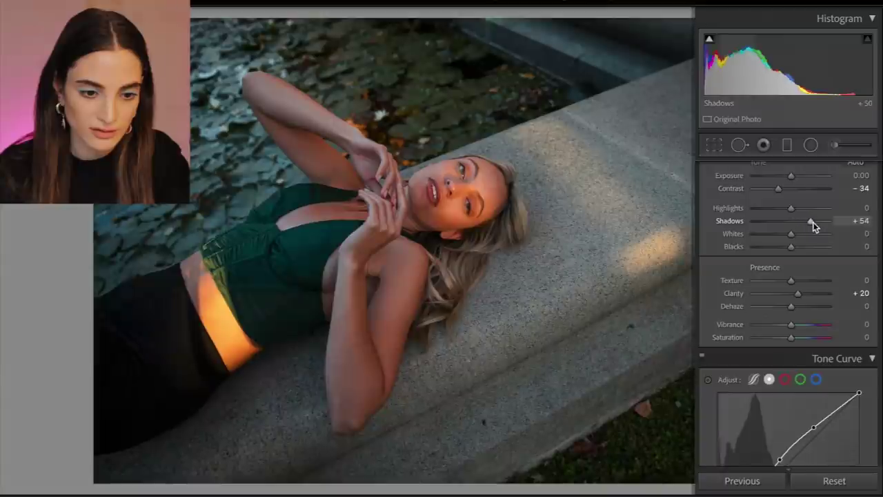
{"action": "left_click_drag", "start_coordinate": [811, 223], "coordinate": [837, 228]}
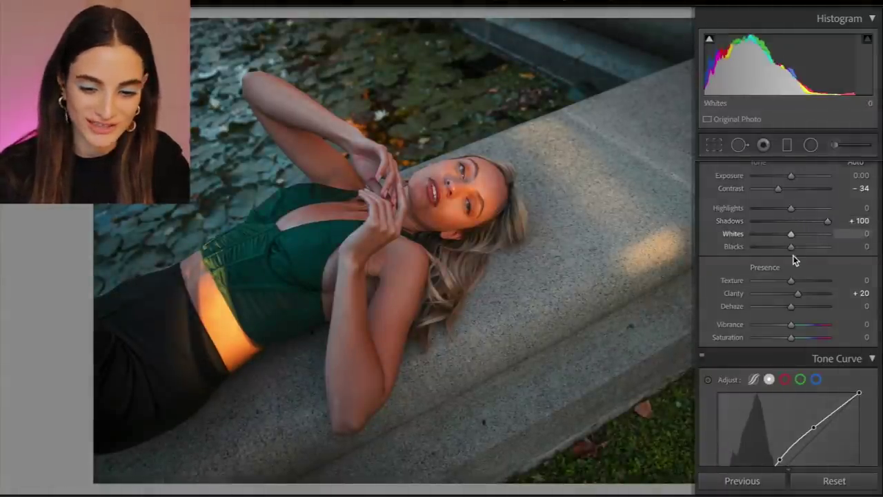
{"action": "scroll", "coordinate": [794, 258], "scroll_direction": "down", "scroll_amount": 1}
{"action": "scroll", "coordinate": [794, 260], "scroll_direction": "down", "scroll_amount": 1}
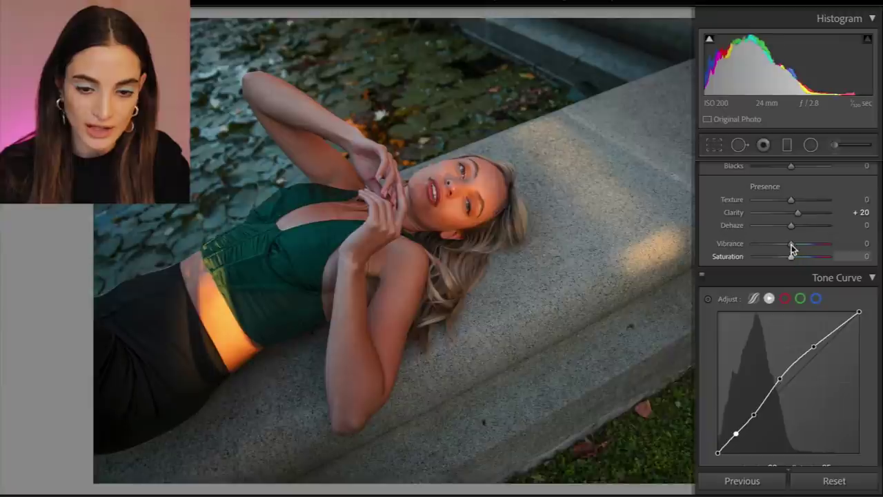
{"action": "left_click_drag", "start_coordinate": [791, 244], "coordinate": [797, 247]}
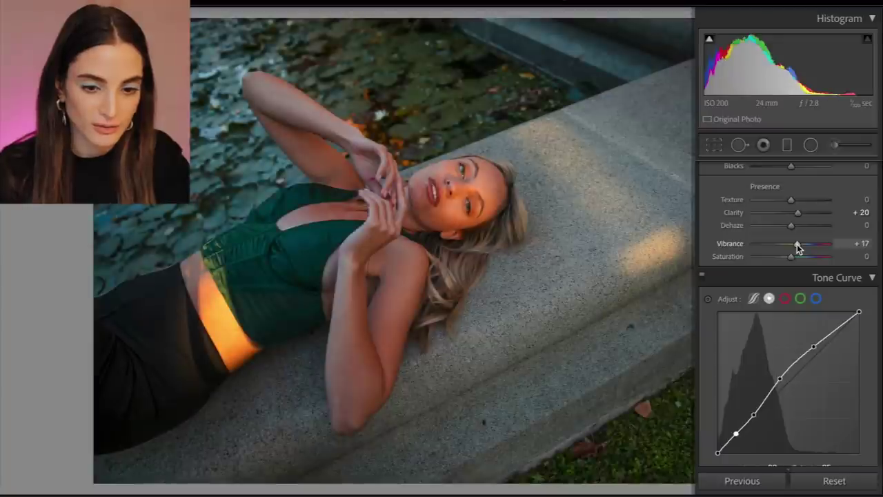
{"action": "scroll", "coordinate": [706, 278], "scroll_direction": "down", "scroll_amount": 5}
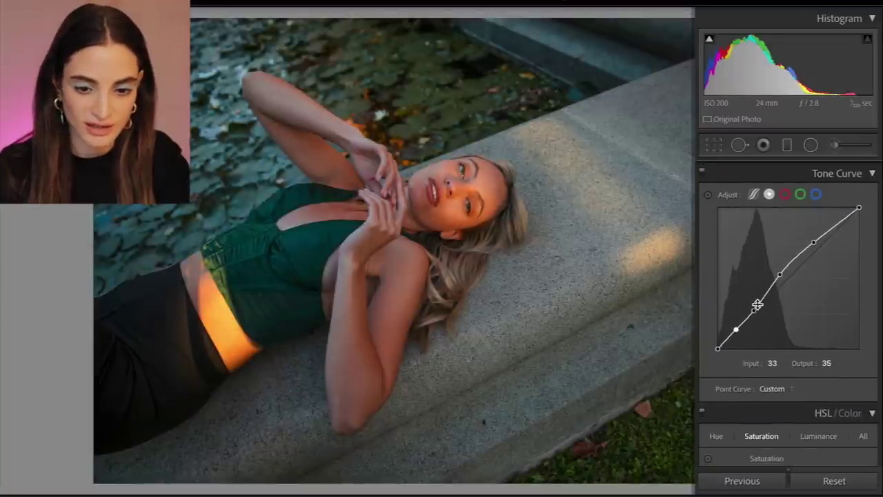
Shape the blue tone curve with lower points near 60/58 and an upper point at 176/189
{"action": "left_click", "coordinate": [817, 196]}
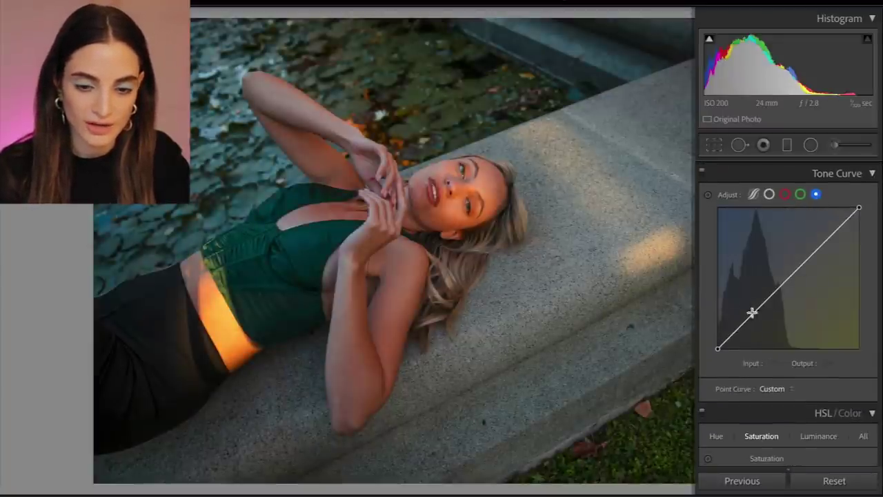
{"action": "left_click_drag", "start_coordinate": [749, 321], "coordinate": [748, 316]}
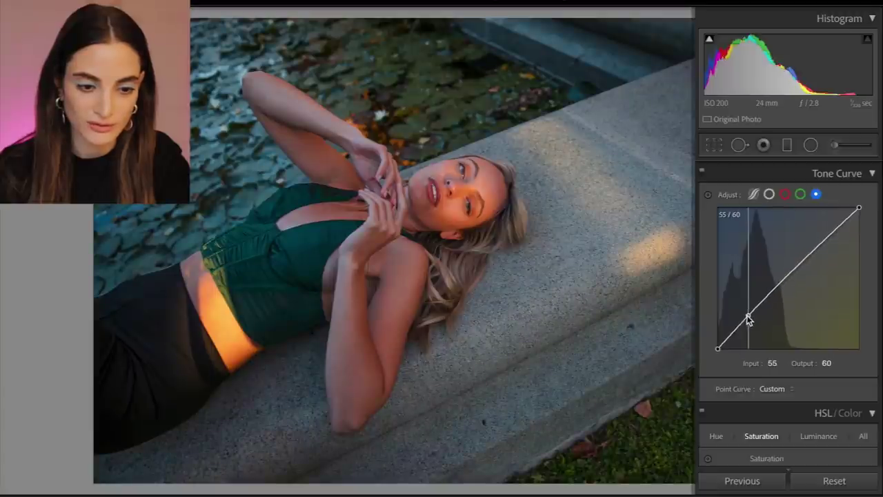
{"action": "left_click", "coordinate": [821, 245]}
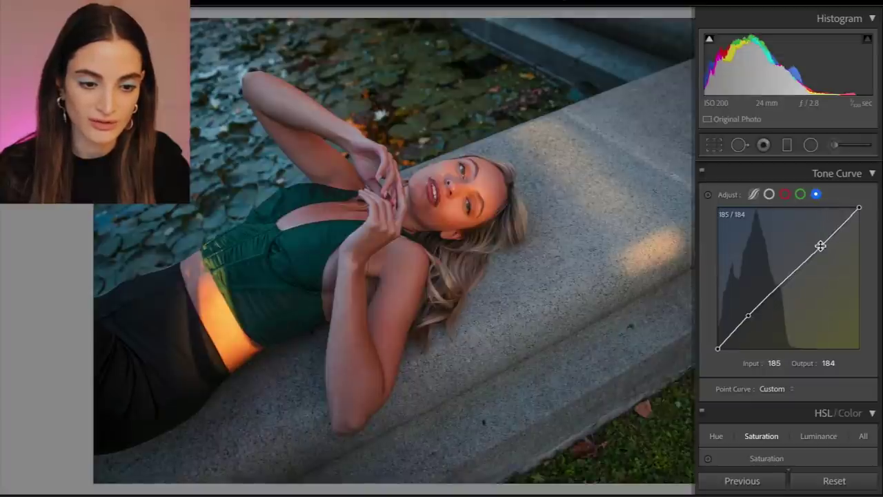
{"action": "left_click", "coordinate": [750, 316]}
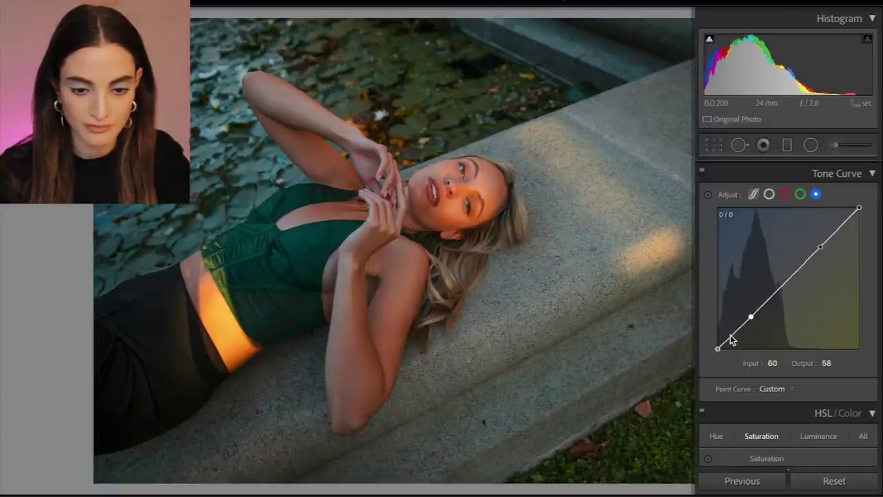
{"action": "left_click", "coordinate": [731, 338]}
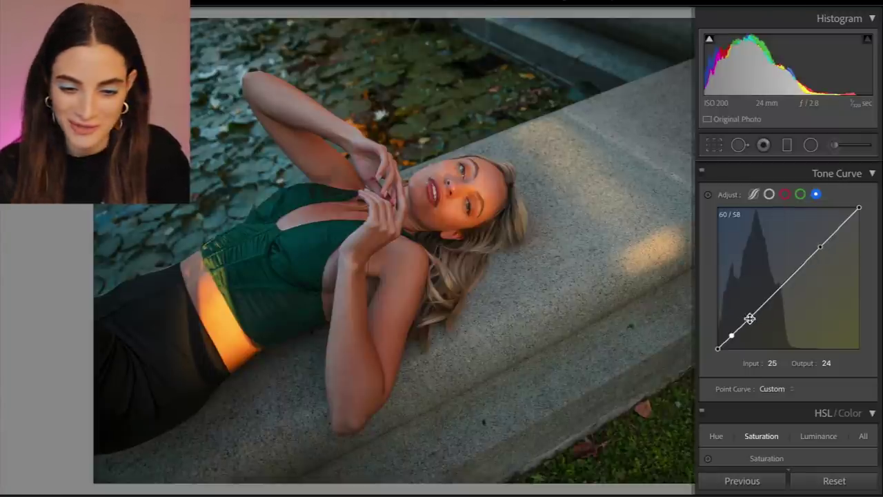
{"action": "left_click_drag", "start_coordinate": [821, 252], "coordinate": [816, 245]}
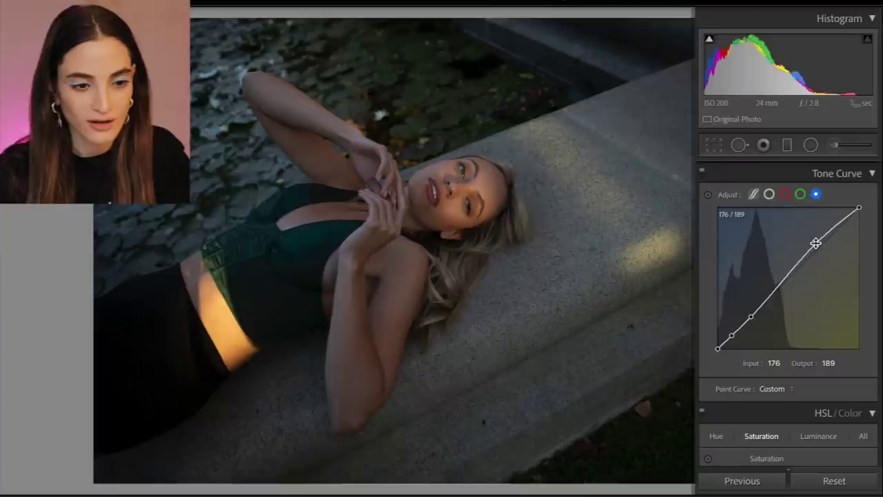
{"action": "scroll", "coordinate": [808, 263], "scroll_direction": "down", "scroll_amount": 3}
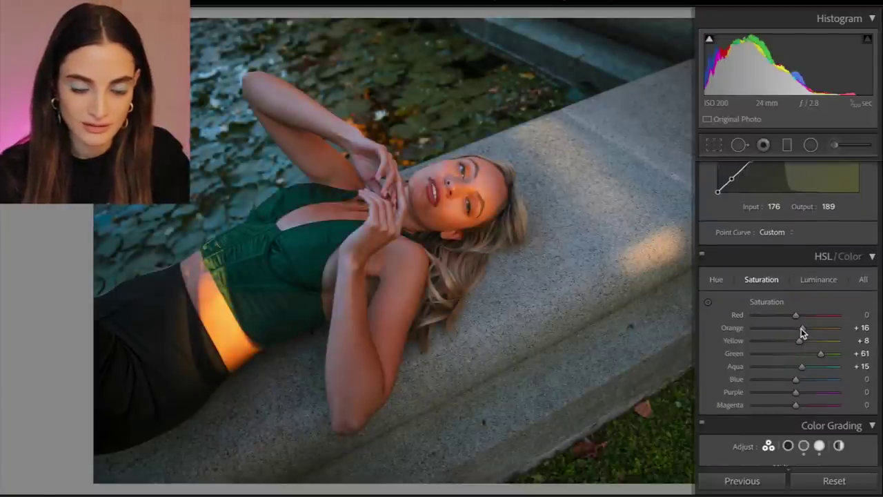
Adjust Orange saturation, then darken HSL luminance to Red −21 and Yellow −9
{"action": "mouse_move", "coordinate": [801, 328]}
{"action": "left_mouse_down"}
{"action": "mouse_move", "coordinate": [825, 327]}
{"action": "mouse_move", "coordinate": [799, 327]}
{"action": "left_mouse_up"}
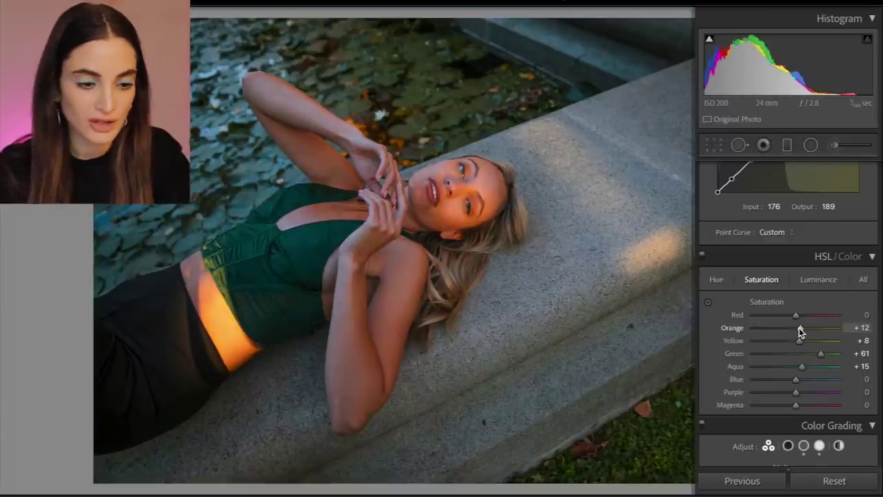
{"action": "key", "text": "backslash"}
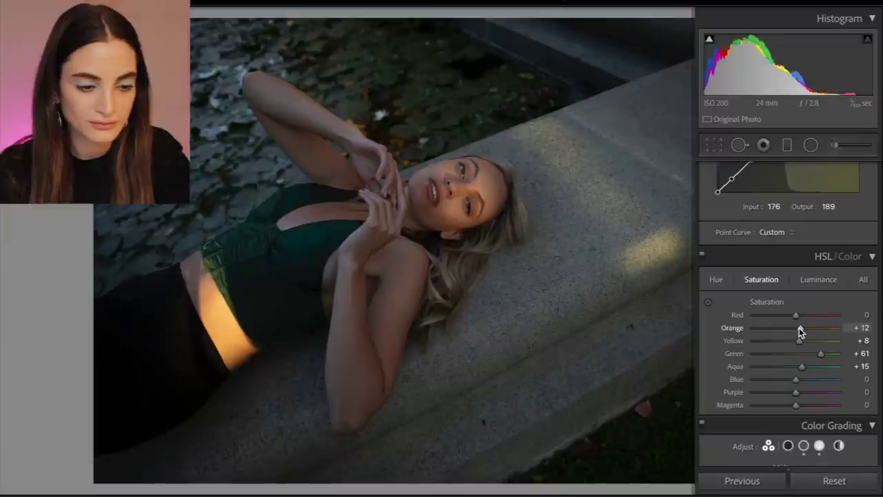
{"action": "key", "text": "backslash"}
{"action": "key", "text": "backslash"}
{"action": "key", "text": "backslash"}
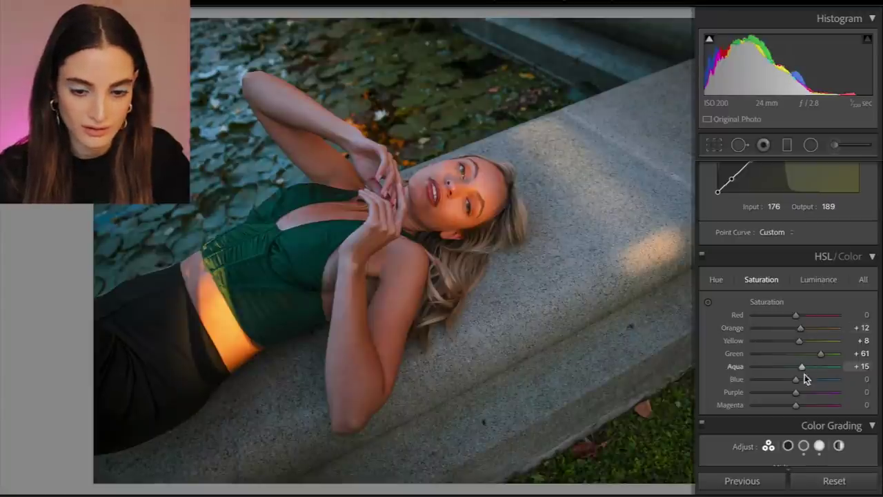
{"action": "left_click", "coordinate": [820, 280]}
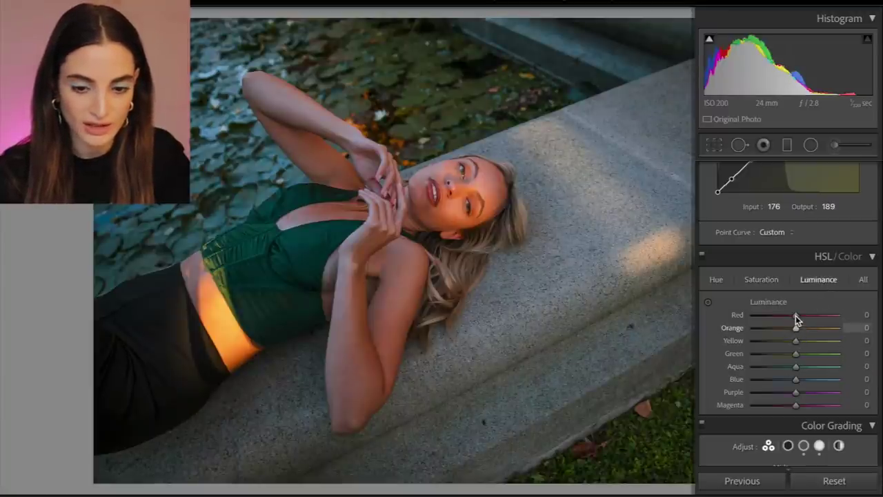
{"action": "mouse_move", "coordinate": [797, 319]}
{"action": "left_mouse_down"}
{"action": "mouse_move", "coordinate": [764, 317]}
{"action": "mouse_move", "coordinate": [786, 315]}
{"action": "left_mouse_up"}
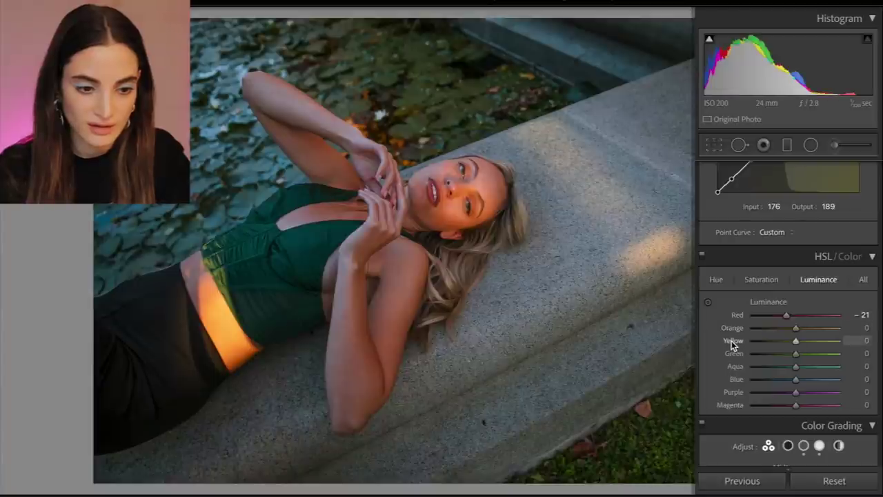
{"action": "left_click", "coordinate": [848, 341]}
{"action": "type", "text": "100"}
{"action": "key", "text": "Return"}
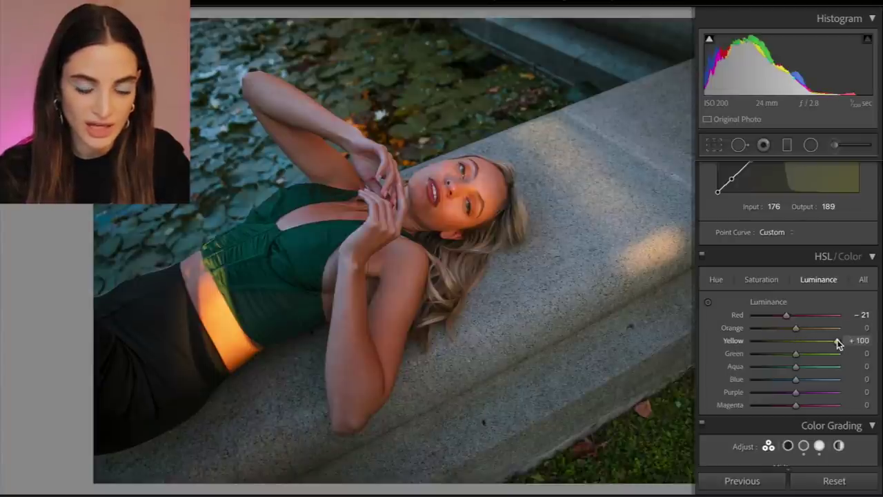
{"action": "left_click_drag", "start_coordinate": [765, 341], "coordinate": [793, 347]}
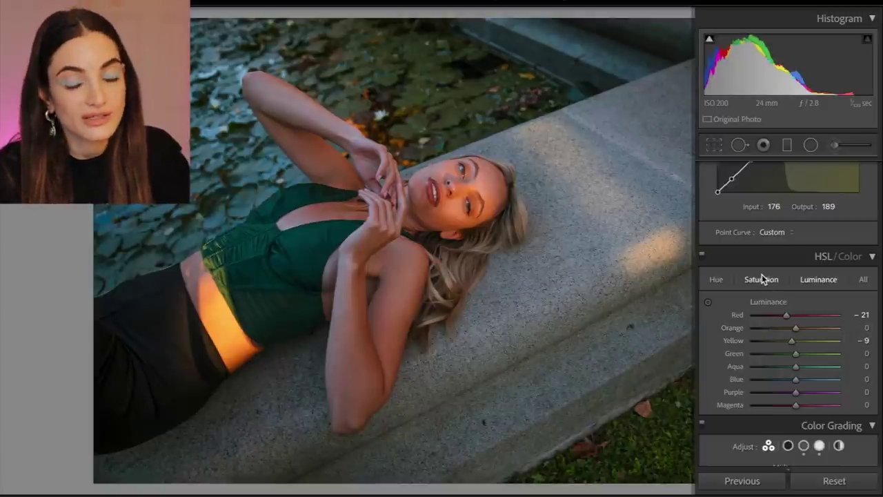
Shift hues Orange +1, Red −1, Green −1, raise Clarity to +30, and view the original
{"action": "left_click", "coordinate": [716, 281]}
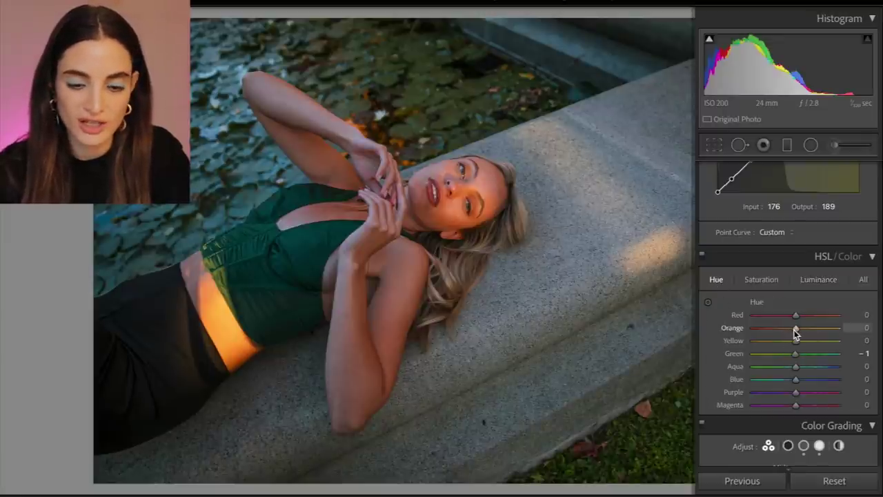
{"action": "mouse_move", "coordinate": [795, 330]}
{"action": "left_mouse_down"}
{"action": "mouse_move", "coordinate": [768, 332]}
{"action": "mouse_move", "coordinate": [805, 330]}
{"action": "mouse_move", "coordinate": [795, 331]}
{"action": "left_mouse_up"}
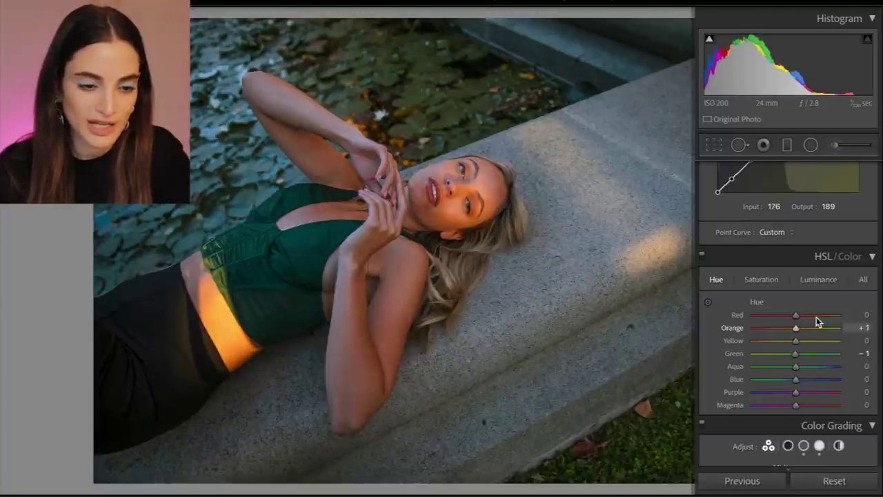
{"action": "left_click_drag", "start_coordinate": [816, 317], "coordinate": [796, 321]}
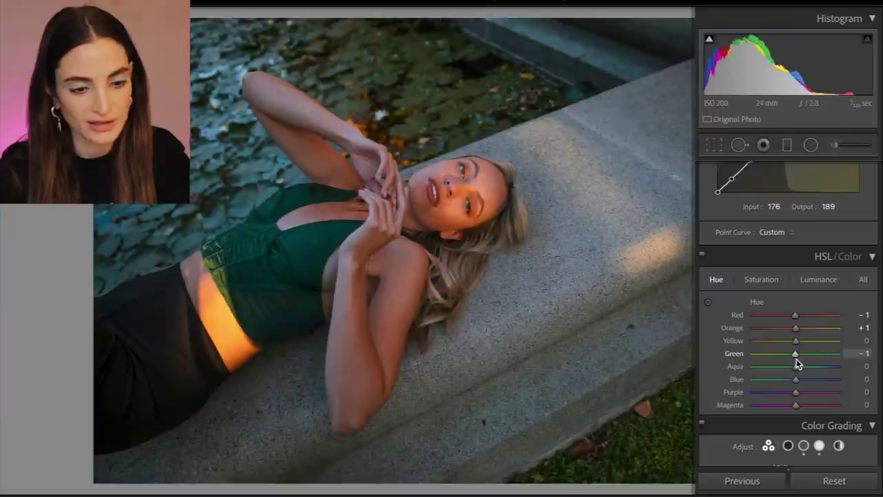
{"action": "scroll", "coordinate": [796, 364], "scroll_direction": "up", "scroll_amount": 2}
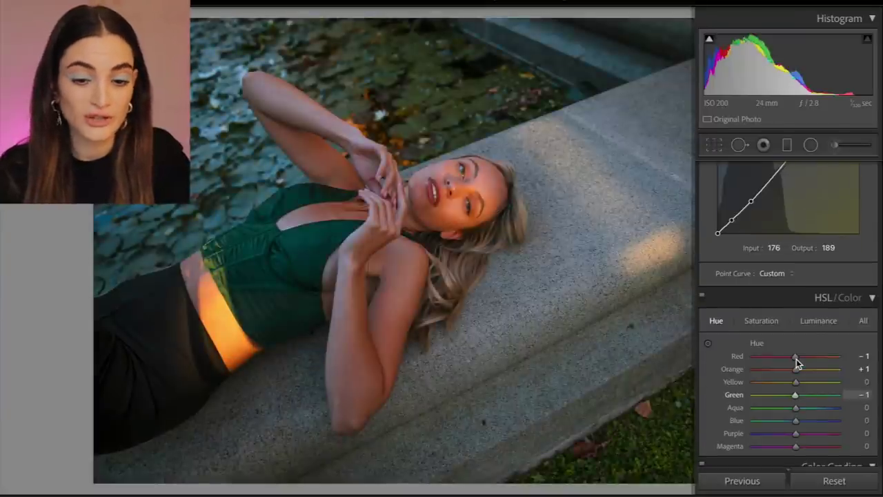
{"action": "scroll", "coordinate": [796, 360], "scroll_direction": "up", "scroll_amount": 8}
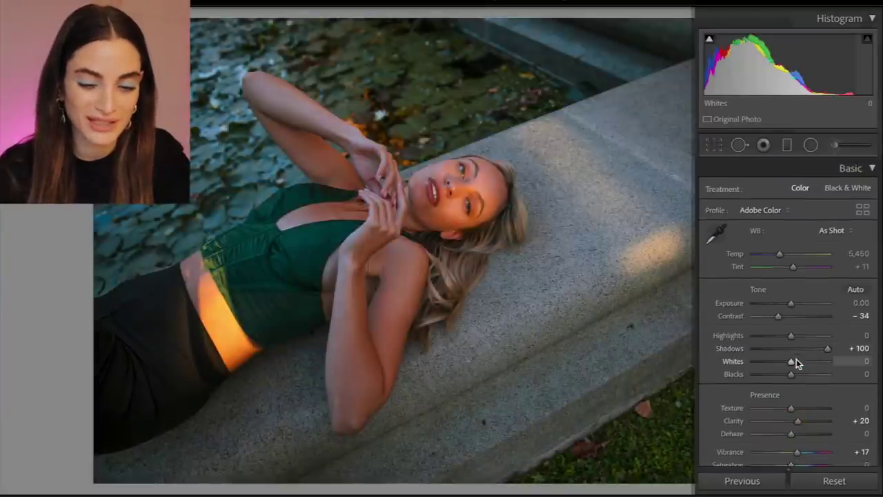
{"action": "scroll", "coordinate": [796, 364], "scroll_direction": "down", "scroll_amount": 1}
{"action": "left_click_drag", "start_coordinate": [798, 393], "coordinate": [802, 393]}
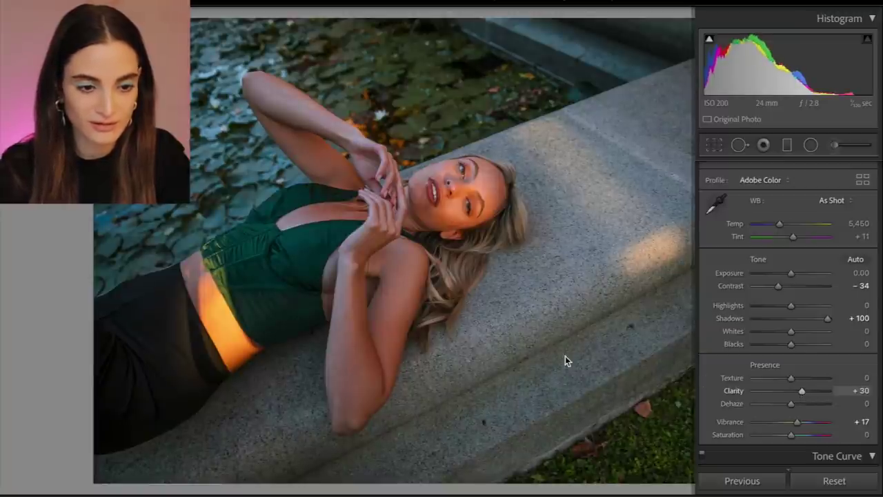
{"action": "key", "text": "backslash"}
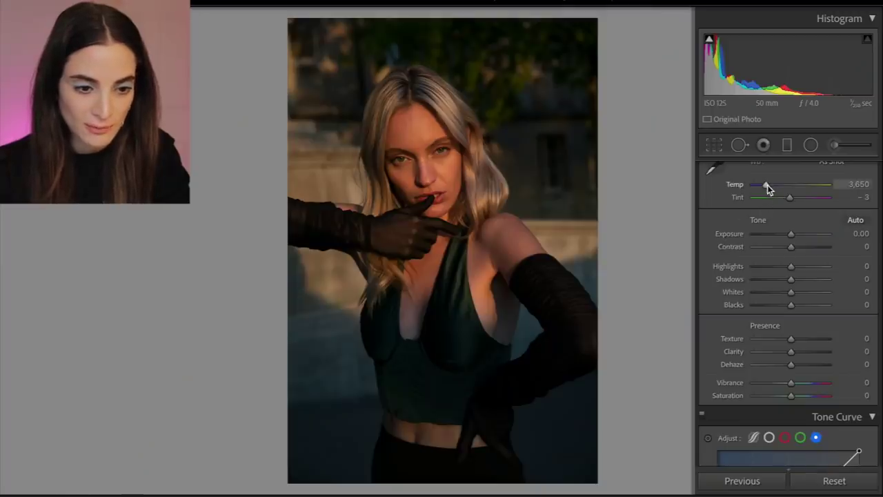
Set Temp to 3,916, Contrast -78, Blacks +23, Whites -44, Shadows +5 and Highlights -7
{"action": "left_click_drag", "start_coordinate": [769, 188], "coordinate": [770, 186]}
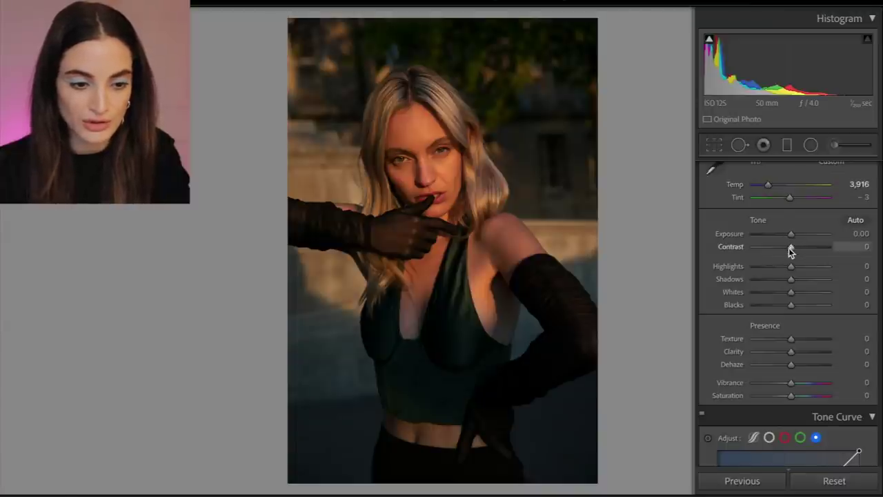
{"action": "left_click_drag", "start_coordinate": [789, 248], "coordinate": [744, 250]}
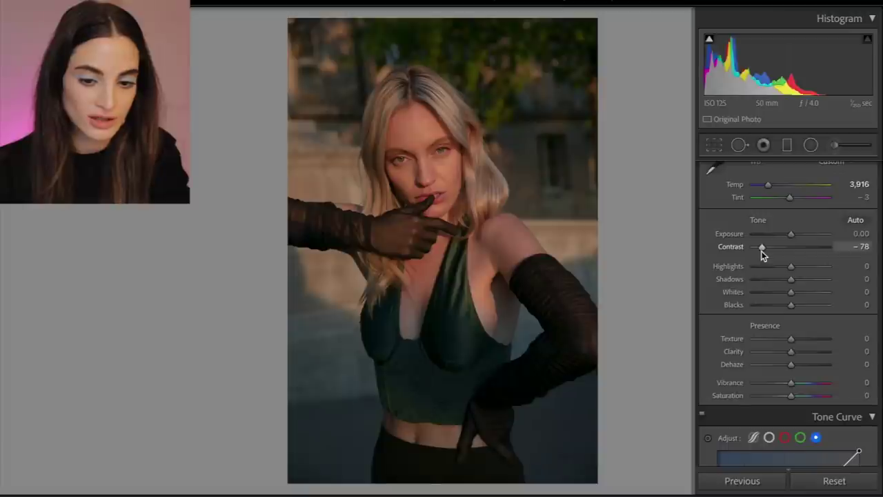
{"action": "mouse_move", "coordinate": [815, 305]}
{"action": "left_mouse_down"}
{"action": "mouse_move", "coordinate": [849, 306]}
{"action": "mouse_move", "coordinate": [803, 306]}
{"action": "left_mouse_up"}
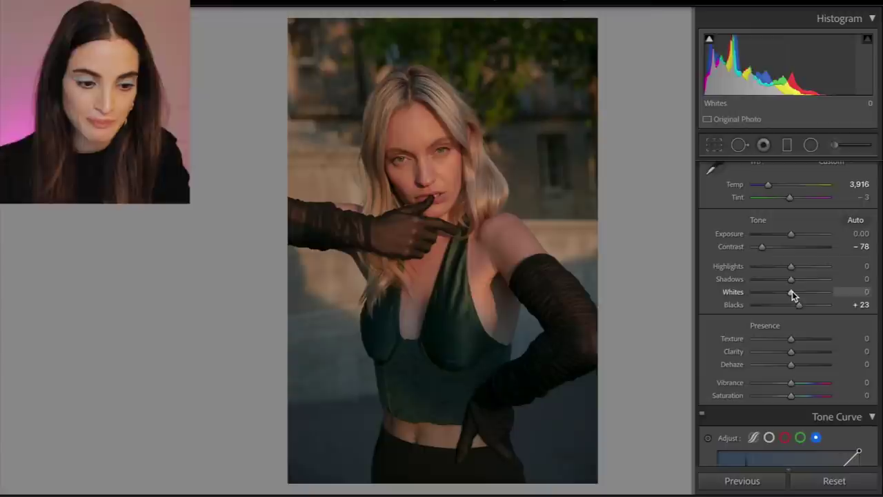
{"action": "left_click_drag", "start_coordinate": [792, 292], "coordinate": [774, 292]}
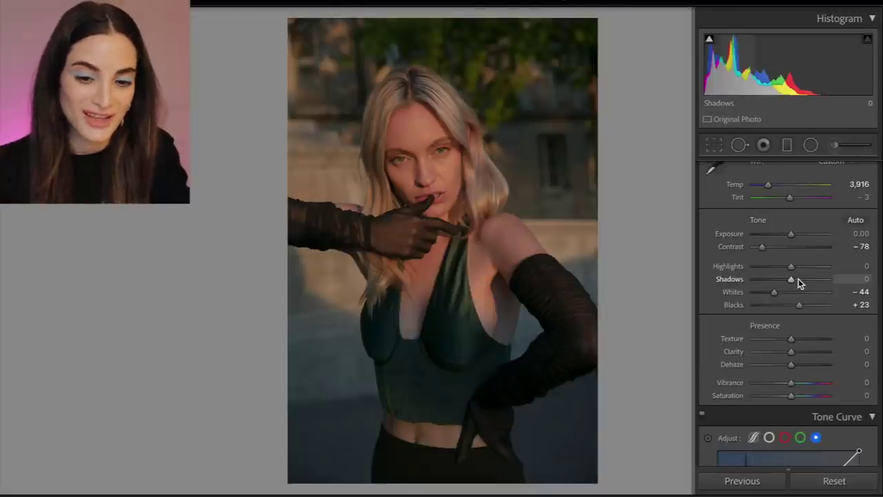
{"action": "mouse_move", "coordinate": [791, 281]}
{"action": "left_mouse_down"}
{"action": "mouse_move", "coordinate": [815, 281]}
{"action": "mouse_move", "coordinate": [792, 281]}
{"action": "mouse_move", "coordinate": [796, 269]}
{"action": "mouse_move", "coordinate": [811, 269]}
{"action": "mouse_move", "coordinate": [773, 268]}
{"action": "mouse_move", "coordinate": [789, 270]}
{"action": "left_mouse_up"}
{"action": "scroll", "coordinate": [788, 267], "scroll_direction": "down", "scroll_amount": 3}
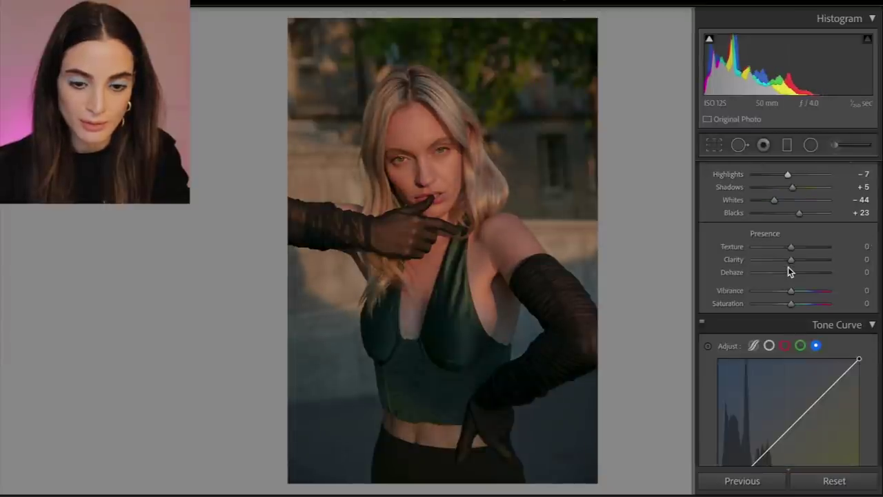
Switch the Tone Curve to the RGB point channel and add low and high control points
{"action": "scroll", "coordinate": [789, 276], "scroll_direction": "down", "scroll_amount": 3}
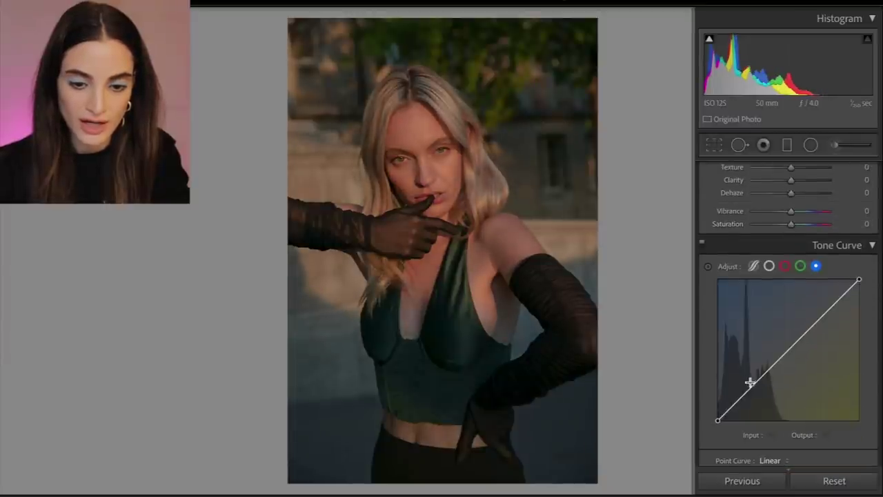
{"action": "left_click", "coordinate": [752, 392]}
{"action": "left_click", "coordinate": [770, 266]}
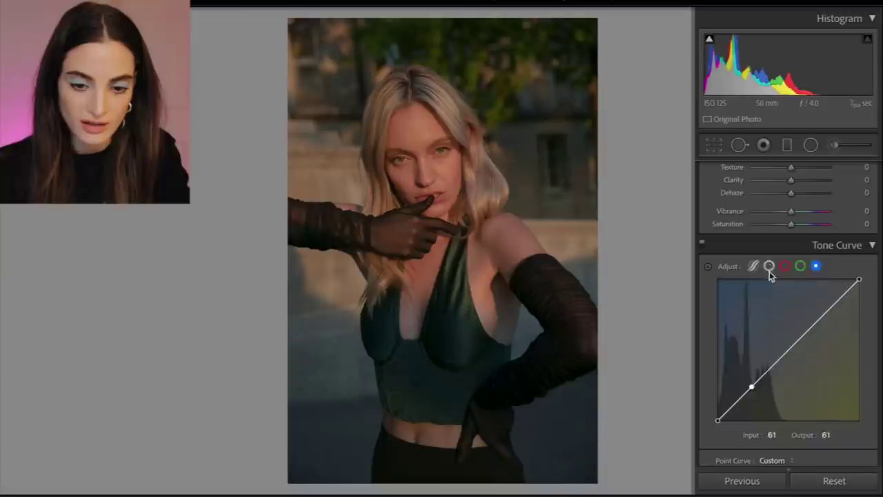
{"action": "left_click", "coordinate": [754, 388]}
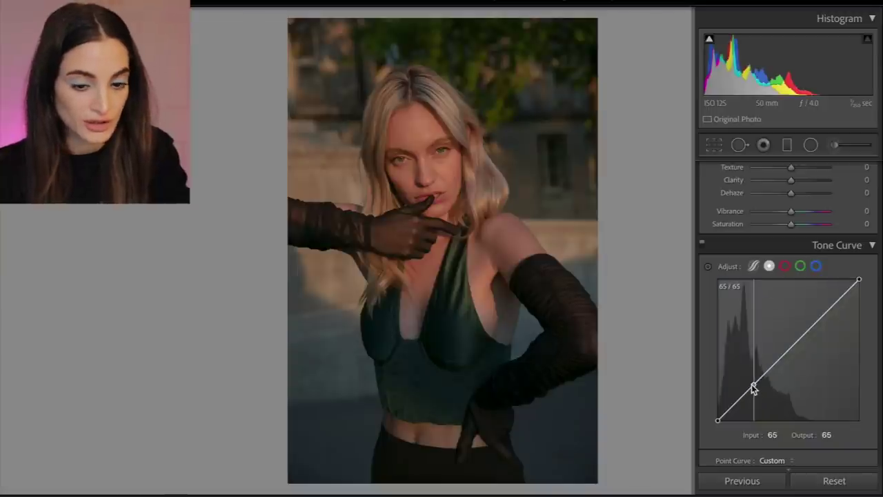
{"action": "left_click", "coordinate": [797, 330]}
Shape the points into an S-curve: shadows 39→27, lower 73→70, upper 141→165
{"action": "mouse_move", "coordinate": [754, 388]}
{"action": "left_mouse_down"}
{"action": "mouse_move", "coordinate": [761, 391]}
{"action": "mouse_move", "coordinate": [757, 384]}
{"action": "left_mouse_up"}
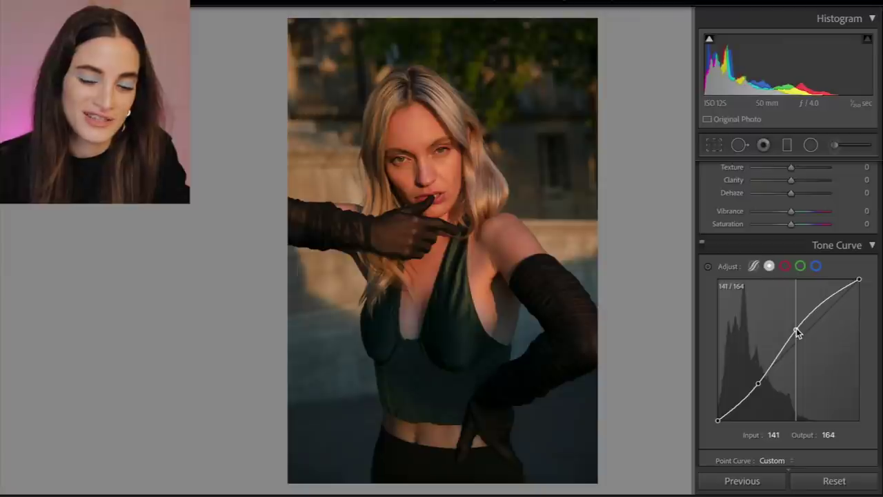
{"action": "left_click_drag", "start_coordinate": [758, 384], "coordinate": [760, 386]}
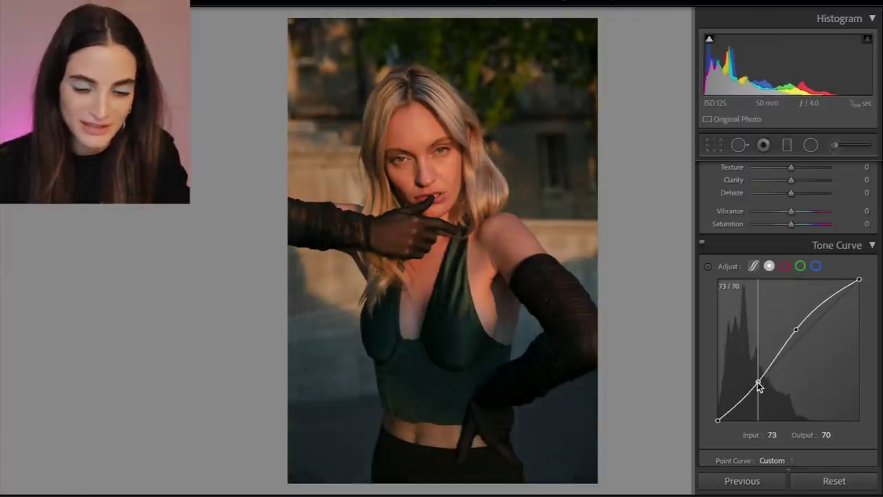
{"action": "scroll", "coordinate": [757, 381], "scroll_direction": "down", "scroll_amount": 2}
{"action": "left_click_drag", "start_coordinate": [739, 343], "coordinate": [738, 350]}
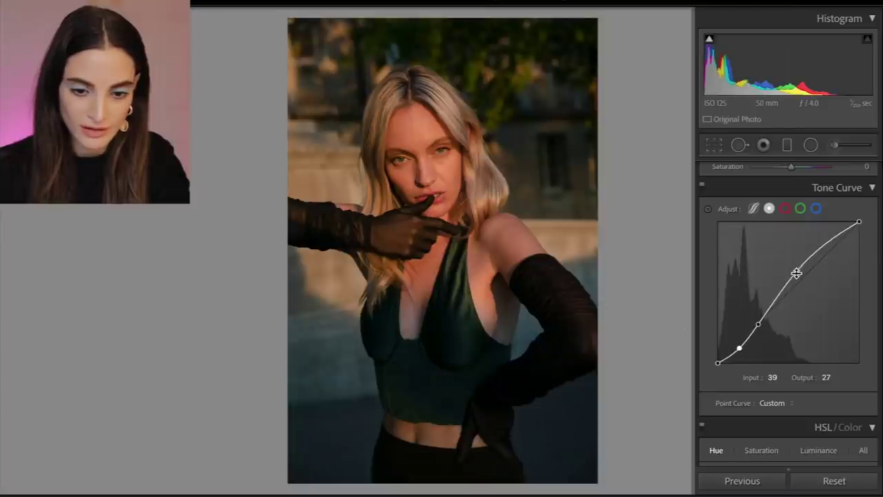
{"action": "left_click_drag", "start_coordinate": [796, 274], "coordinate": [797, 275]}
{"action": "scroll", "coordinate": [798, 275], "scroll_direction": "down", "scroll_amount": 3}
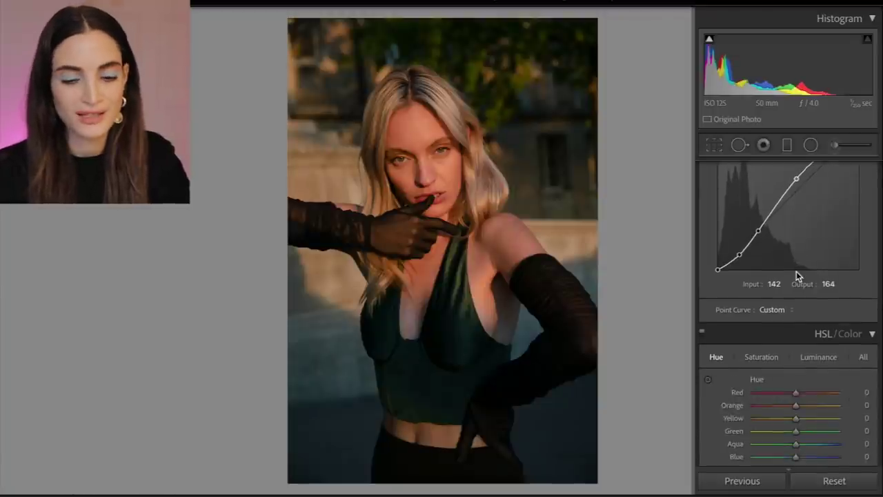
{"action": "scroll", "coordinate": [768, 376], "scroll_direction": "up", "scroll_amount": 8}
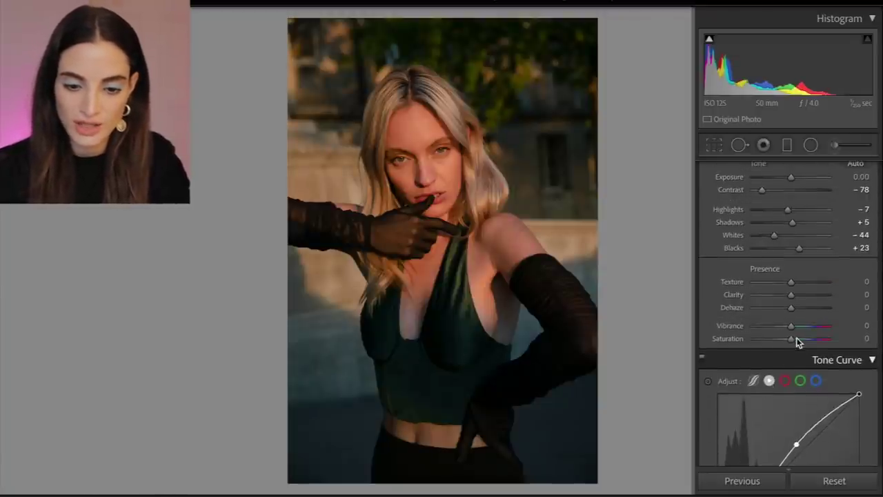
Drag Saturation in the Presence section down to -12 to mute the colours slightly
{"action": "left_click_drag", "start_coordinate": [797, 338], "coordinate": [788, 340]}
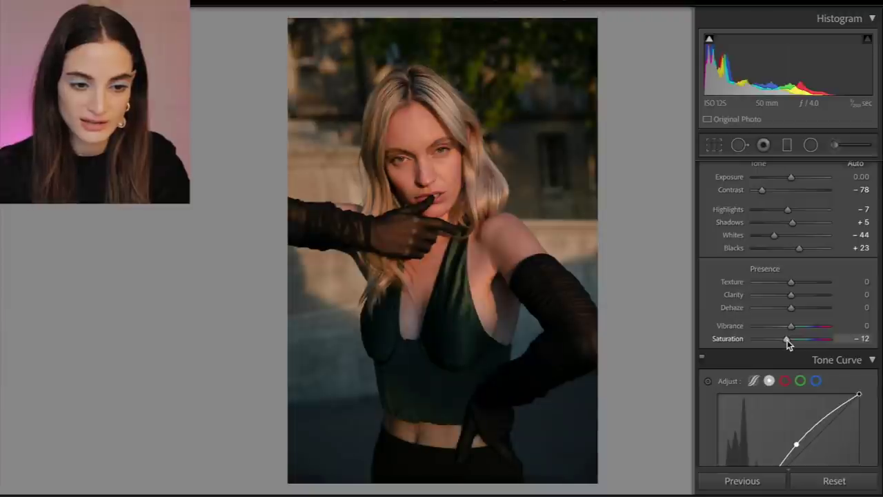
{"action": "scroll", "coordinate": [789, 345], "scroll_direction": "down", "scroll_amount": 6}
On the HSL Luminance tab, darken Red to -16 and Orange to -9
{"action": "scroll", "coordinate": [789, 343], "scroll_direction": "down", "scroll_amount": 2}
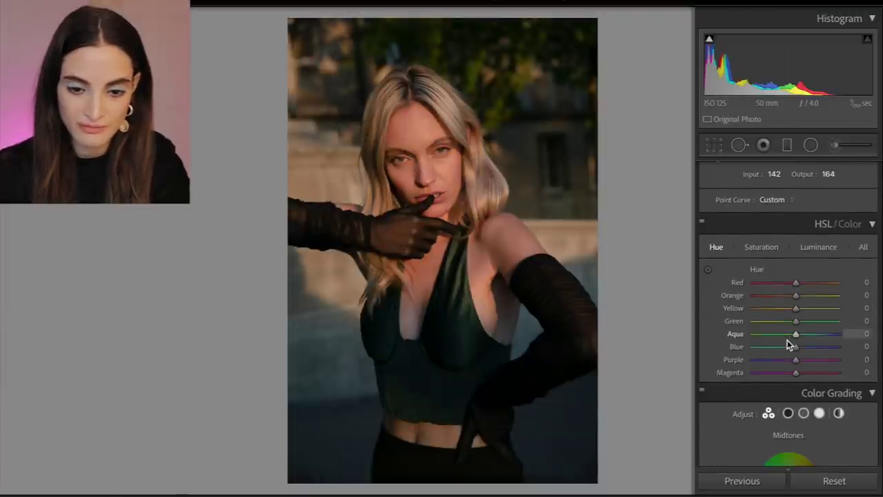
{"action": "scroll", "coordinate": [815, 262], "scroll_direction": "up", "scroll_amount": 2}
{"action": "left_click", "coordinate": [816, 282]}
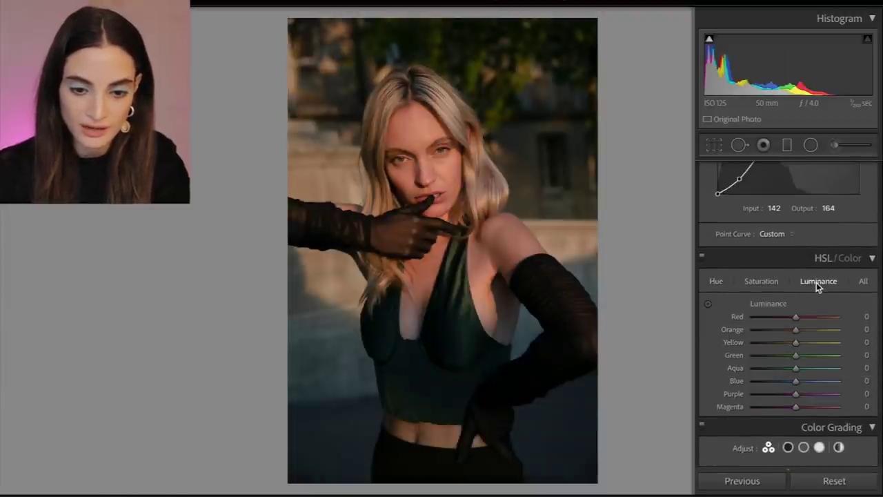
{"action": "left_click", "coordinate": [784, 319]}
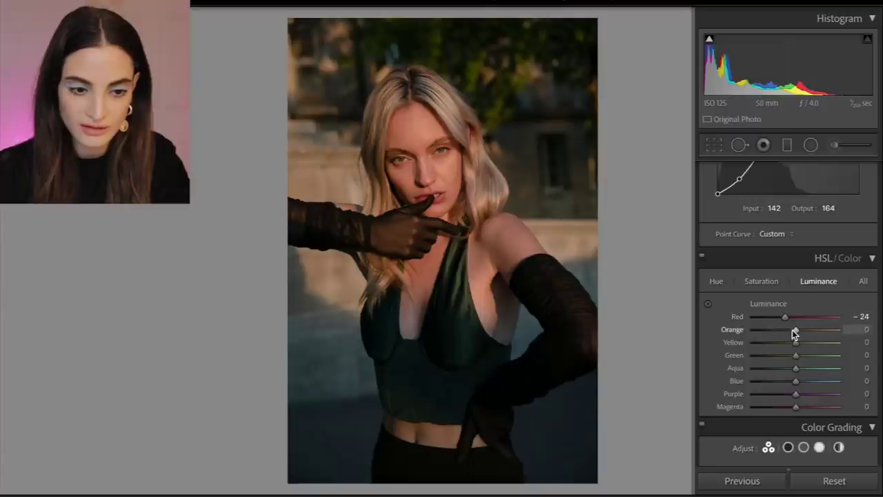
{"action": "mouse_move", "coordinate": [794, 330]}
{"action": "left_mouse_down"}
{"action": "mouse_move", "coordinate": [777, 345]}
{"action": "mouse_move", "coordinate": [815, 341]}
{"action": "mouse_move", "coordinate": [791, 349]}
{"action": "mouse_move", "coordinate": [755, 320]}
{"action": "mouse_move", "coordinate": [784, 321]}
{"action": "mouse_move", "coordinate": [773, 315]}
{"action": "mouse_move", "coordinate": [800, 327]}
{"action": "mouse_move", "coordinate": [790, 323]}
{"action": "left_mouse_up"}
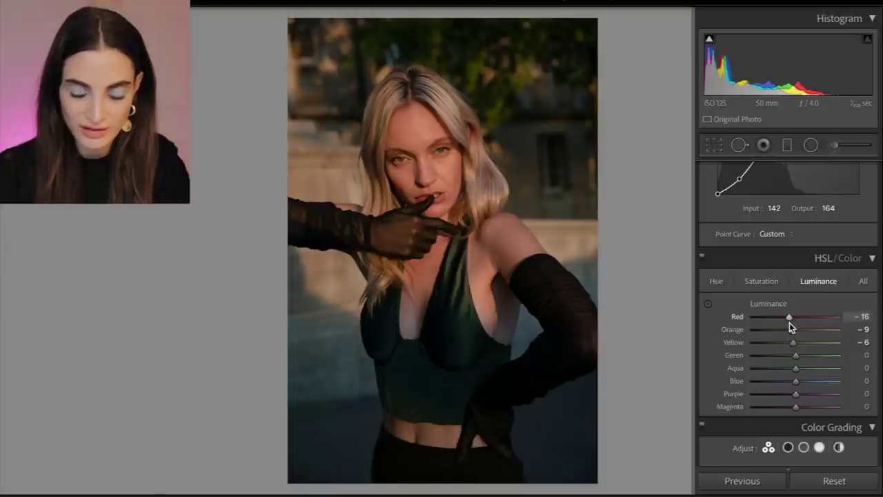
Darken Yellow luminance to -6, Green to -7 and Aqua to -4, bringing Color Grading into view
{"action": "left_click_drag", "start_coordinate": [795, 356], "coordinate": [863, 373]}
{"action": "key", "text": "ctrl+z"}
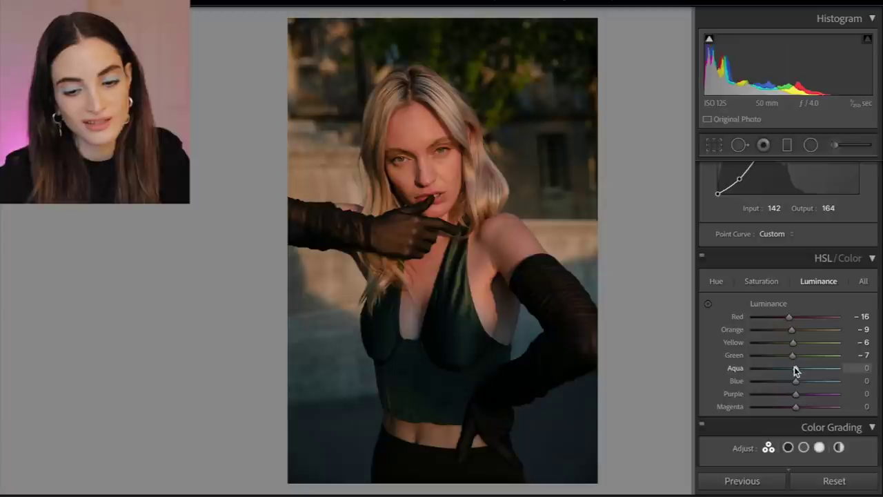
{"action": "left_click_drag", "start_coordinate": [795, 369], "coordinate": [873, 372]}
{"action": "left_click_drag", "start_coordinate": [707, 386], "coordinate": [807, 379]}
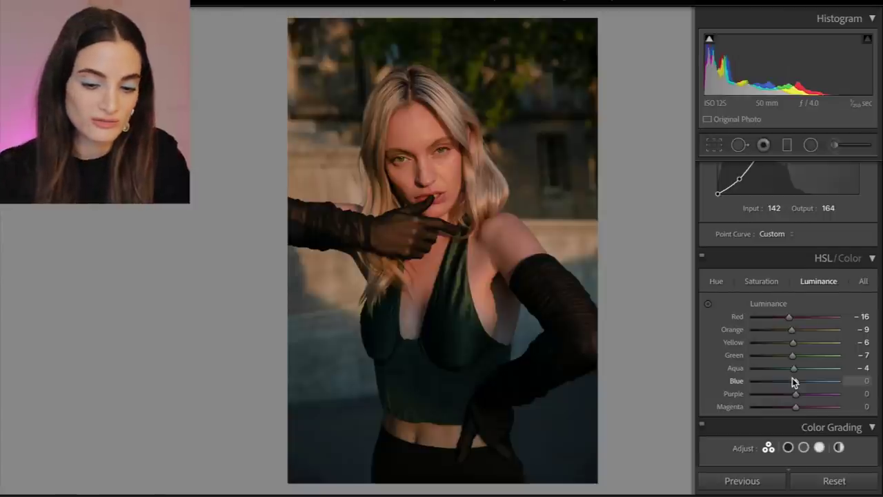
{"action": "scroll", "coordinate": [792, 377], "scroll_direction": "down", "scroll_amount": 3}
{"action": "scroll", "coordinate": [792, 378], "scroll_direction": "down", "scroll_amount": 3}
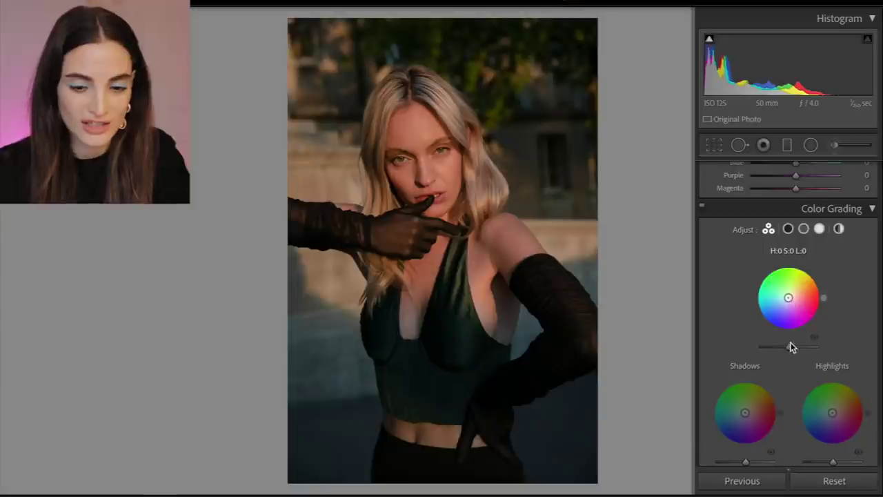
Tint the shadows golden, the highlights red-orange (H 66, S 15) and the midtones warm (H 57, S 7)
{"action": "scroll", "coordinate": [792, 344], "scroll_direction": "down", "scroll_amount": 2}
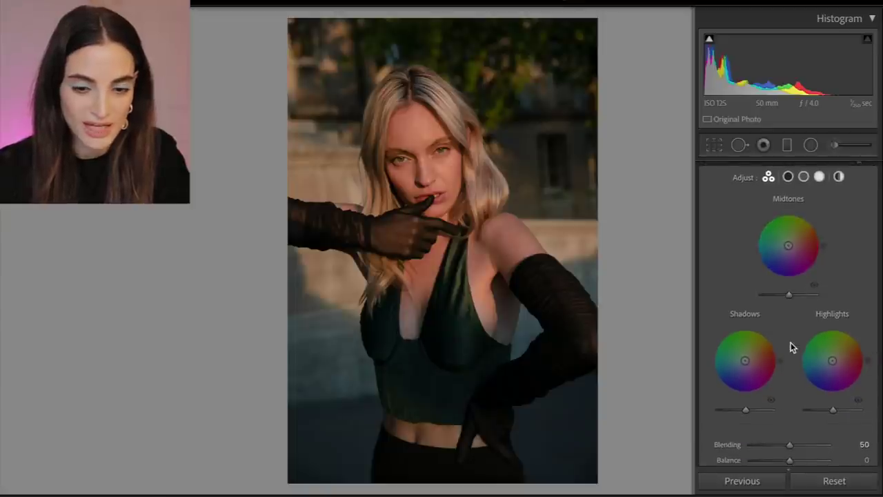
{"action": "scroll", "coordinate": [744, 358], "scroll_direction": "down", "scroll_amount": 1}
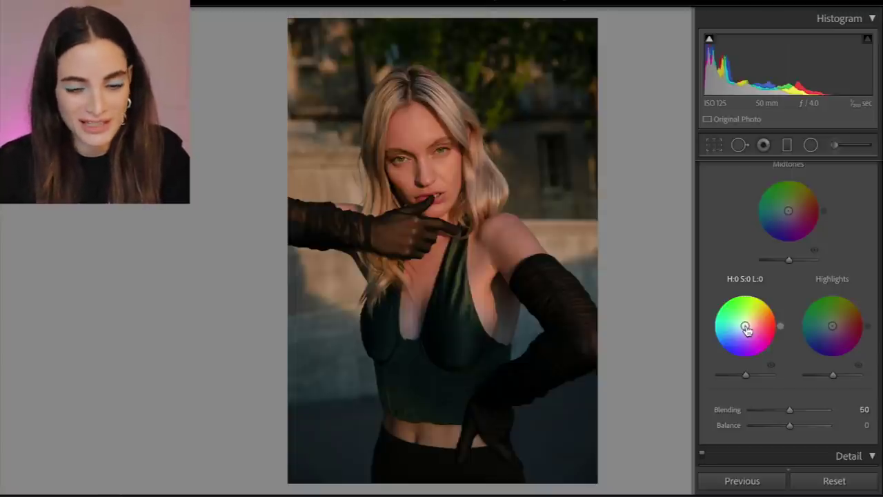
{"action": "left_click_drag", "start_coordinate": [746, 328], "coordinate": [748, 324]}
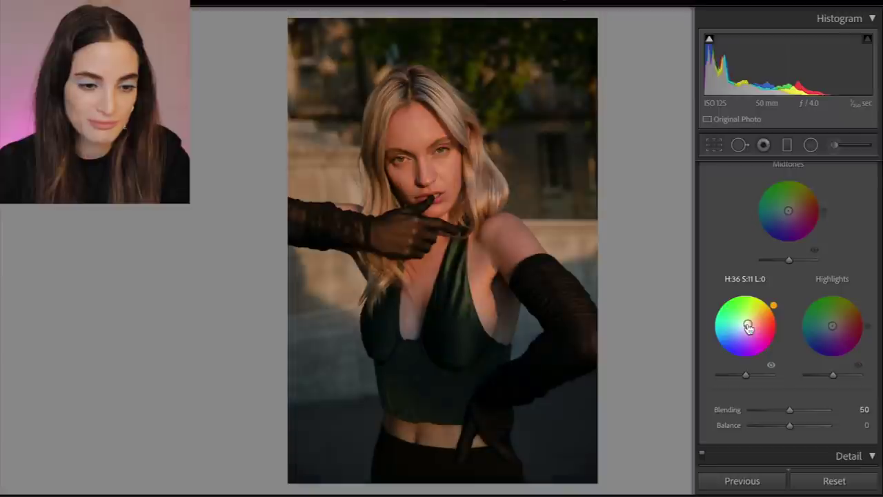
{"action": "left_click_drag", "start_coordinate": [833, 325], "coordinate": [834, 324]}
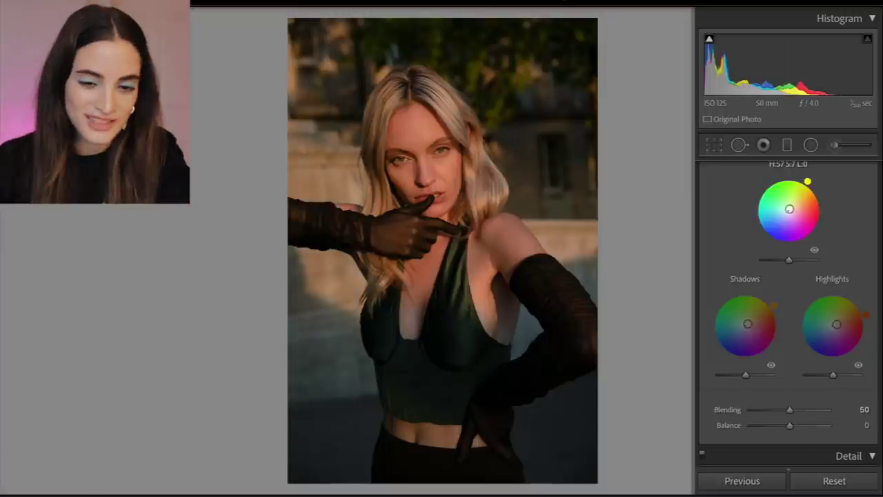
{"action": "left_click_drag", "start_coordinate": [789, 210], "coordinate": [792, 212]}
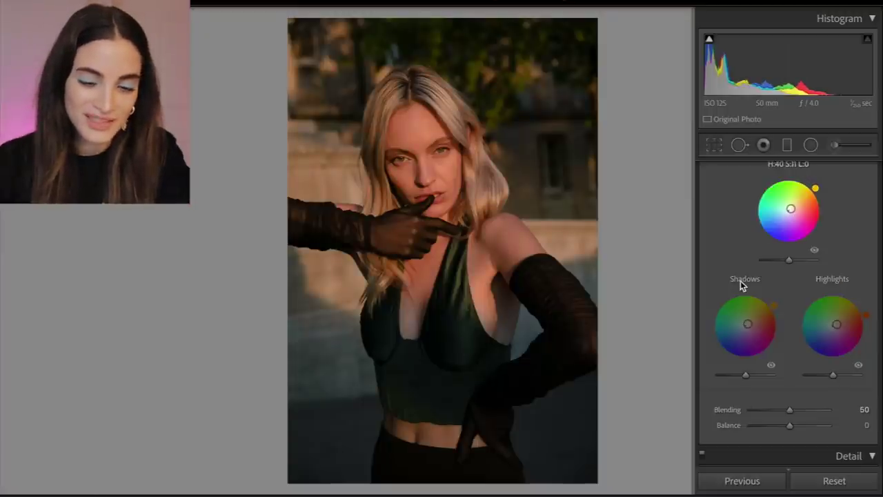
Scroll the Develop panel past Detail, Lens Corrections, Transform and Effects to Calibration
{"action": "scroll", "coordinate": [741, 283], "scroll_direction": "down", "scroll_amount": 3}
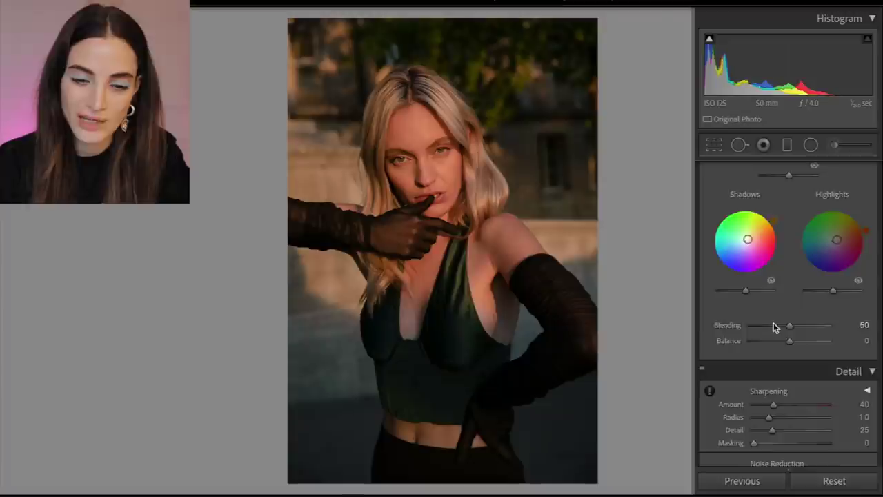
{"action": "scroll", "coordinate": [773, 328], "scroll_direction": "down", "scroll_amount": 2}
{"action": "scroll", "coordinate": [774, 327], "scroll_direction": "down", "scroll_amount": 3}
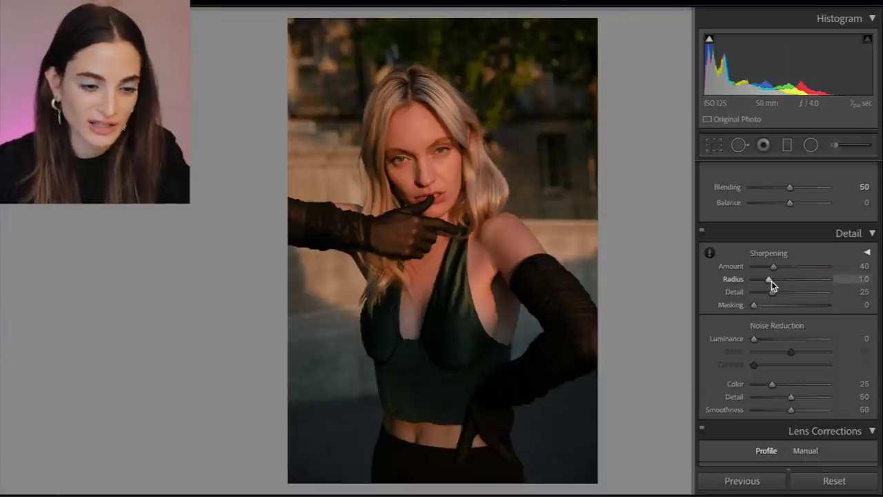
{"action": "scroll", "coordinate": [771, 281], "scroll_direction": "down", "scroll_amount": 9}
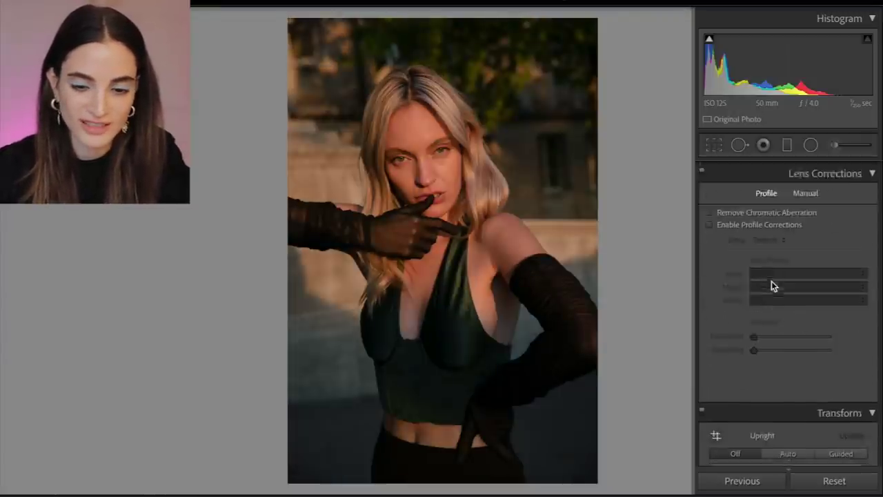
{"action": "scroll", "coordinate": [772, 285], "scroll_direction": "down", "scroll_amount": 9}
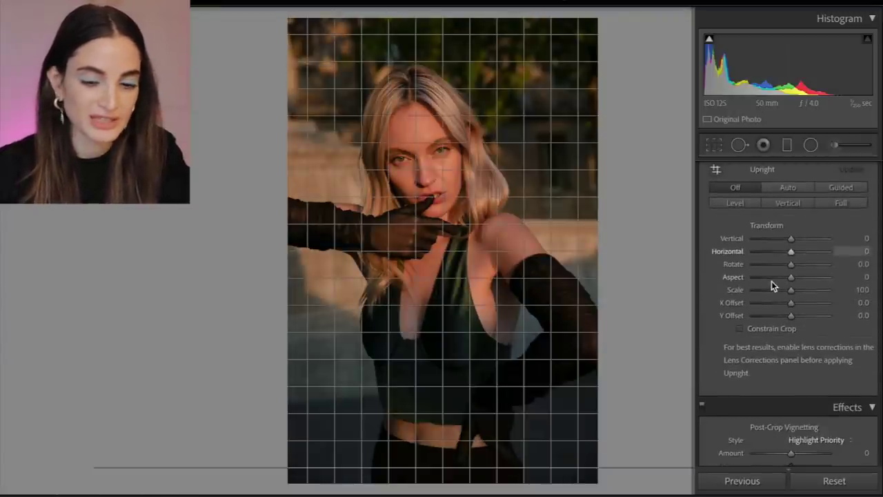
{"action": "scroll", "coordinate": [820, 334], "scroll_direction": "down", "scroll_amount": 9}
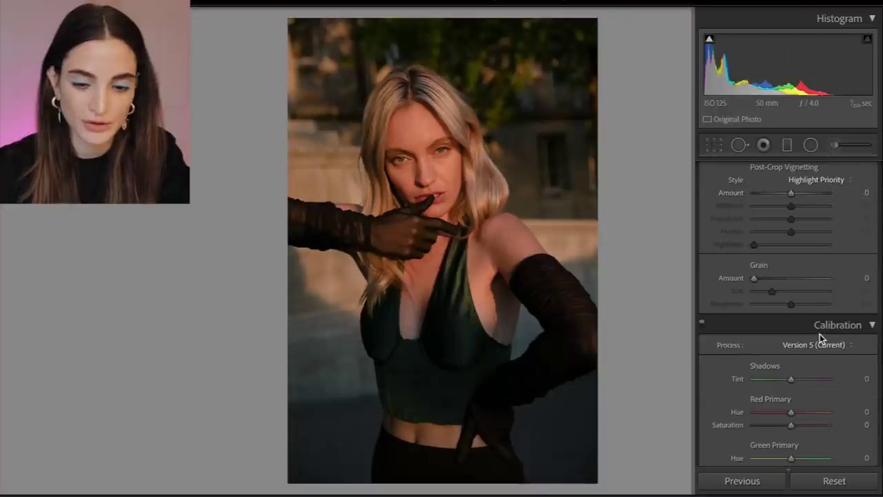
Set Red Primary Hue +10 and Saturation +23, and Blue Primary Hue -21 and Saturation +8
{"action": "scroll", "coordinate": [780, 405], "scroll_direction": "down", "scroll_amount": 3}
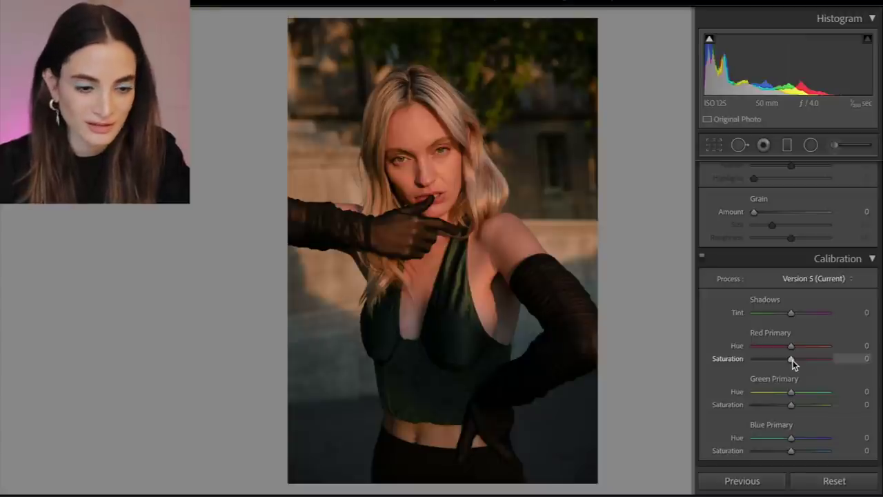
{"action": "left_click_drag", "start_coordinate": [796, 361], "coordinate": [806, 361]}
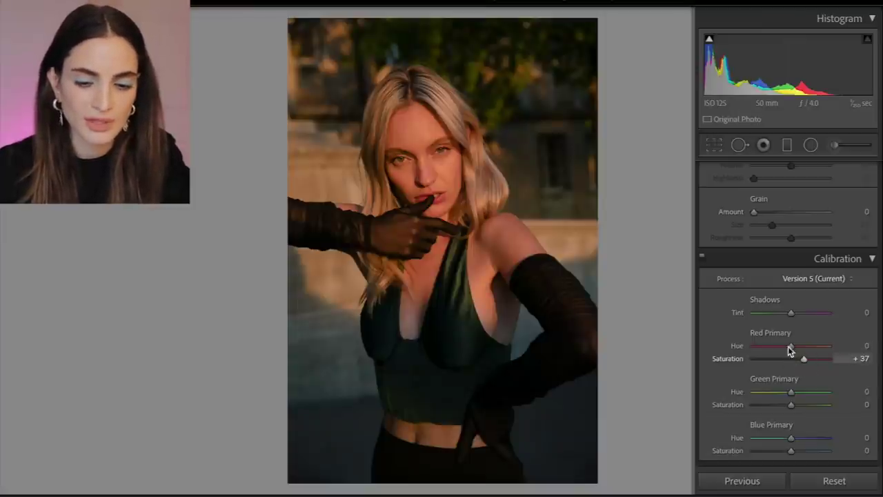
{"action": "mouse_move", "coordinate": [796, 351]}
{"action": "left_mouse_down"}
{"action": "mouse_move", "coordinate": [820, 350]}
{"action": "mouse_move", "coordinate": [772, 348]}
{"action": "mouse_move", "coordinate": [805, 348]}
{"action": "mouse_move", "coordinate": [797, 348]}
{"action": "left_mouse_up"}
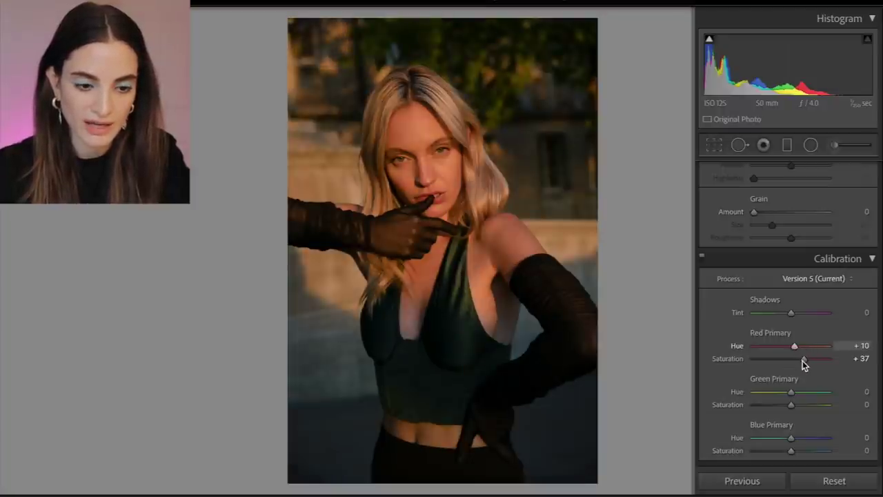
{"action": "left_click_drag", "start_coordinate": [804, 360], "coordinate": [800, 360]}
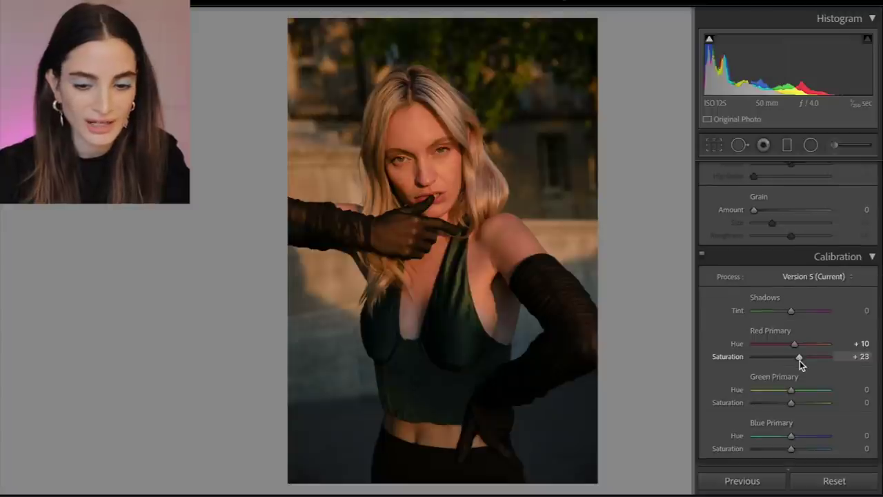
{"action": "mouse_move", "coordinate": [792, 450]}
{"action": "left_mouse_down"}
{"action": "mouse_move", "coordinate": [802, 452]}
{"action": "mouse_move", "coordinate": [754, 456]}
{"action": "mouse_move", "coordinate": [793, 454]}
{"action": "mouse_move", "coordinate": [784, 442]}
{"action": "left_mouse_up"}
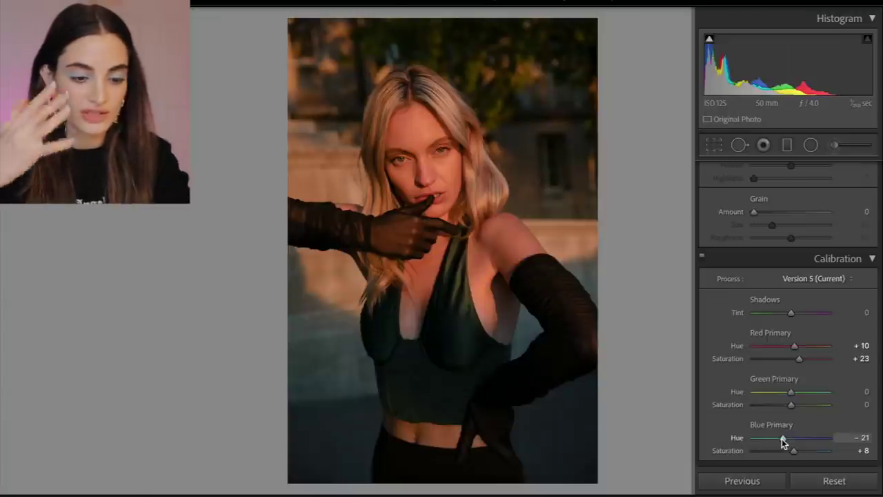
{"action": "scroll", "coordinate": [782, 439], "scroll_direction": "up", "scroll_amount": 10}
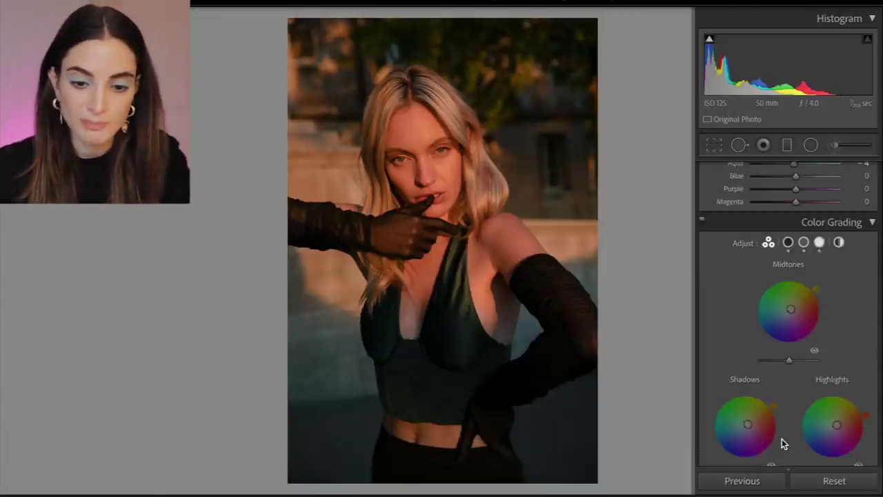
Desaturate Orange to -15 on the HSL Saturation tab
{"action": "scroll", "coordinate": [782, 439], "scroll_direction": "up", "scroll_amount": 5}
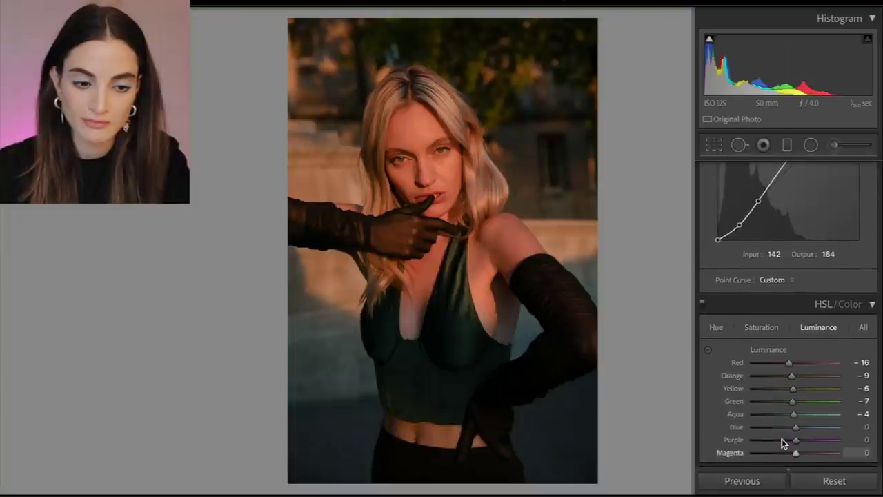
{"action": "left_click", "coordinate": [766, 301]}
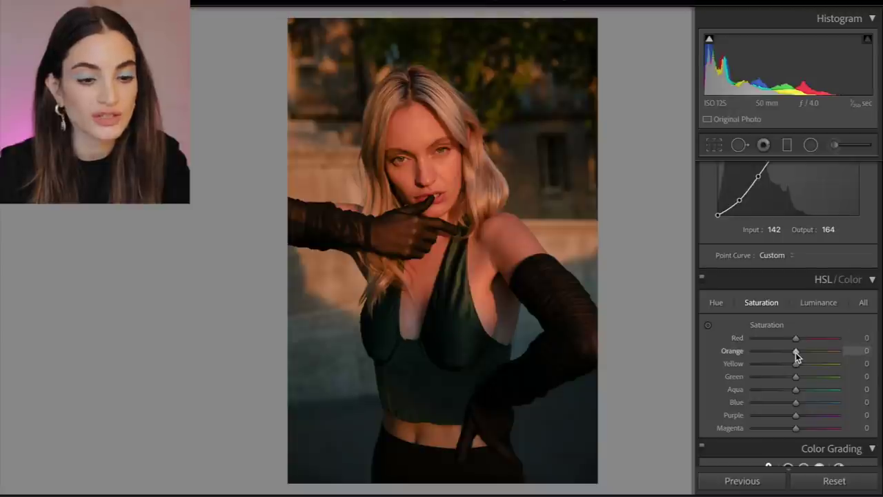
{"action": "mouse_move", "coordinate": [789, 352]}
{"action": "left_mouse_down"}
{"action": "mouse_move", "coordinate": [777, 352]}
{"action": "mouse_move", "coordinate": [789, 353]}
{"action": "left_mouse_up"}
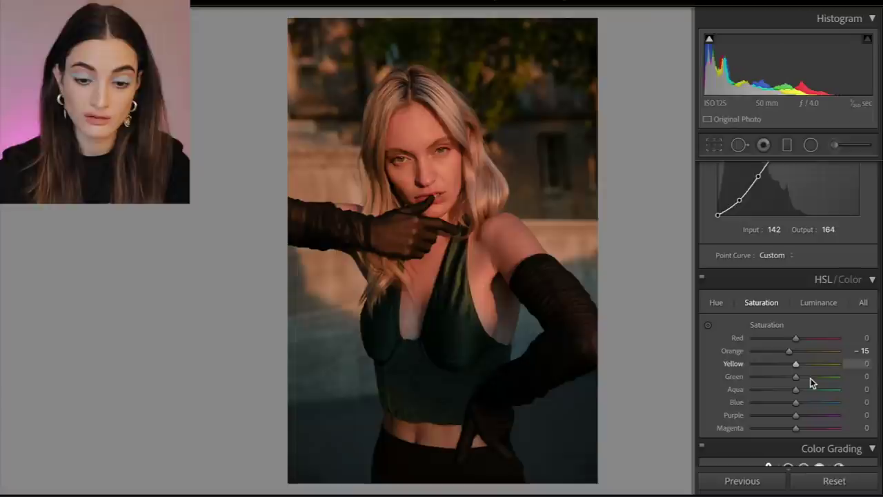
{"action": "key", "text": "ctrl+z"}
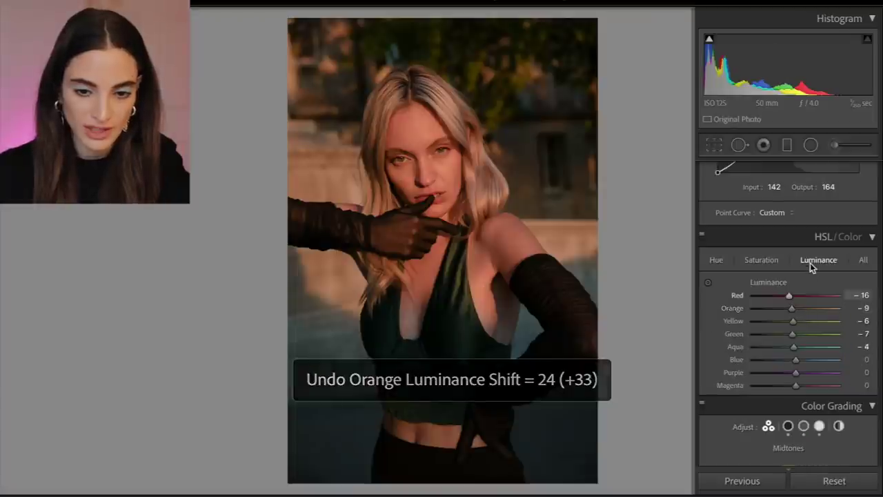
{"action": "left_click_drag", "start_coordinate": [793, 310], "coordinate": [801, 314]}
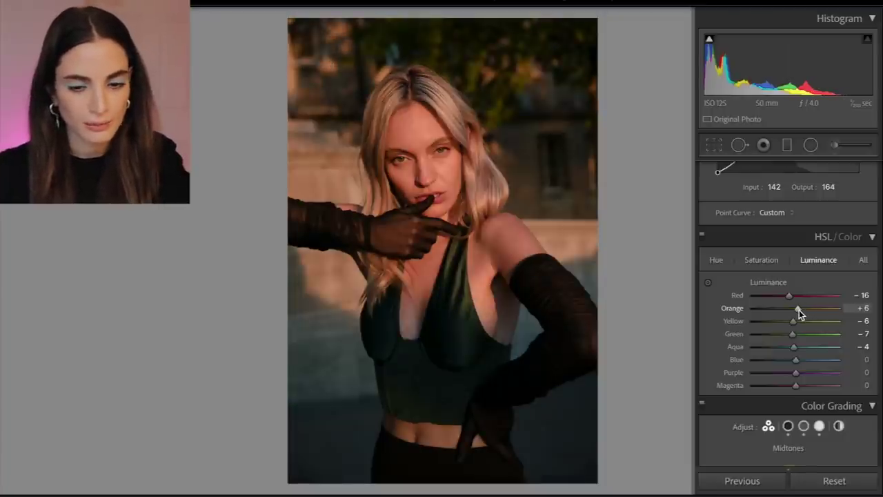
{"action": "left_click_drag", "start_coordinate": [801, 314], "coordinate": [797, 314]}
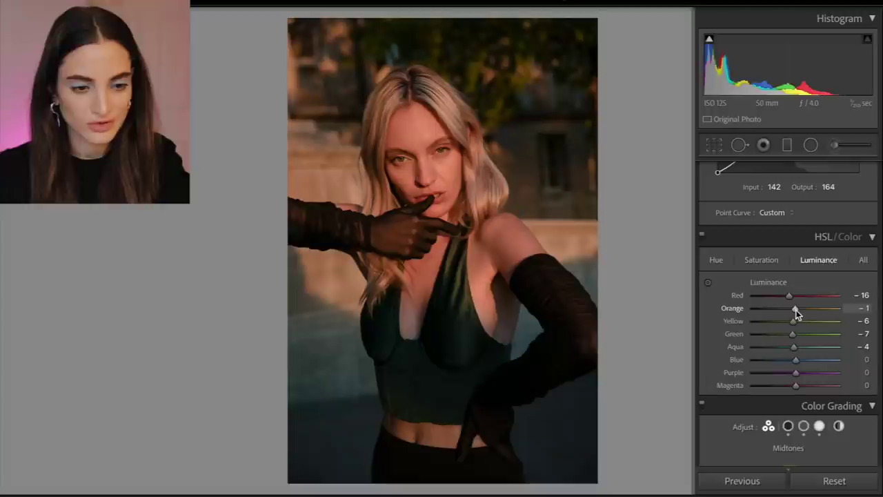
Lower Exposure slightly and set Orange luminance to +3, keeping Red luminance at -16
{"action": "key", "text": "minus"}
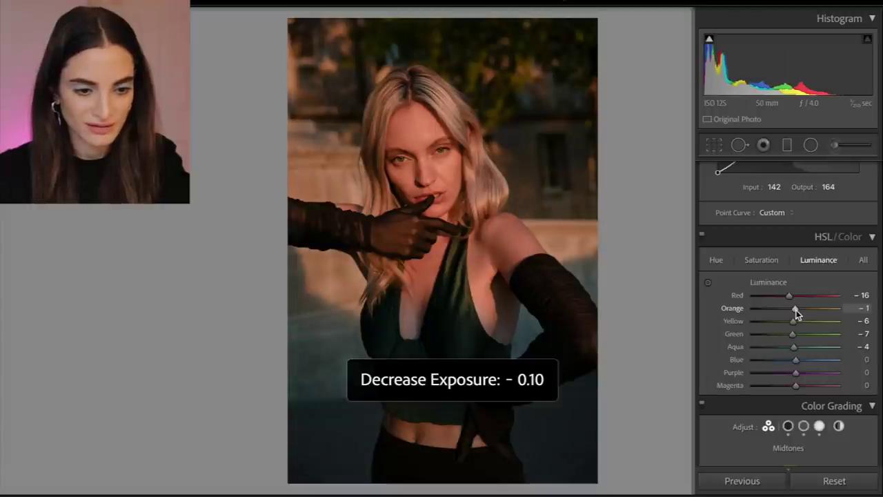
{"action": "key", "text": "minus"}
{"action": "key", "text": "minus"}
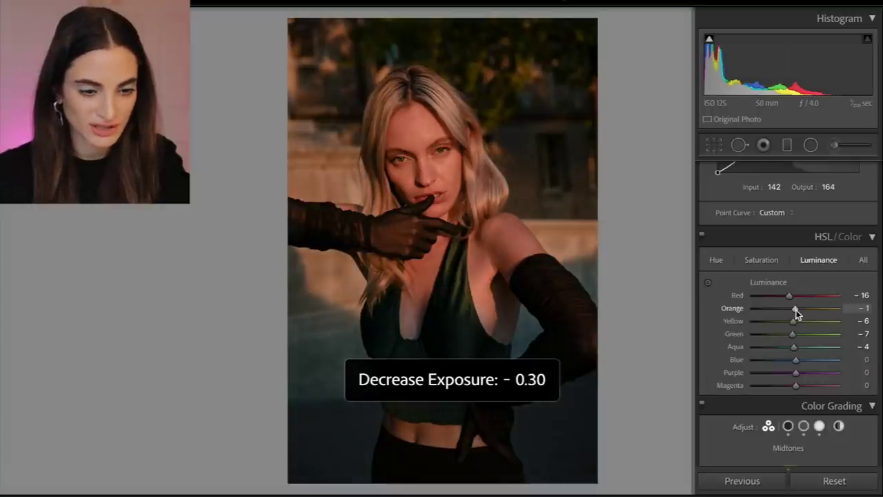
{"action": "key", "text": "minus"}
{"action": "key", "text": "equal"}
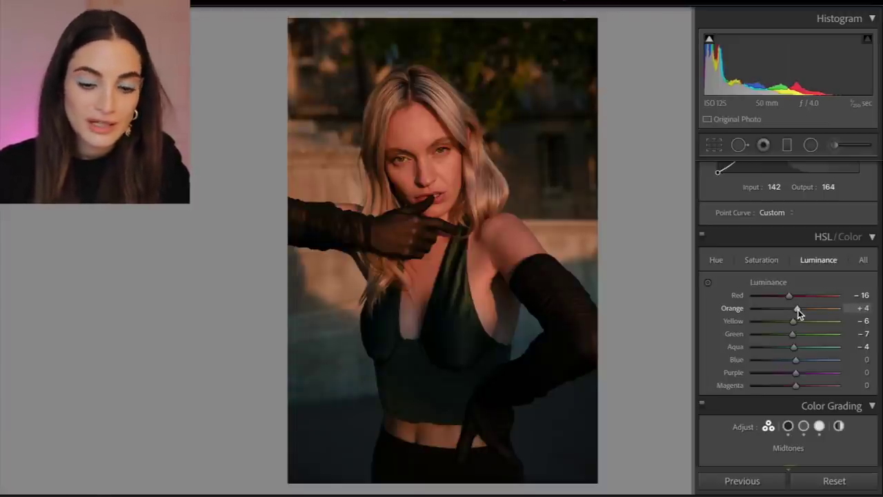
{"action": "left_click_drag", "start_coordinate": [796, 312], "coordinate": [798, 312]}
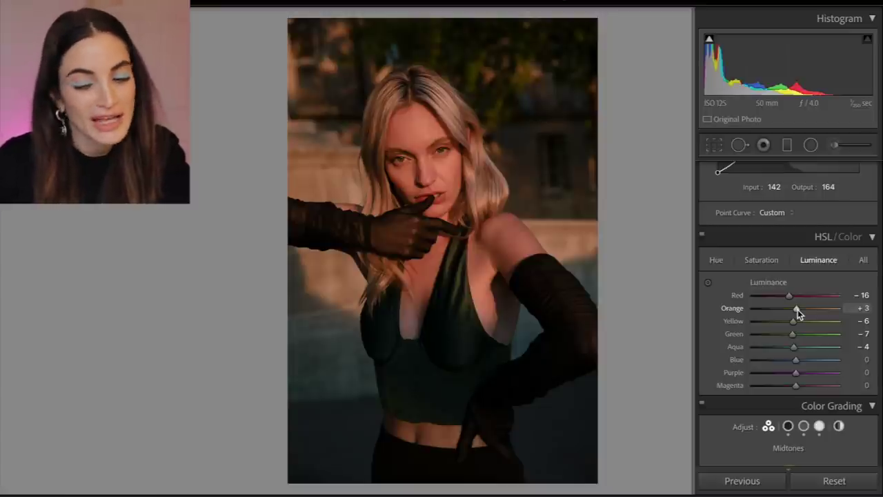
{"action": "left_click_drag", "start_coordinate": [789, 295], "coordinate": [810, 297]}
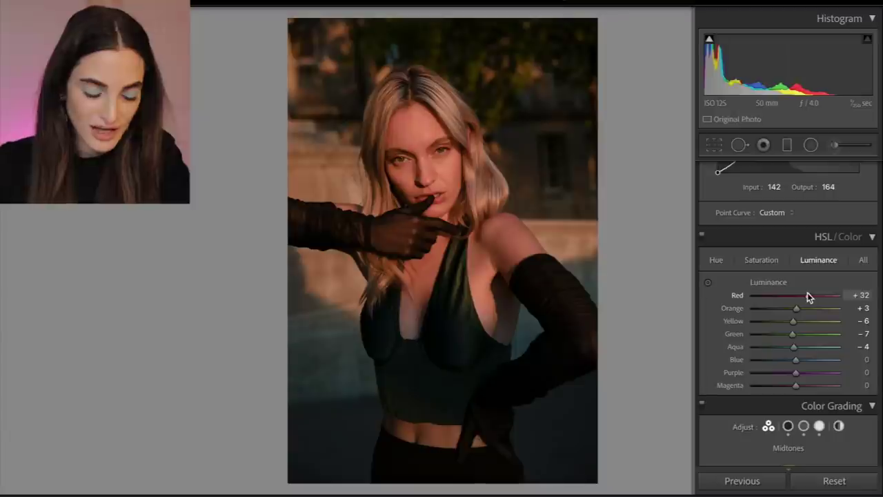
{"action": "key", "text": "ctrl+z"}
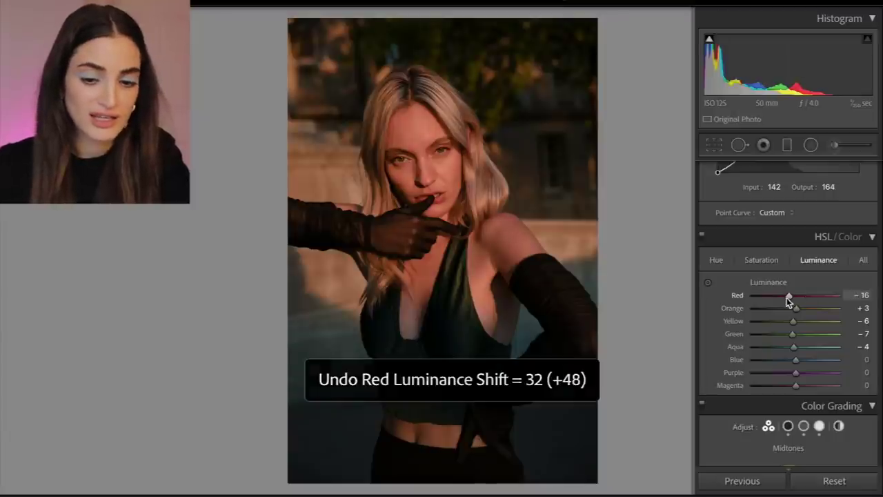
{"action": "scroll", "coordinate": [788, 296], "scroll_direction": "up", "scroll_amount": 2}
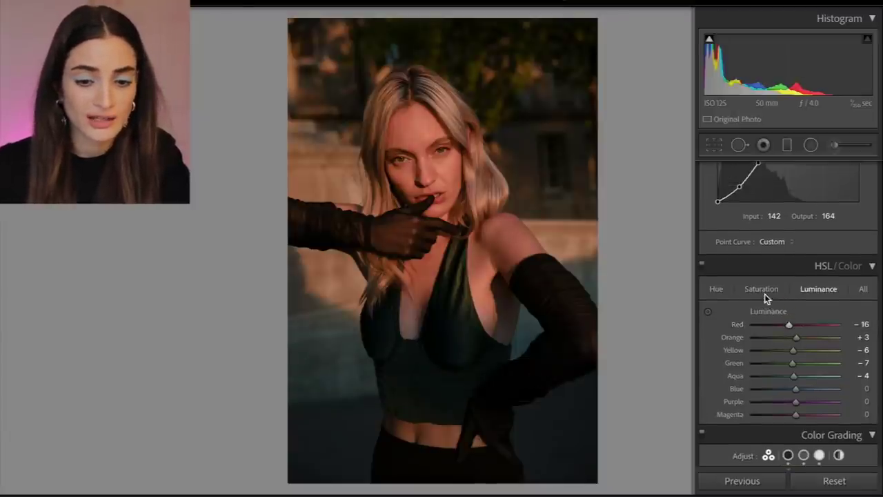
Return Yellow saturation to about +4 and push Yellow hue to +100
{"action": "left_click", "coordinate": [764, 293]}
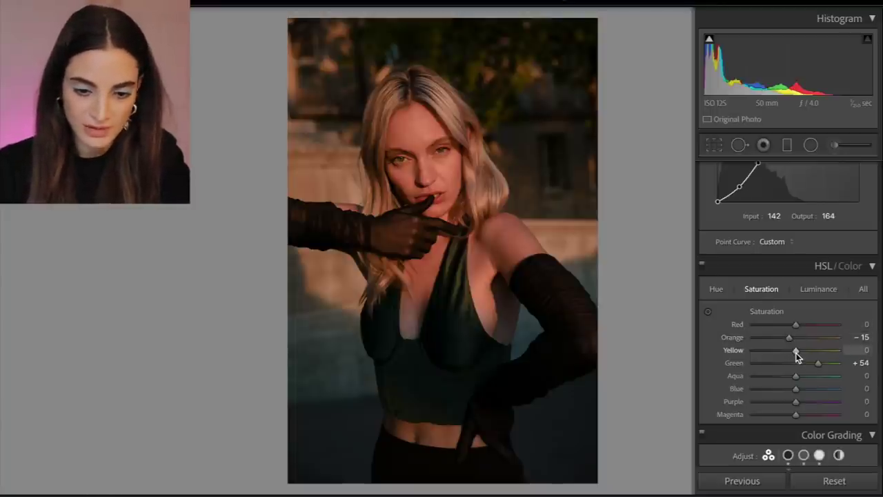
{"action": "left_click_drag", "start_coordinate": [797, 353], "coordinate": [852, 355]}
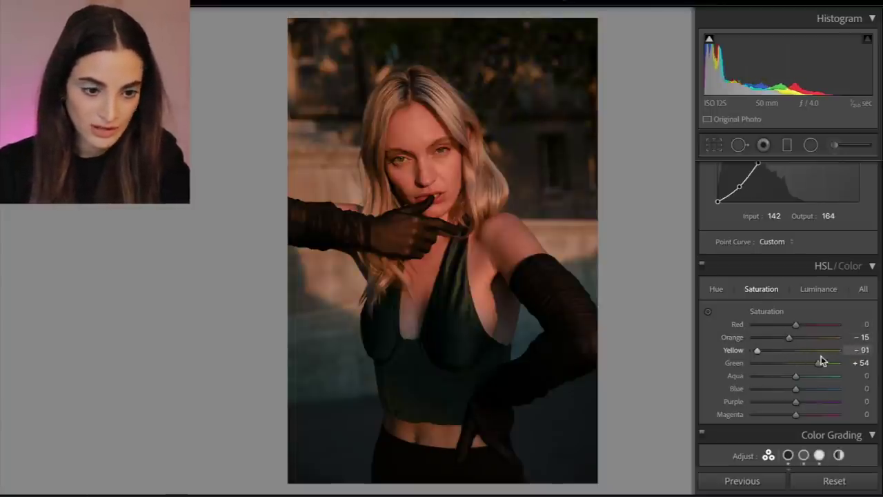
{"action": "left_click_drag", "start_coordinate": [751, 350], "coordinate": [797, 360]}
{"action": "left_click_drag", "start_coordinate": [797, 359], "coordinate": [797, 352]}
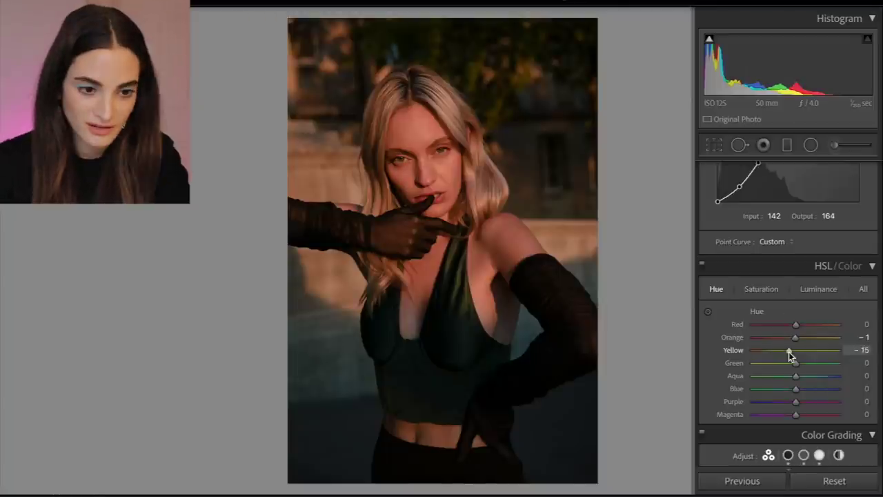
{"action": "left_click_drag", "start_coordinate": [789, 352], "coordinate": [870, 354]}
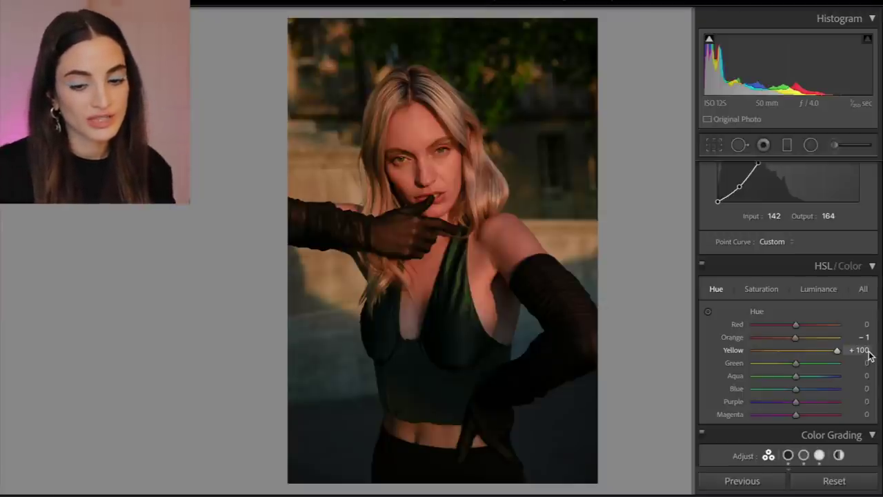
Compare the Yellow hue at -100 and +100, then leave it at +92
{"action": "left_click_drag", "start_coordinate": [869, 352], "coordinate": [668, 354]}
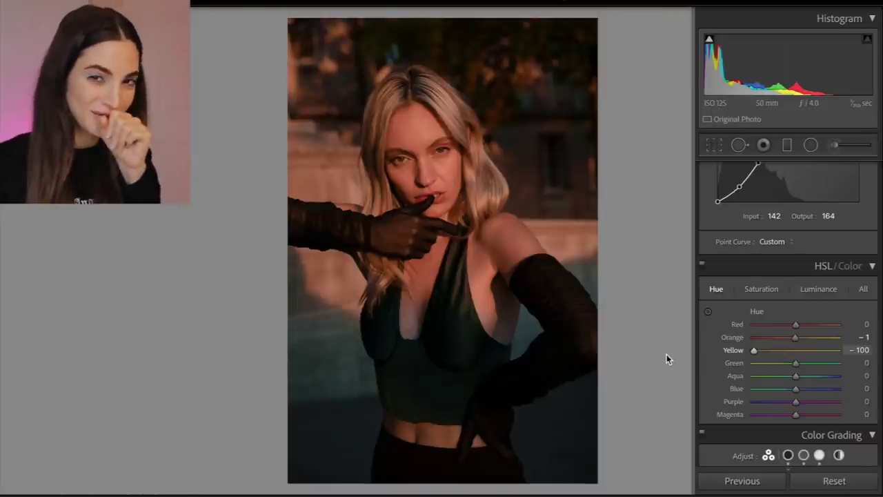
{"action": "left_click_drag", "start_coordinate": [753, 350], "coordinate": [880, 350]}
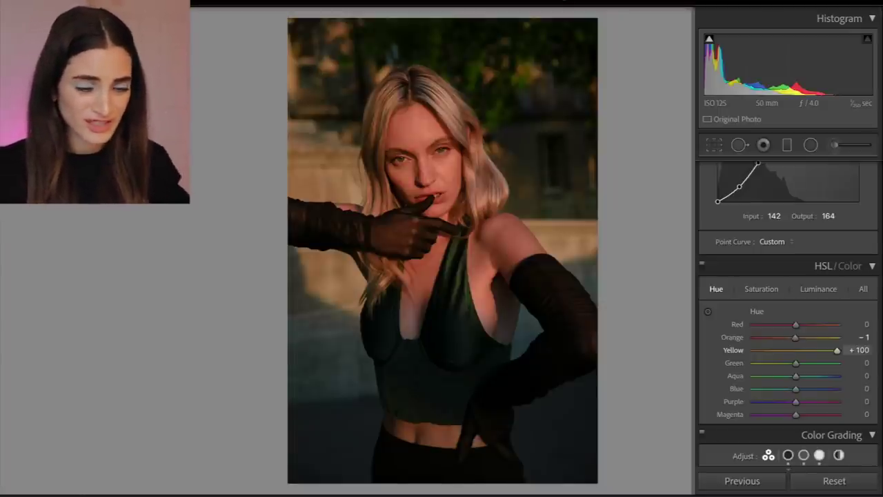
{"action": "left_click_drag", "start_coordinate": [837, 350], "coordinate": [689, 355]}
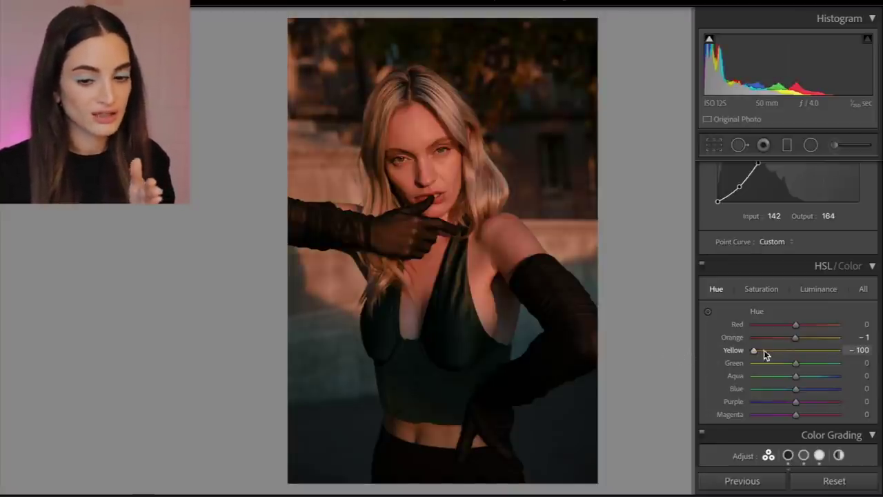
{"action": "left_click_drag", "start_coordinate": [764, 351], "coordinate": [868, 357]}
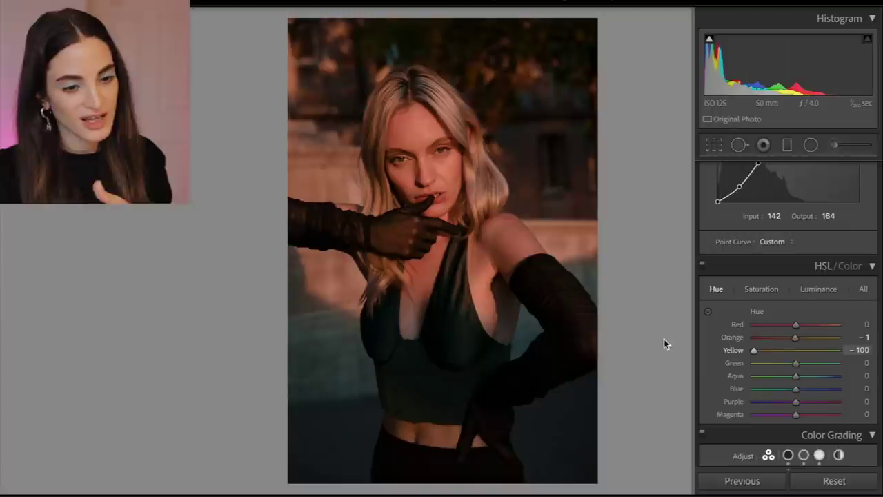
{"action": "left_click_drag", "start_coordinate": [837, 350], "coordinate": [835, 352]}
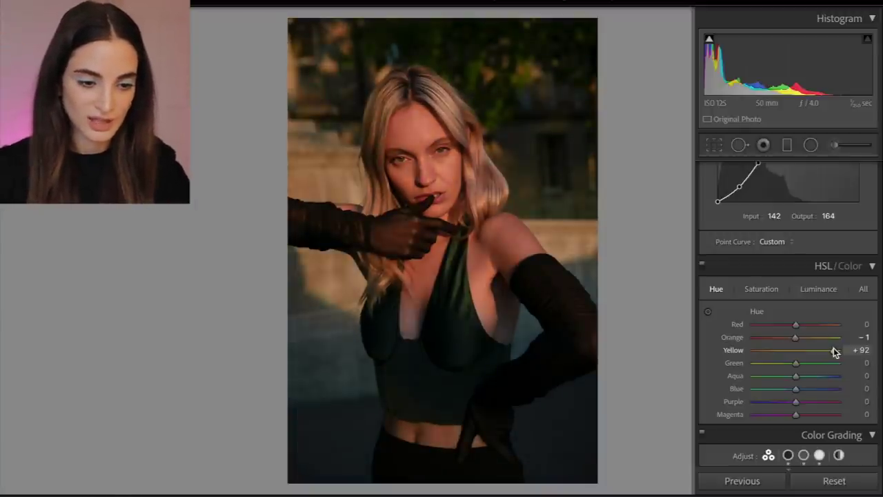
Enable the Canon lens profile corrections in Lens Corrections
{"action": "scroll", "coordinate": [789, 373], "scroll_direction": "up", "scroll_amount": 10}
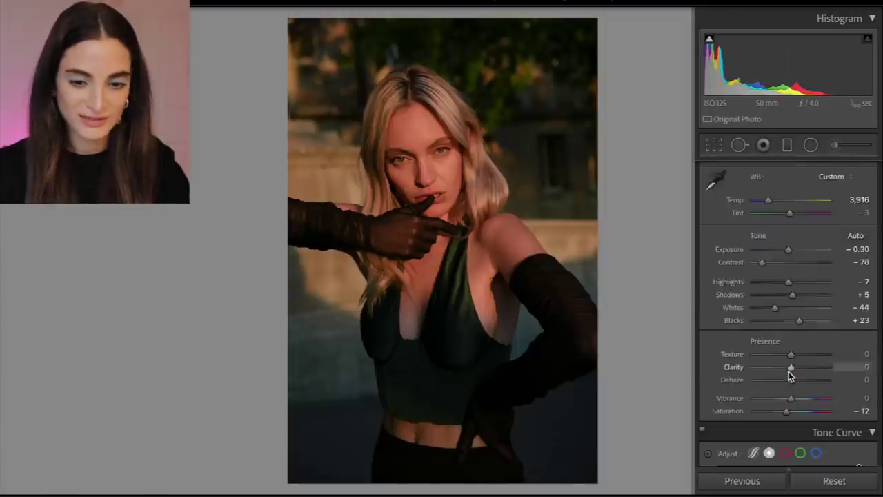
{"action": "scroll", "coordinate": [788, 374], "scroll_direction": "down", "scroll_amount": 3}
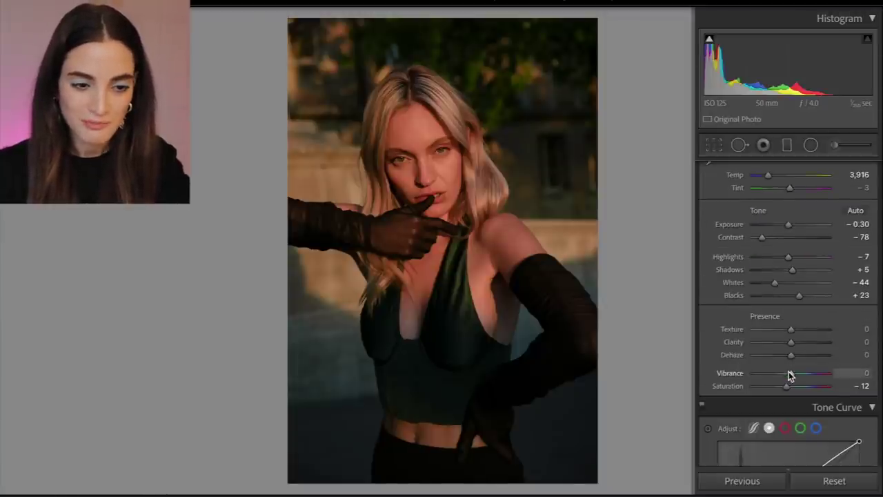
{"action": "scroll", "coordinate": [760, 366], "scroll_direction": "down", "scroll_amount": 8}
{"action": "scroll", "coordinate": [722, 334], "scroll_direction": "down", "scroll_amount": 10}
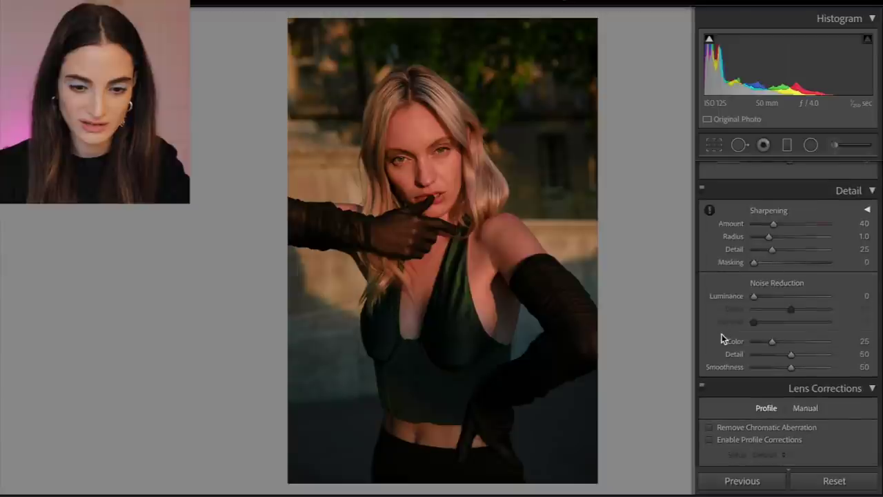
{"action": "left_click", "coordinate": [713, 305]}
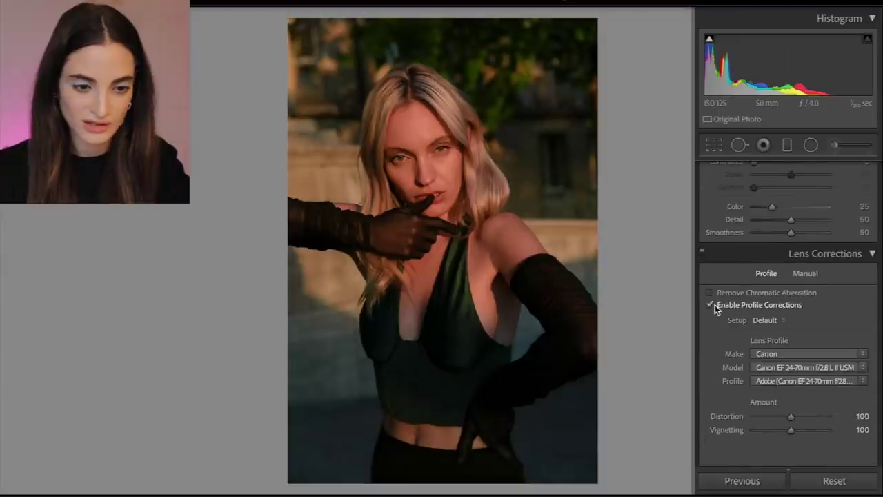
Raise Clarity to +21 in the Basic panel
{"action": "scroll", "coordinate": [765, 327], "scroll_direction": "up", "scroll_amount": 12}
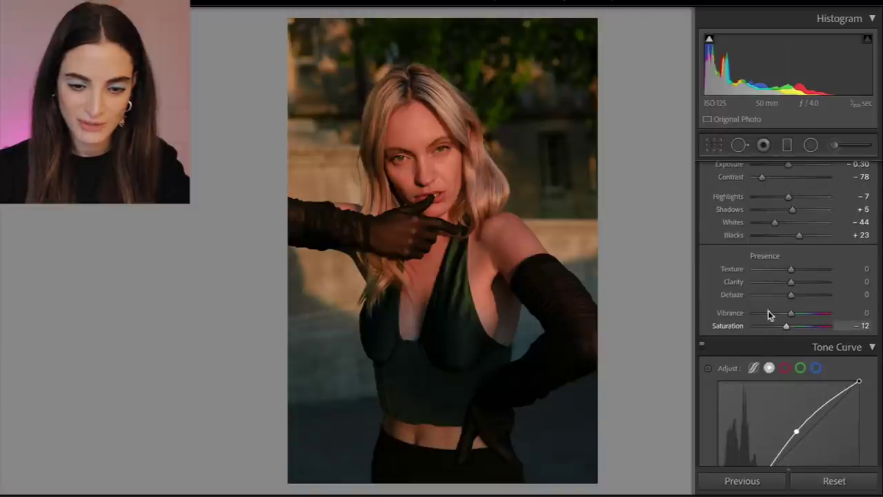
{"action": "left_click_drag", "start_coordinate": [791, 282], "coordinate": [798, 282]}
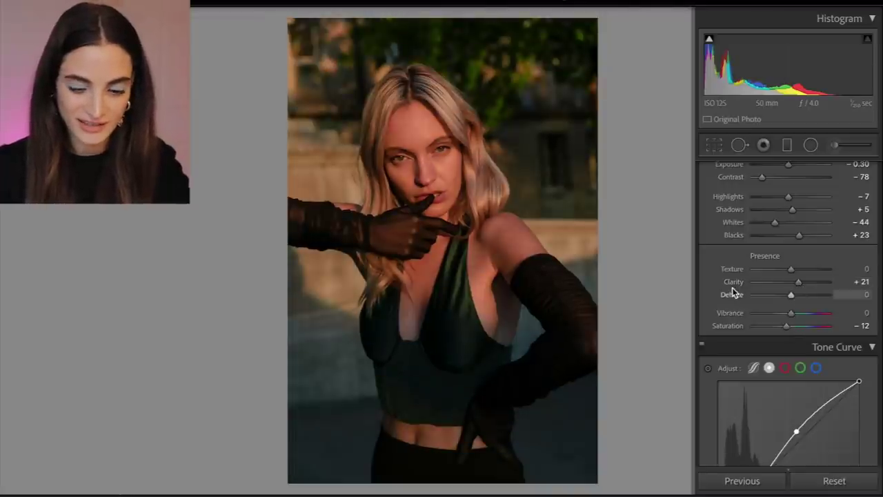
{"action": "scroll", "coordinate": [711, 276], "scroll_direction": "down", "scroll_amount": 3}
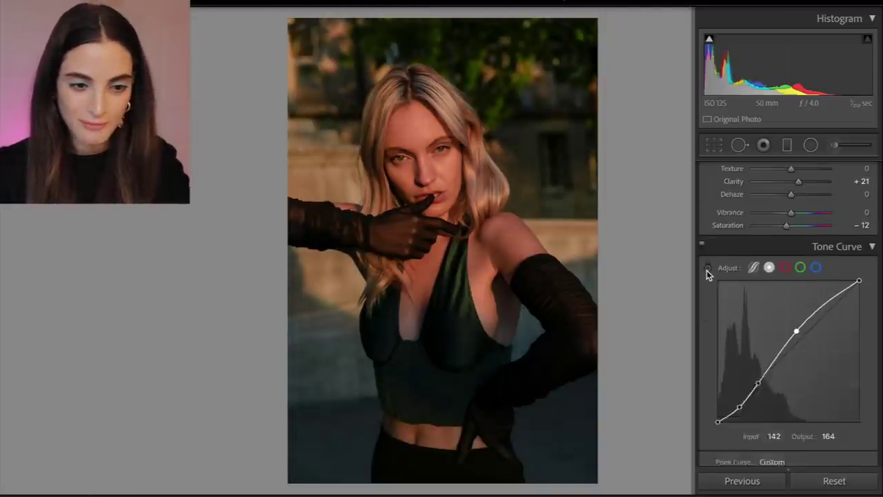
{"action": "scroll", "coordinate": [706, 270], "scroll_direction": "down", "scroll_amount": 7}
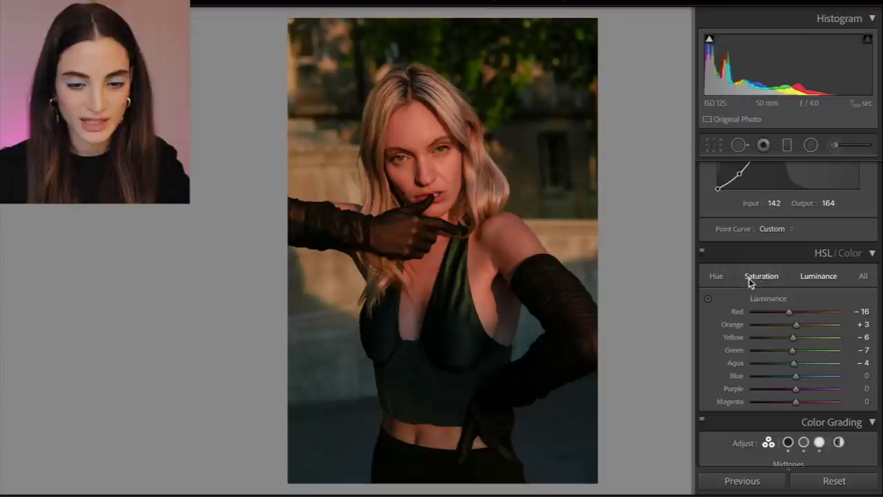
Shift the green hue to +7 in HSL, trying the aqua hue as well
{"action": "left_click", "coordinate": [751, 278]}
{"action": "left_click", "coordinate": [716, 276]}
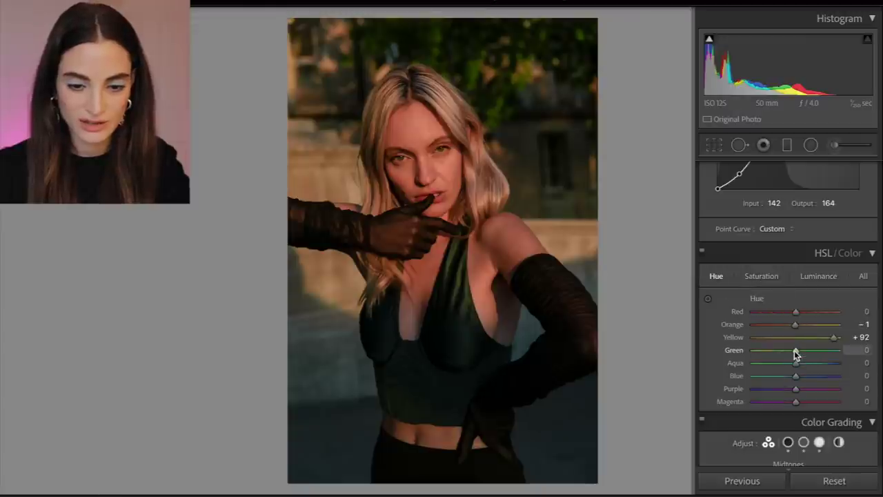
{"action": "left_click_drag", "start_coordinate": [795, 352], "coordinate": [735, 352]}
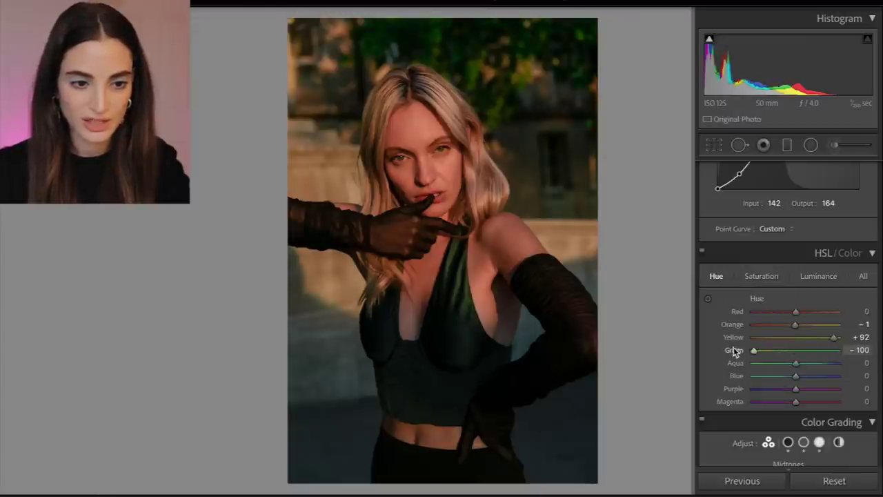
{"action": "left_click", "coordinate": [799, 350]}
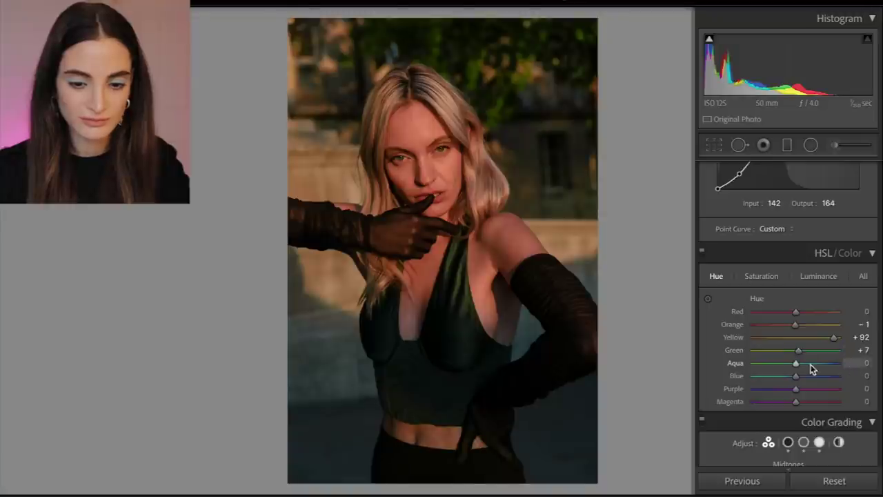
{"action": "mouse_move", "coordinate": [811, 368]}
{"action": "left_mouse_down"}
{"action": "mouse_move", "coordinate": [740, 371]}
{"action": "mouse_move", "coordinate": [799, 368]}
{"action": "left_mouse_up"}
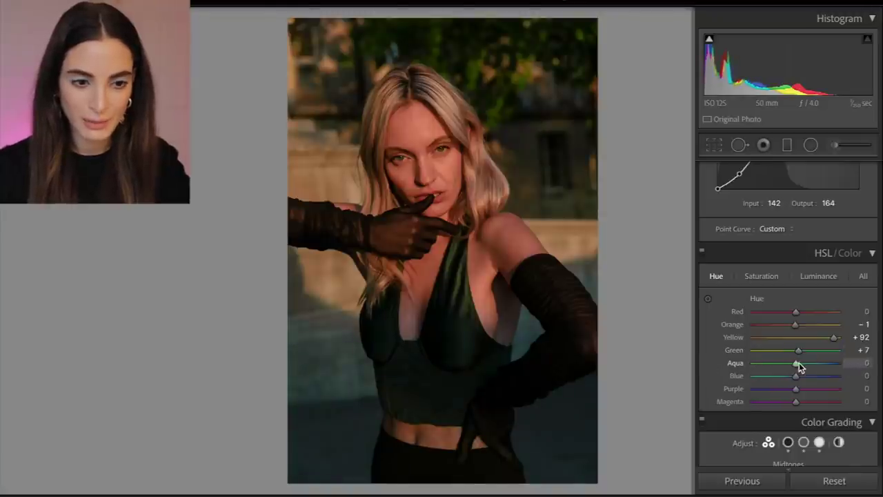
Drop green saturation to about +2 and yellow to about −20, then hide the side panels
{"action": "left_click", "coordinate": [771, 276]}
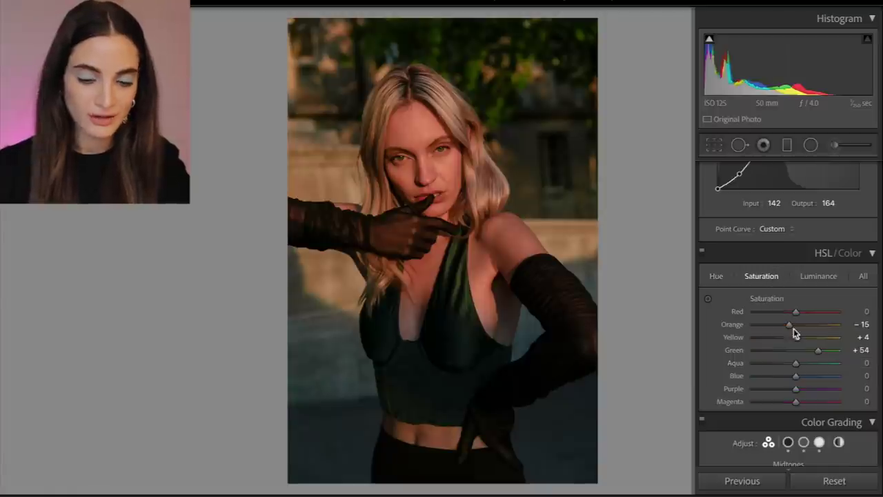
{"action": "left_click_drag", "start_coordinate": [816, 352], "coordinate": [797, 354]}
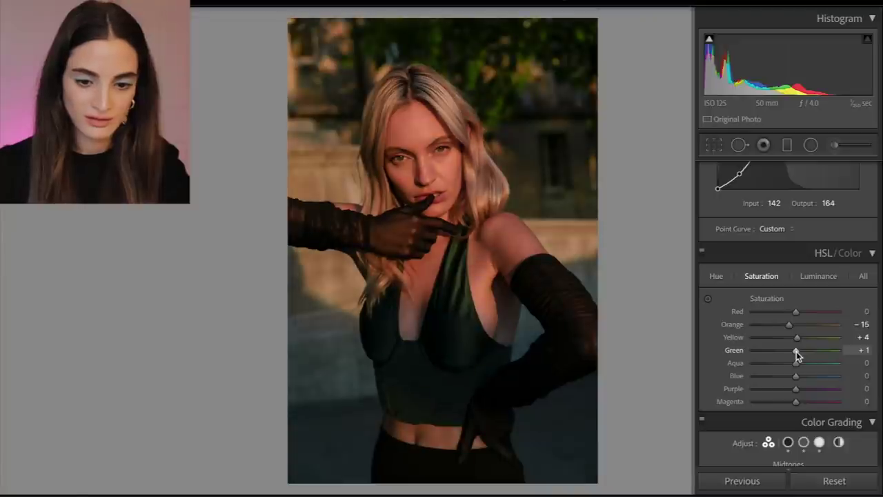
{"action": "mouse_move", "coordinate": [797, 354]}
{"action": "left_mouse_down"}
{"action": "mouse_move", "coordinate": [761, 339]}
{"action": "mouse_move", "coordinate": [801, 339]}
{"action": "mouse_move", "coordinate": [794, 345]}
{"action": "left_mouse_up"}
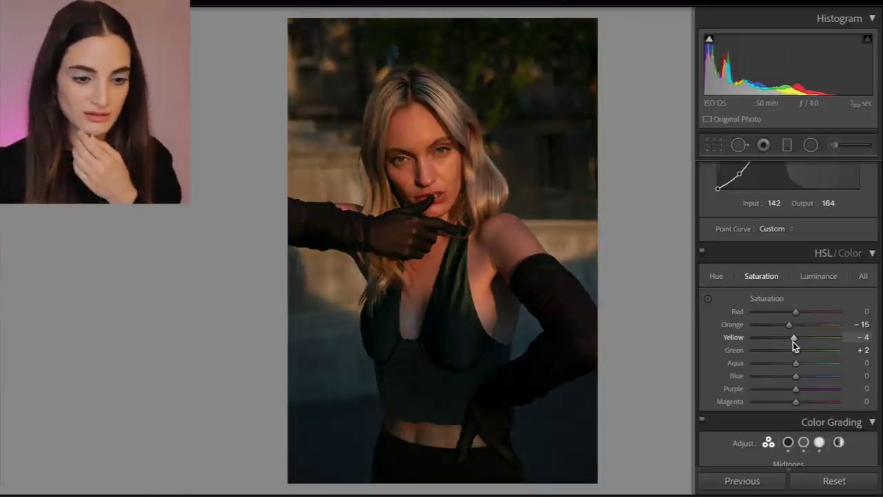
{"action": "left_click_drag", "start_coordinate": [794, 340], "coordinate": [786, 337]}
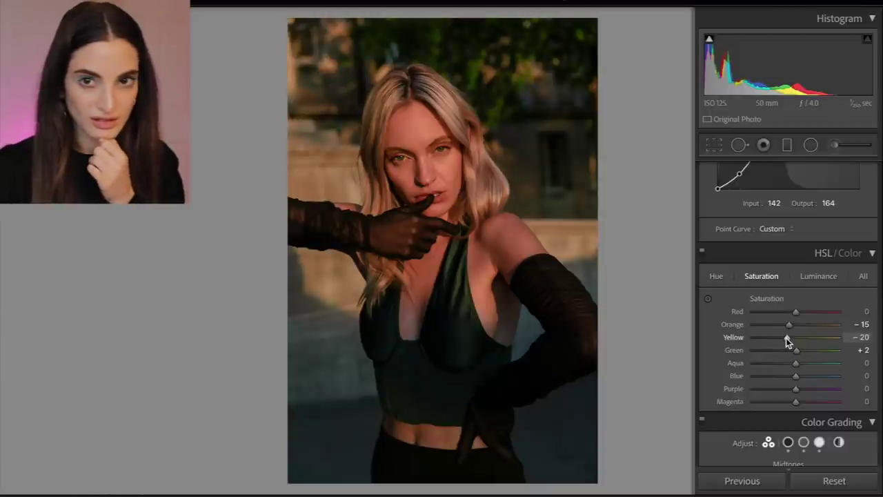
{"action": "key", "text": "Tab"}
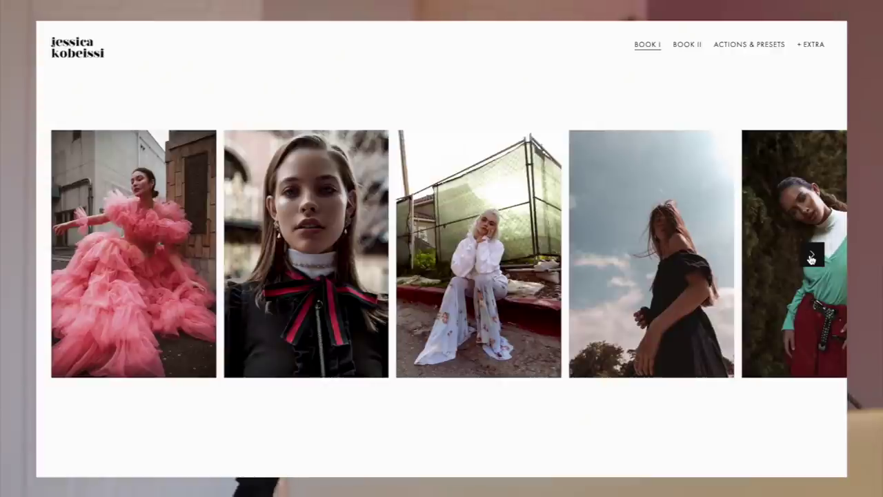
Advance the portfolio gallery two images and view the MENA LR Preset's third example image
{"action": "left_click", "coordinate": [811, 257]}
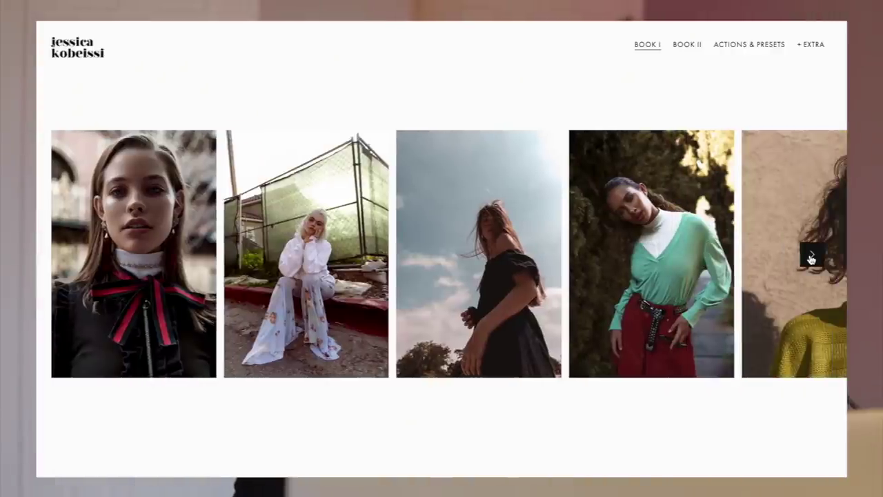
{"action": "left_click", "coordinate": [810, 257]}
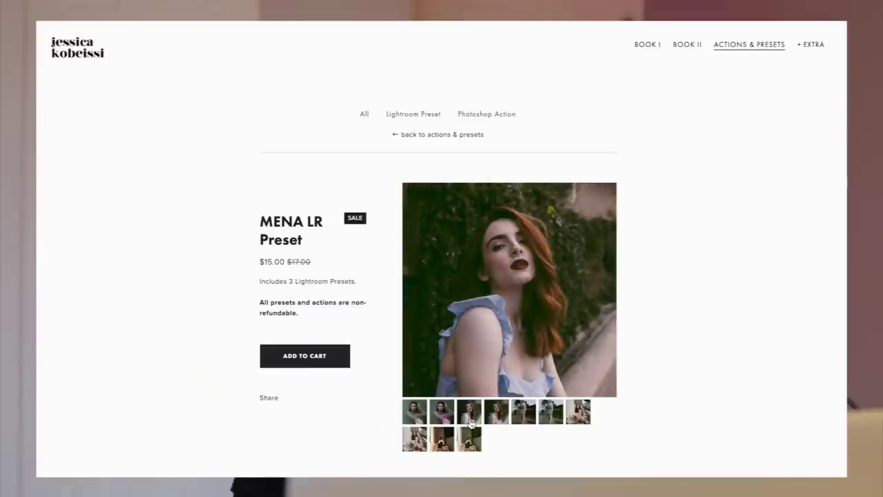
{"action": "left_click", "coordinate": [471, 422]}
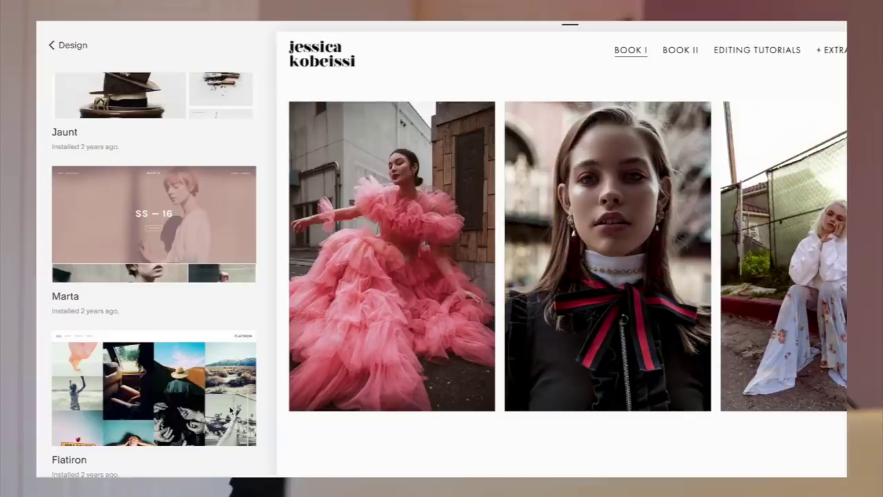
Preview the site with the Wexley template from the design templates list
{"action": "scroll", "coordinate": [232, 410], "scroll_direction": "up", "scroll_amount": 5}
{"action": "mouse_move", "coordinate": [158, 355]}
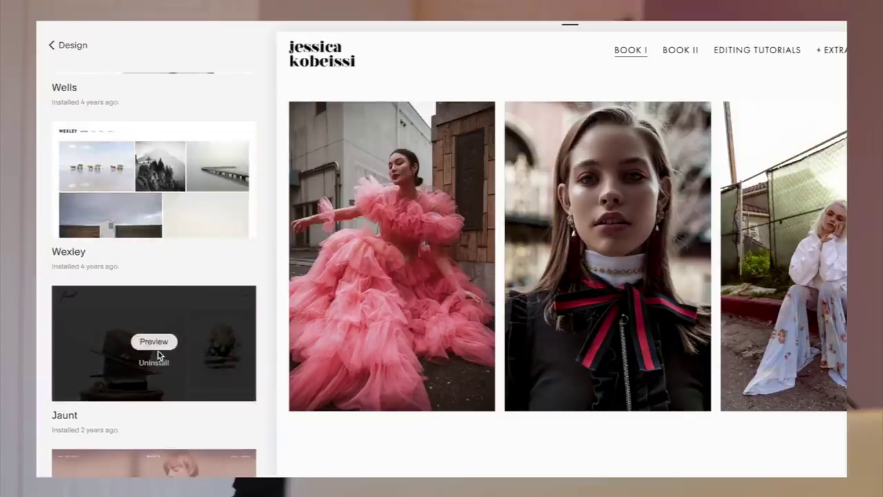
{"action": "scroll", "coordinate": [173, 221], "scroll_direction": "up", "scroll_amount": 2}
{"action": "left_click", "coordinate": [153, 210]}
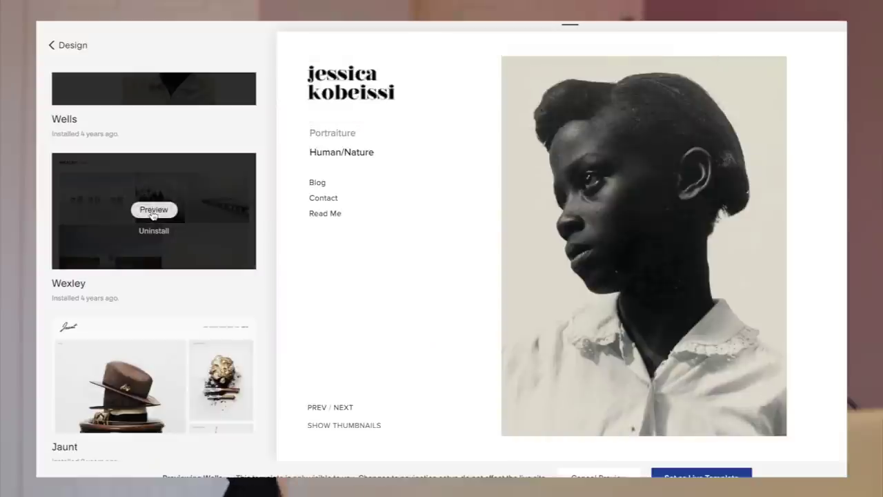
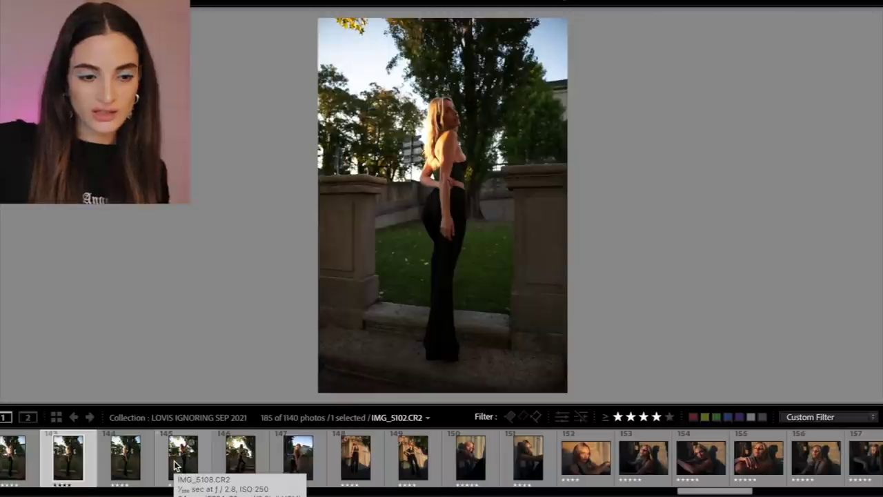
Open IMG_5108.CR2, the woman with raised arms by the stone pillars, from the filmstrip
{"action": "scroll", "coordinate": [131, 469], "scroll_direction": "up", "scroll_amount": 1}
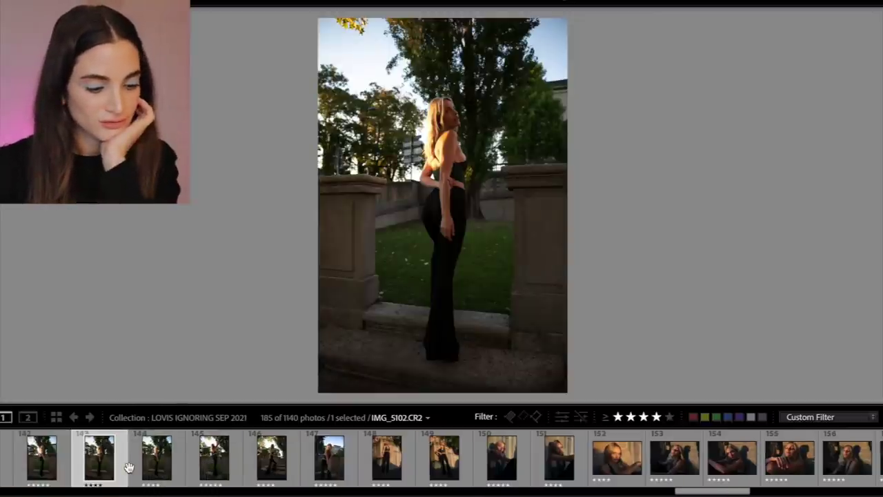
{"action": "left_click", "coordinate": [49, 476]}
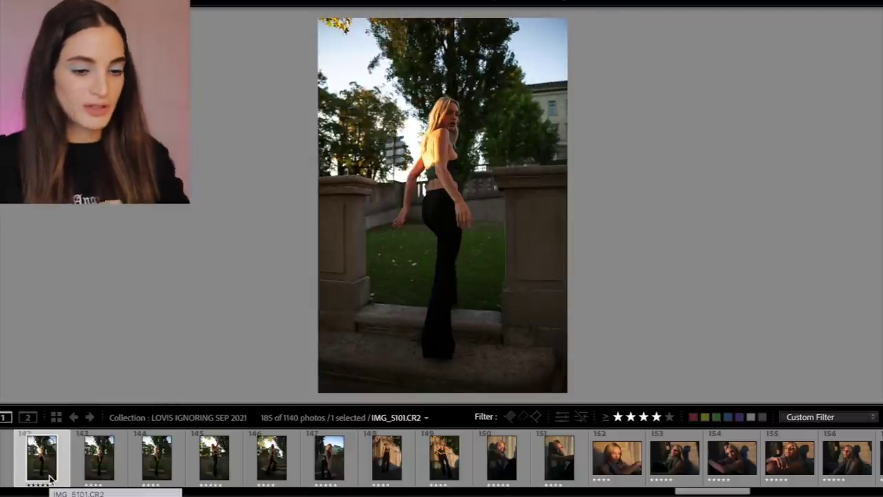
{"action": "scroll", "coordinate": [95, 479], "scroll_direction": "up", "scroll_amount": 1}
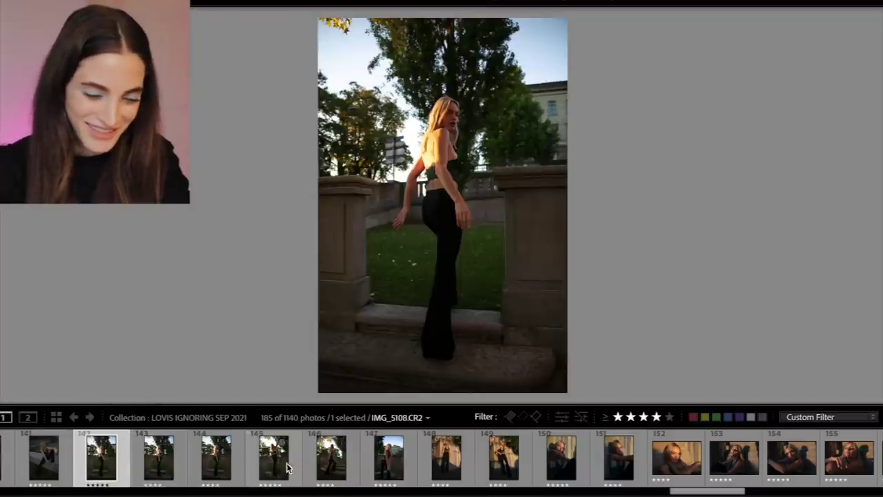
{"action": "left_click", "coordinate": [319, 474]}
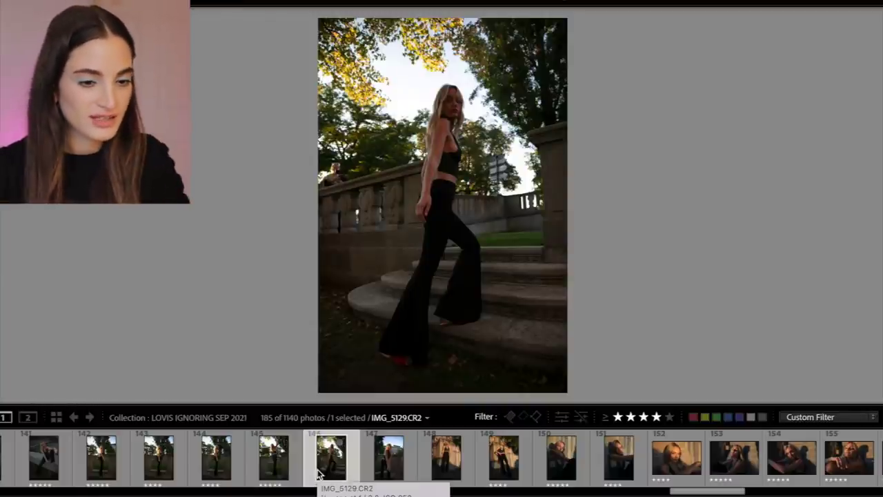
{"action": "left_click", "coordinate": [266, 474]}
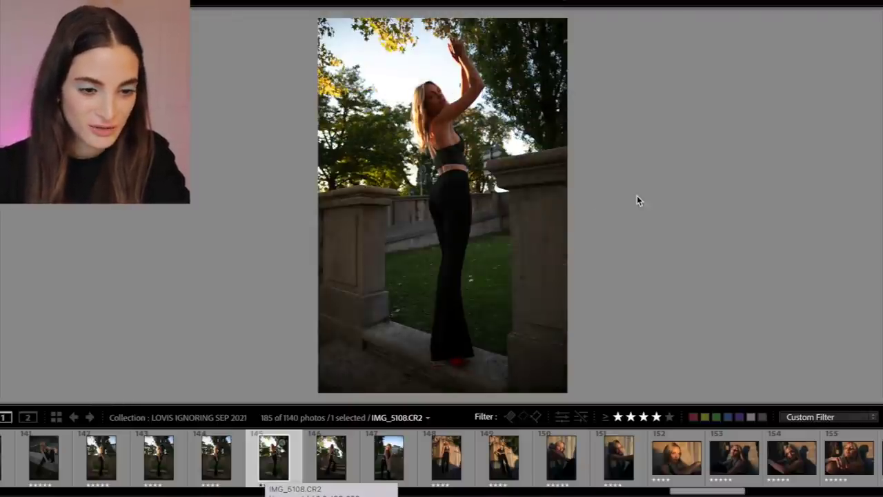
Hide the filmstrip and set Shadows +46, Highlights -52, Whites -44, Contrast -55, Clarity +31
{"action": "mouse_move", "coordinate": [871, 187]}
{"action": "scroll", "coordinate": [800, 304], "scroll_direction": "up", "scroll_amount": 1}
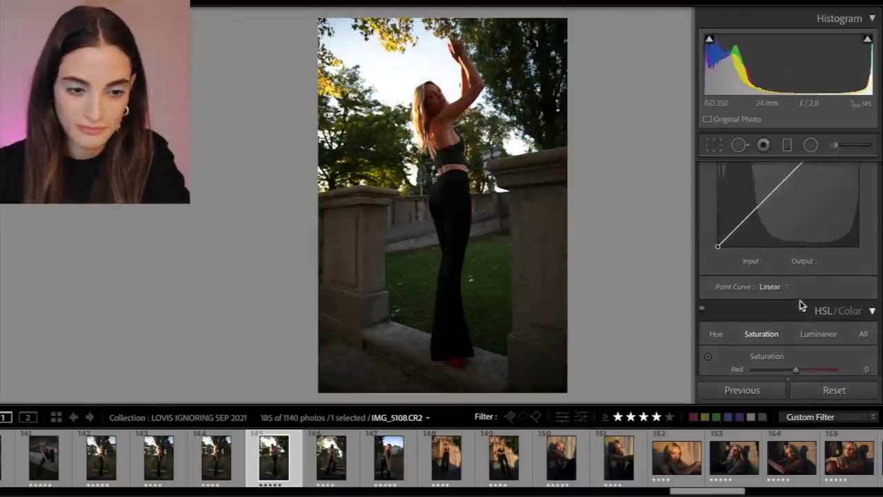
{"action": "scroll", "coordinate": [800, 306], "scroll_direction": "up", "scroll_amount": 2}
{"action": "key", "text": "F6"}
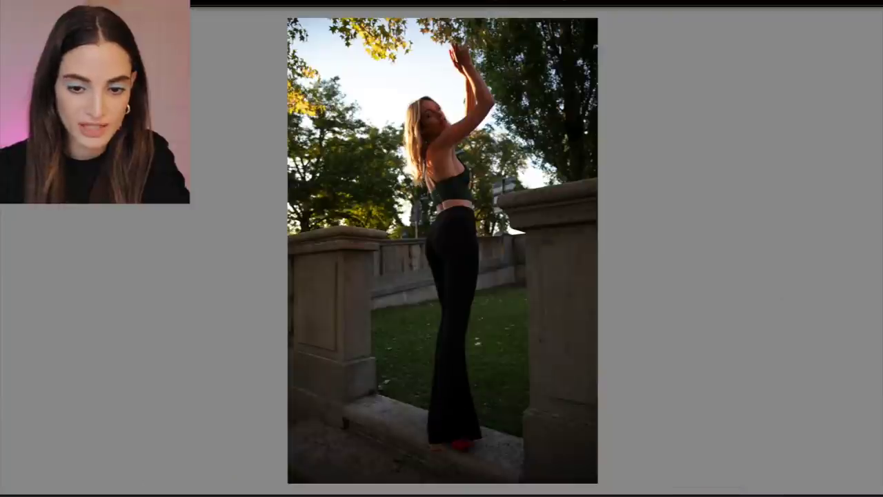
{"action": "mouse_move", "coordinate": [880, 343]}
{"action": "scroll", "coordinate": [780, 342], "scroll_direction": "up", "scroll_amount": 5}
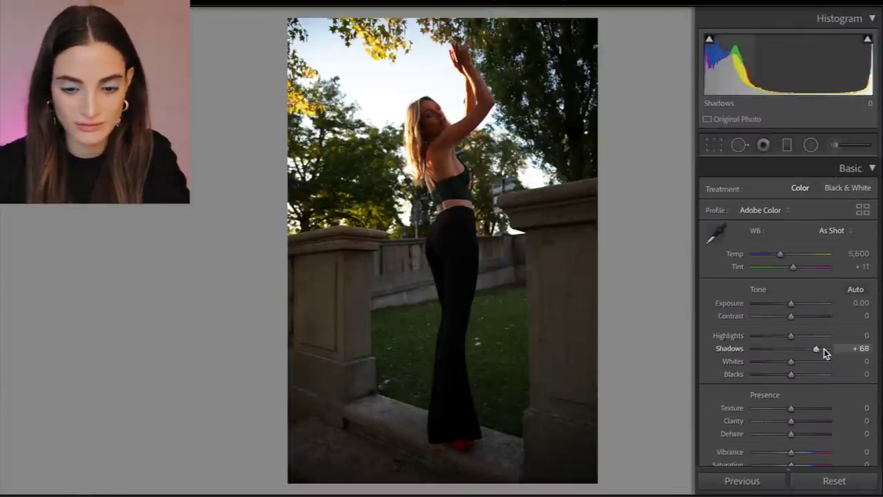
{"action": "left_click_drag", "start_coordinate": [824, 348], "coordinate": [803, 376]}
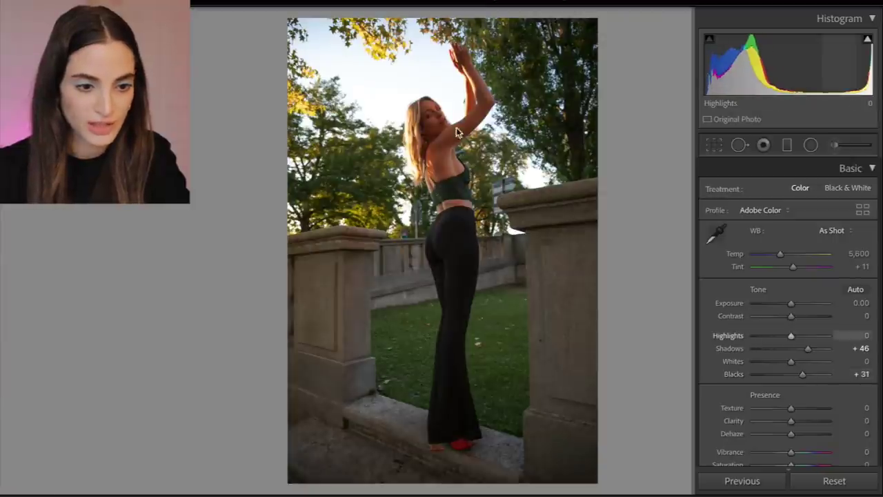
{"action": "left_click_drag", "start_coordinate": [764, 336], "coordinate": [772, 337]}
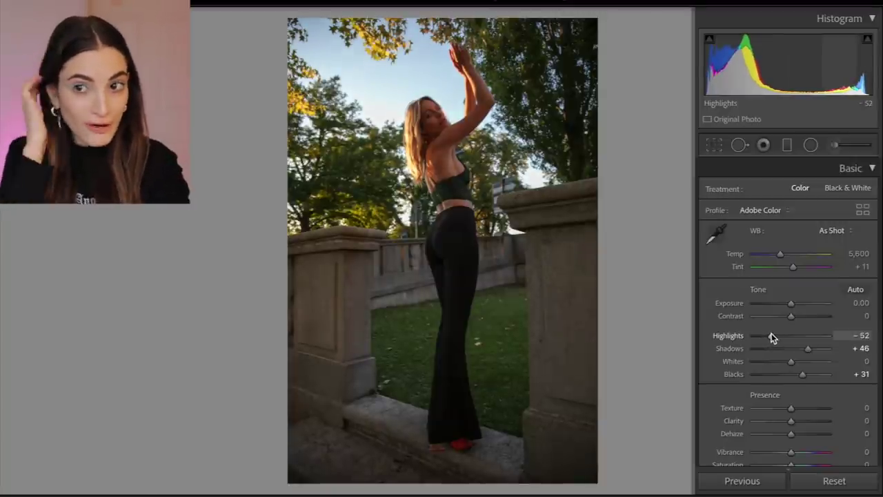
{"action": "left_click_drag", "start_coordinate": [773, 337], "coordinate": [776, 363]}
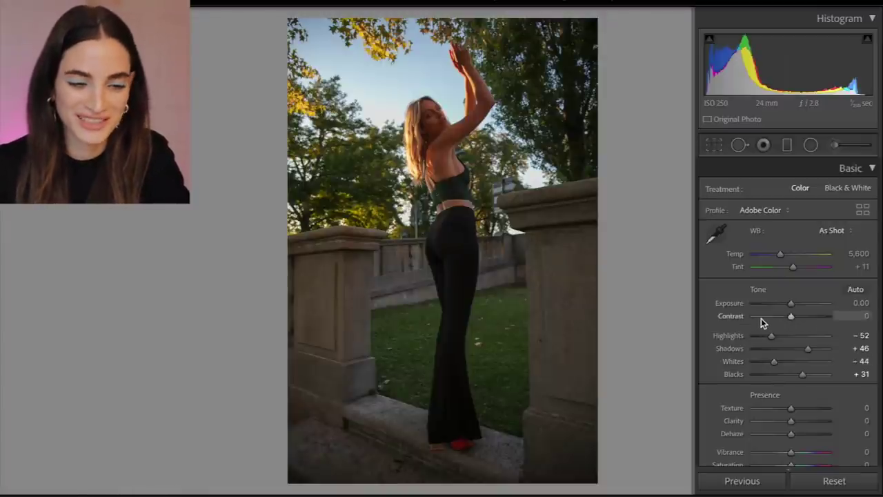
{"action": "left_click_drag", "start_coordinate": [790, 316], "coordinate": [771, 319]}
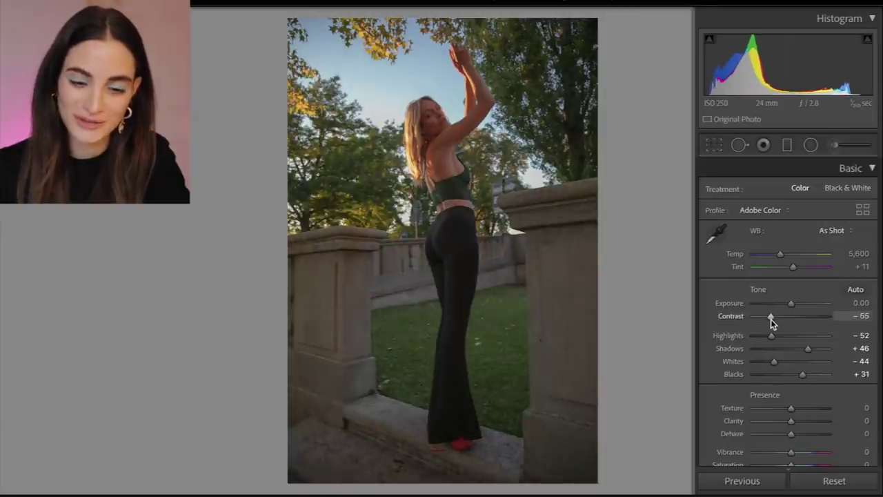
{"action": "scroll", "coordinate": [771, 319], "scroll_direction": "down", "scroll_amount": 2}
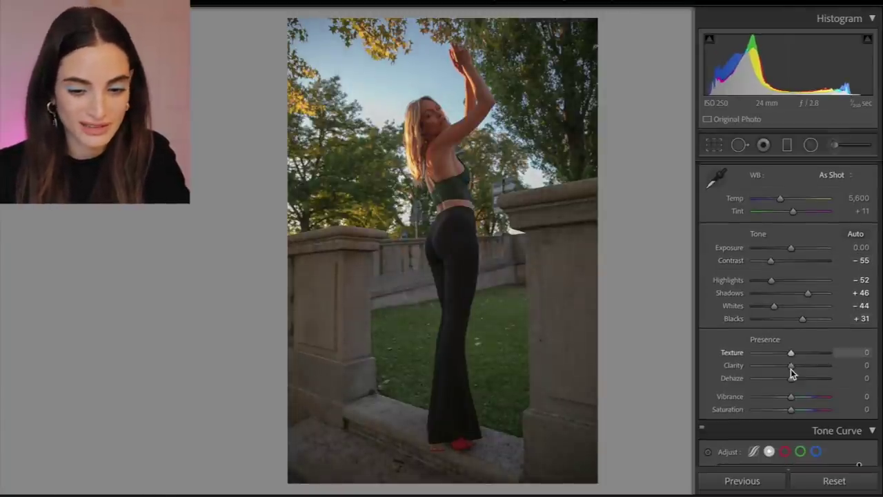
{"action": "left_click_drag", "start_coordinate": [791, 368], "coordinate": [804, 371]}
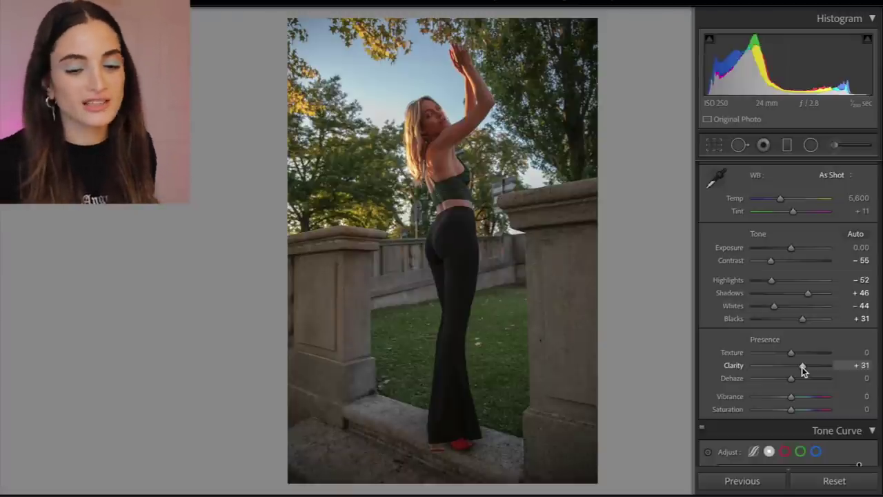
Add shadow and upper-tone points to the red and green tone curve channels
{"action": "scroll", "coordinate": [802, 369], "scroll_direction": "down", "scroll_amount": 6}
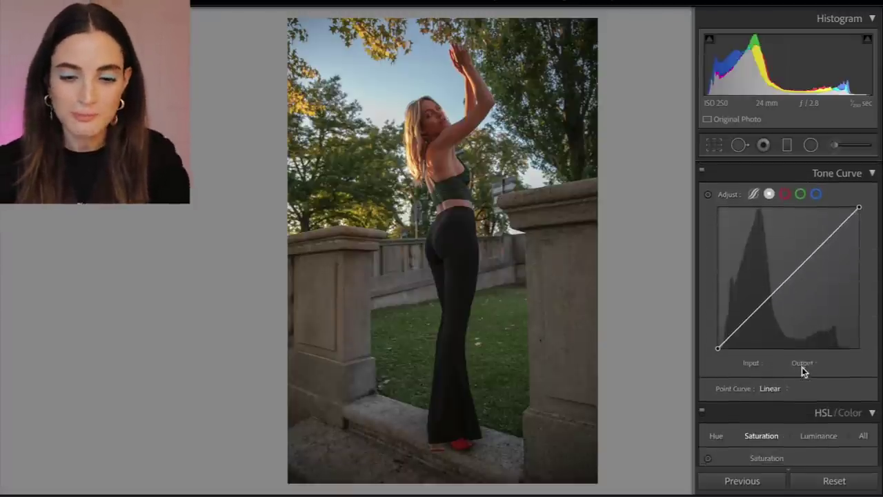
{"action": "left_click", "coordinate": [786, 195]}
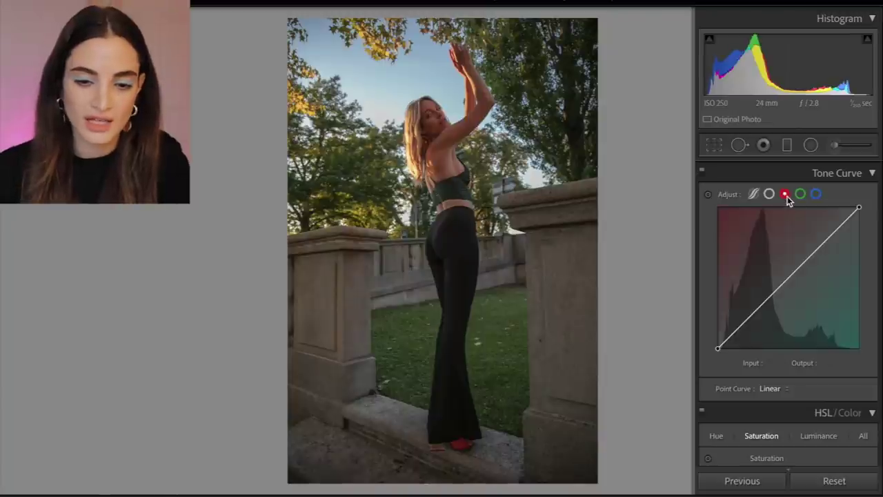
{"action": "left_click", "coordinate": [755, 312]}
{"action": "left_click_drag", "start_coordinate": [757, 311], "coordinate": [758, 314]}
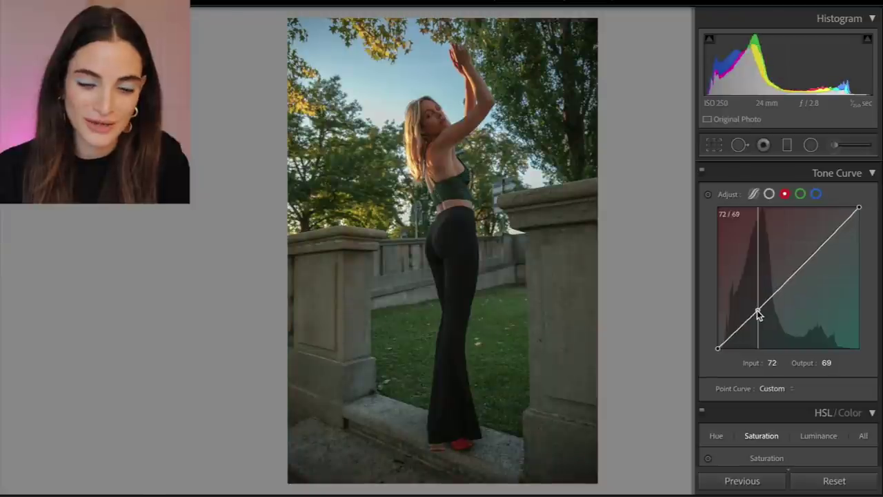
{"action": "left_click_drag", "start_coordinate": [812, 258], "coordinate": [807, 256]}
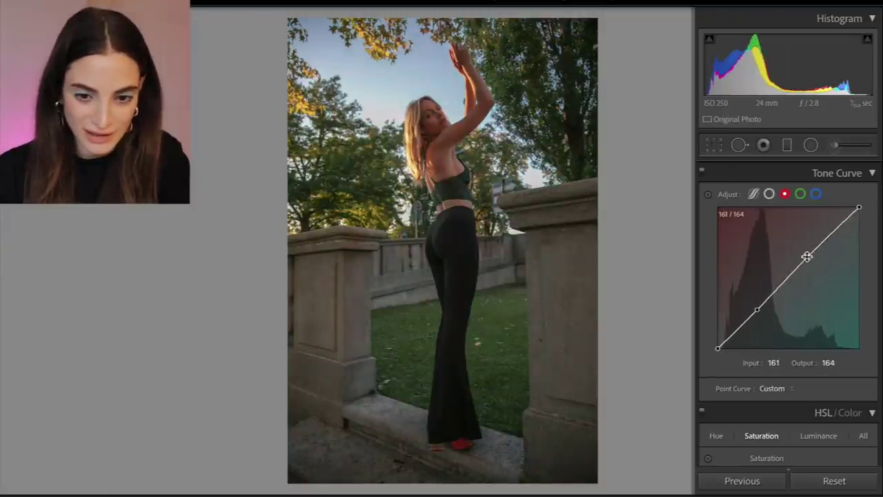
{"action": "left_click", "coordinate": [800, 194]}
{"action": "mouse_move", "coordinate": [759, 312]}
{"action": "left_mouse_down"}
{"action": "mouse_move", "coordinate": [757, 301]}
{"action": "mouse_move", "coordinate": [761, 307]}
{"action": "left_mouse_up"}
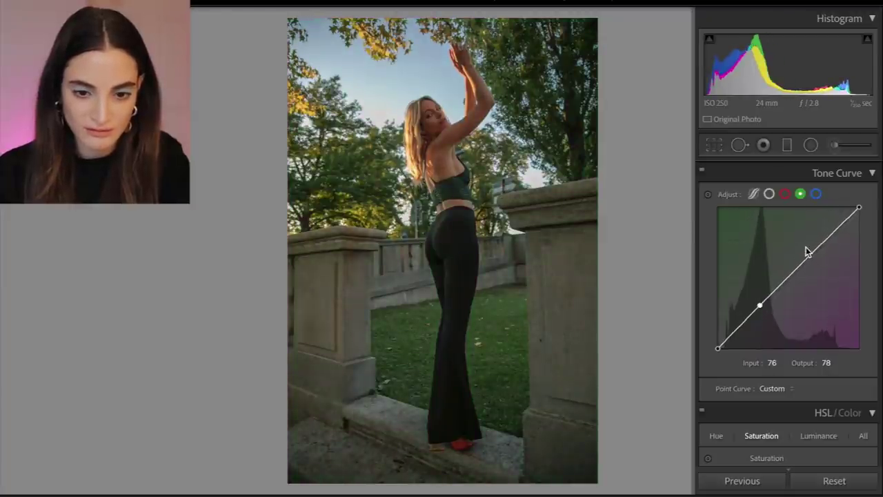
{"action": "left_click_drag", "start_coordinate": [809, 256], "coordinate": [813, 259]}
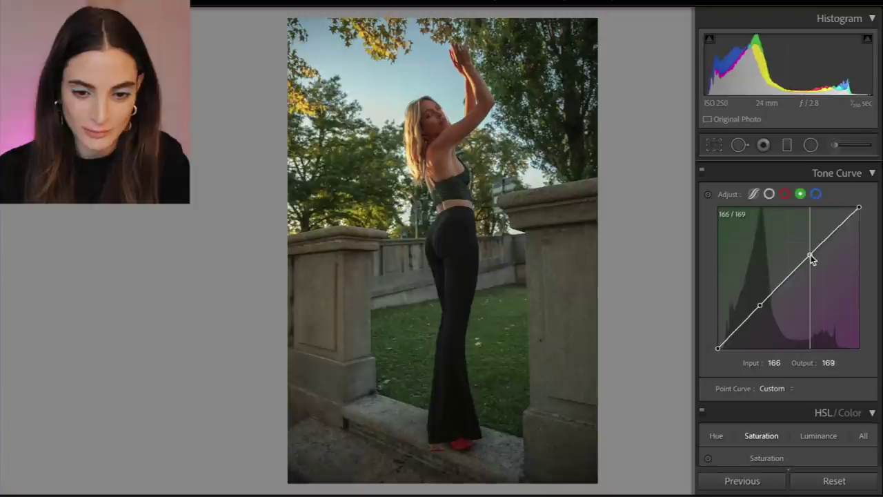
Lower the blue curve's shadow point to 61→57 and settle the green upper point at 160/164
{"action": "left_click", "coordinate": [816, 194]}
{"action": "left_click_drag", "start_coordinate": [751, 322], "coordinate": [751, 322]}
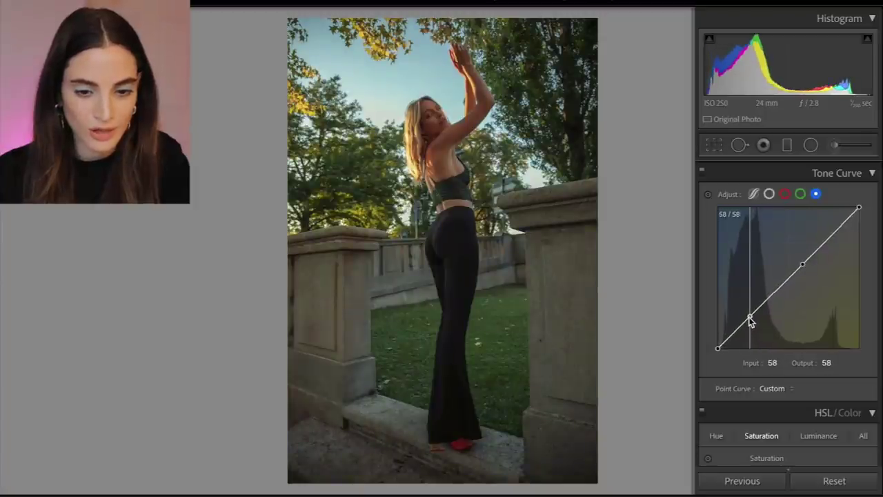
{"action": "mouse_move", "coordinate": [803, 265]}
{"action": "left_mouse_down"}
{"action": "mouse_move", "coordinate": [806, 271]}
{"action": "mouse_move", "coordinate": [801, 264]}
{"action": "left_mouse_up"}
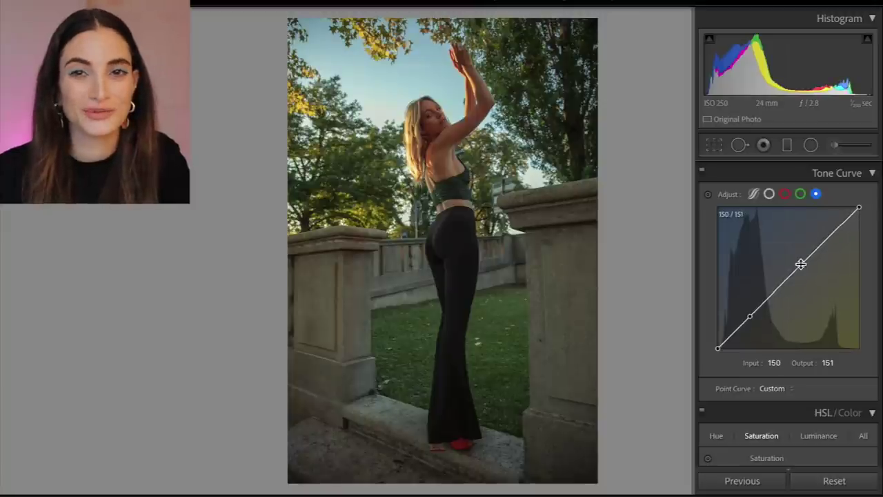
{"action": "left_click_drag", "start_coordinate": [750, 316], "coordinate": [752, 320]}
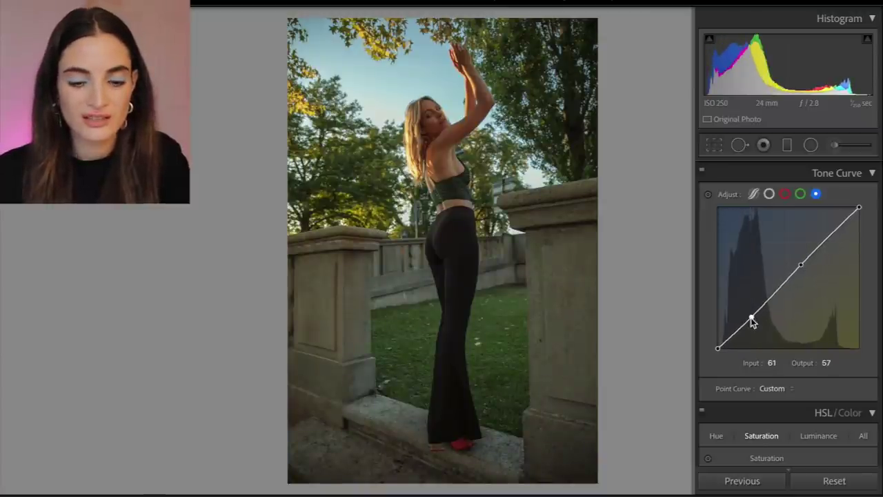
{"action": "left_click", "coordinate": [752, 321]}
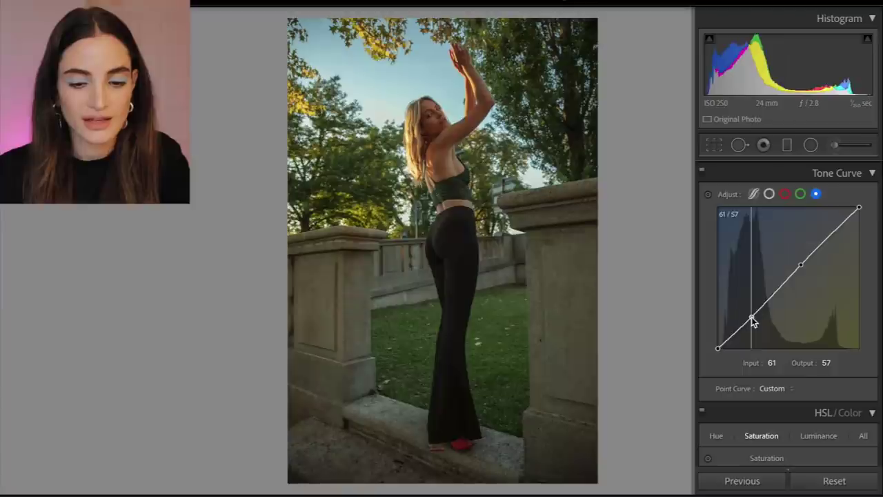
{"action": "left_click", "coordinate": [800, 195]}
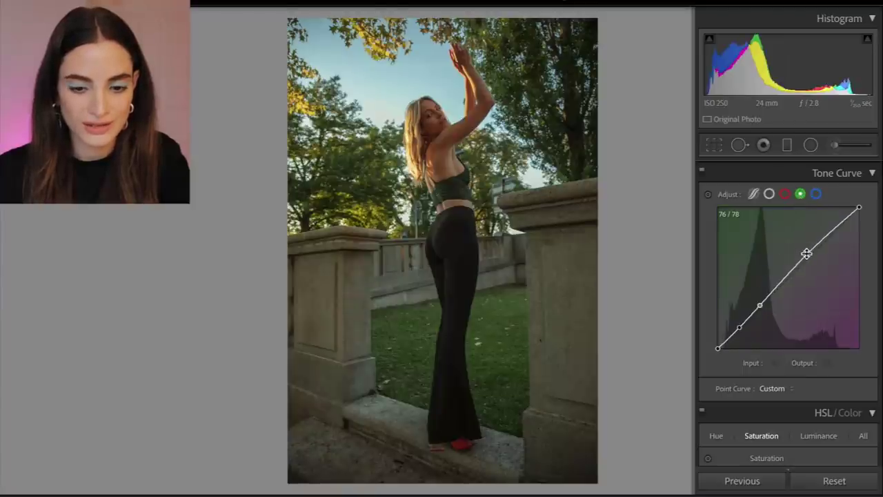
{"action": "left_click_drag", "start_coordinate": [808, 256], "coordinate": [808, 261]}
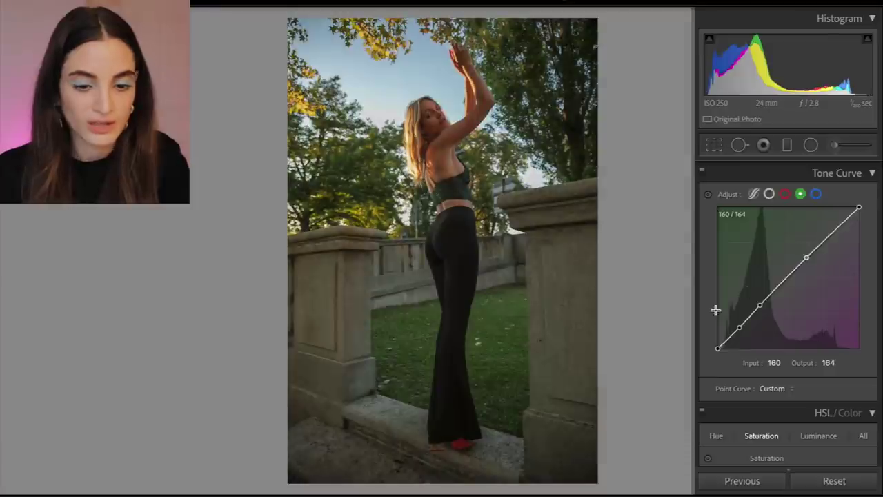
Color grade the highlights to hue 55, saturation 50 and raise their luminance
{"action": "scroll", "coordinate": [712, 334], "scroll_direction": "down", "scroll_amount": 3}
{"action": "scroll", "coordinate": [712, 334], "scroll_direction": "down", "scroll_amount": 6}
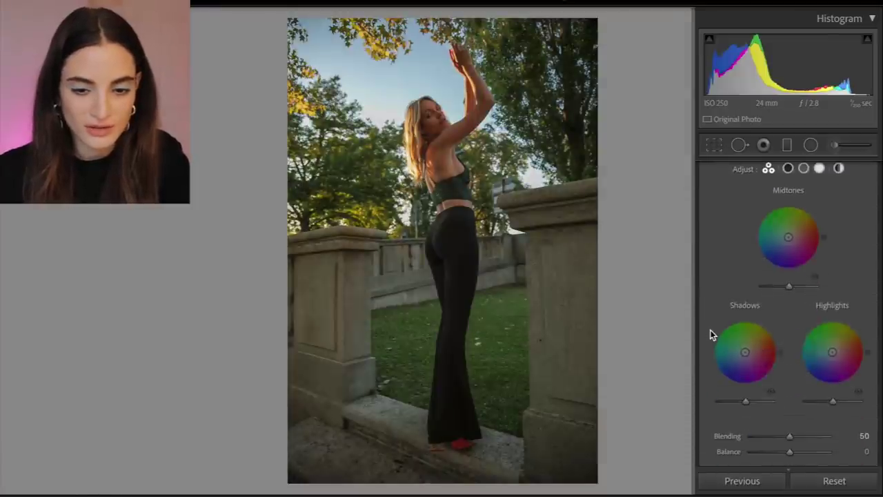
{"action": "scroll", "coordinate": [712, 334], "scroll_direction": "down", "scroll_amount": 1}
{"action": "scroll", "coordinate": [711, 332], "scroll_direction": "up", "scroll_amount": 5}
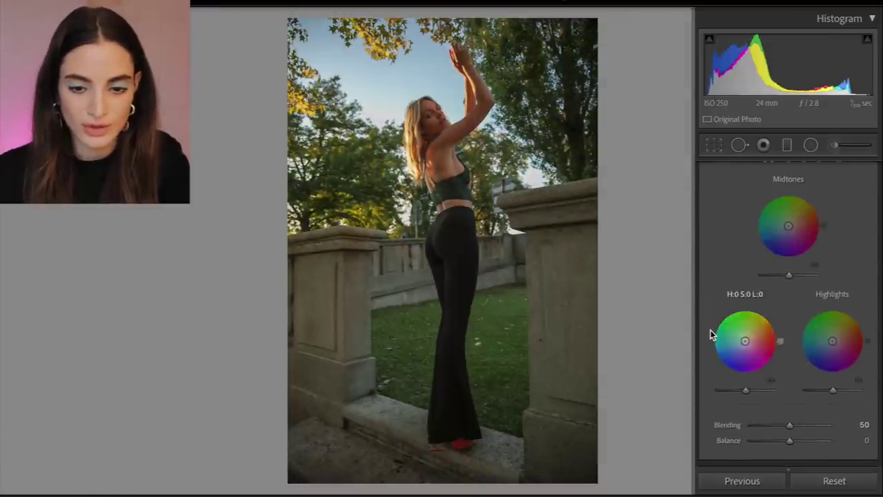
{"action": "left_click_drag", "start_coordinate": [834, 339], "coordinate": [840, 331]}
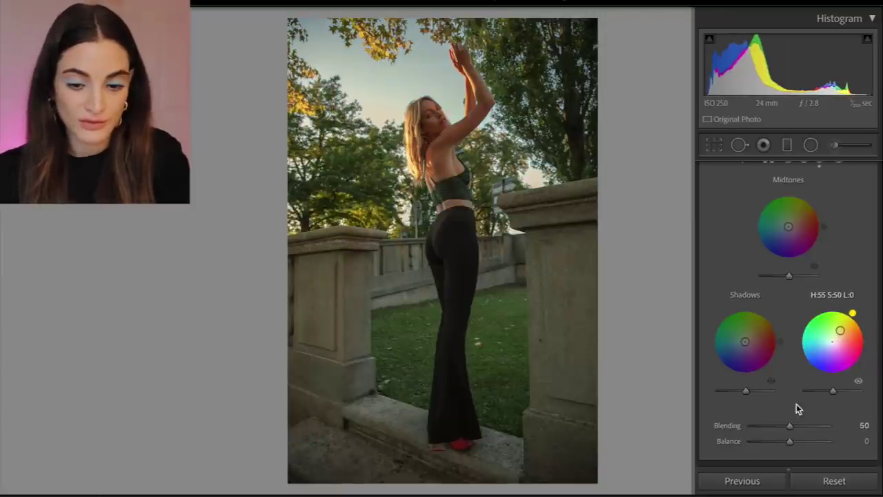
{"action": "mouse_move", "coordinate": [848, 394]}
{"action": "left_mouse_down"}
{"action": "mouse_move", "coordinate": [862, 394]}
{"action": "mouse_move", "coordinate": [788, 392]}
{"action": "mouse_move", "coordinate": [845, 392]}
{"action": "left_mouse_up"}
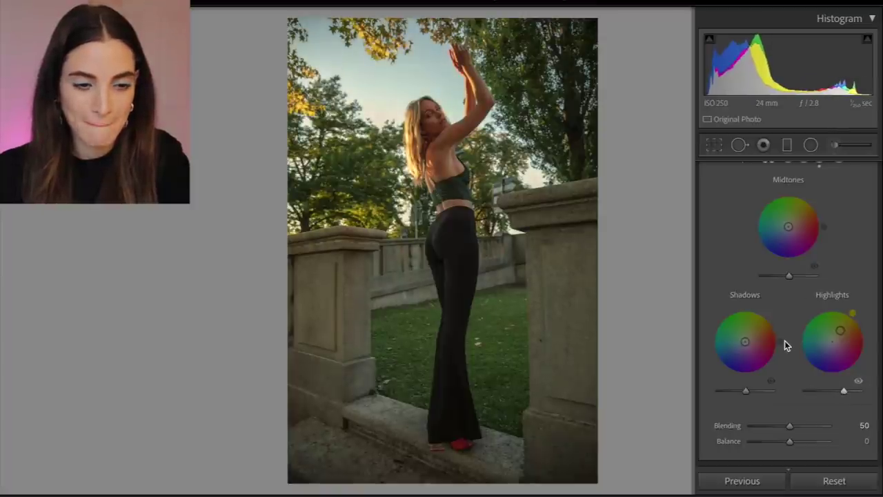
{"action": "scroll", "coordinate": [785, 341], "scroll_direction": "down", "scroll_amount": 10}
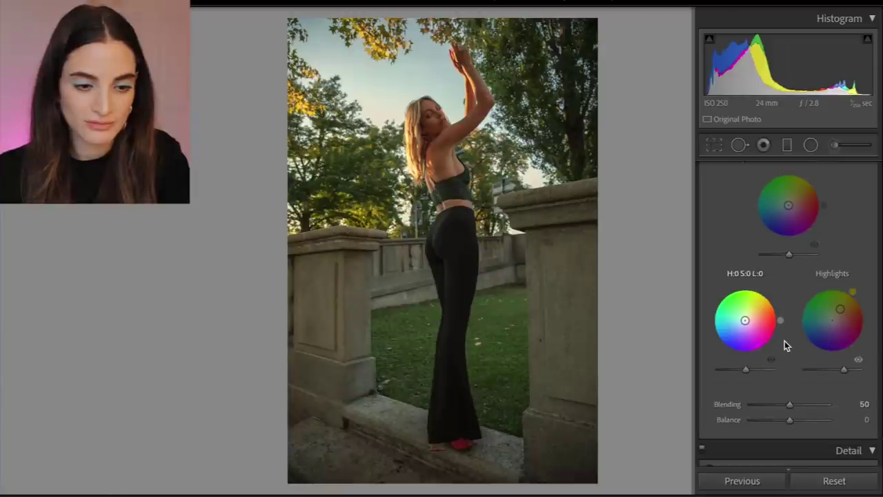
{"action": "scroll", "coordinate": [723, 377], "scroll_direction": "down", "scroll_amount": 5}
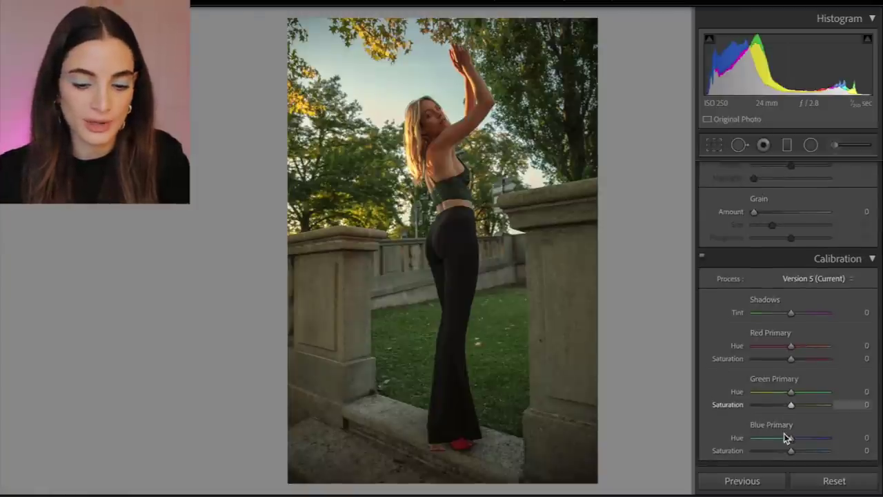
Set Calibration primary hues to Blue -26, Red -34 and Green -100
{"action": "mouse_move", "coordinate": [785, 443]}
{"action": "left_mouse_down"}
{"action": "mouse_move", "coordinate": [766, 442]}
{"action": "mouse_move", "coordinate": [783, 442]}
{"action": "left_mouse_up"}
{"action": "mouse_move", "coordinate": [776, 391]}
{"action": "left_mouse_down"}
{"action": "mouse_move", "coordinate": [802, 392]}
{"action": "mouse_move", "coordinate": [760, 391]}
{"action": "mouse_move", "coordinate": [821, 393]}
{"action": "mouse_move", "coordinate": [766, 394]}
{"action": "mouse_move", "coordinate": [812, 395]}
{"action": "mouse_move", "coordinate": [767, 394]}
{"action": "mouse_move", "coordinate": [801, 397]}
{"action": "mouse_move", "coordinate": [791, 395]}
{"action": "left_mouse_up"}
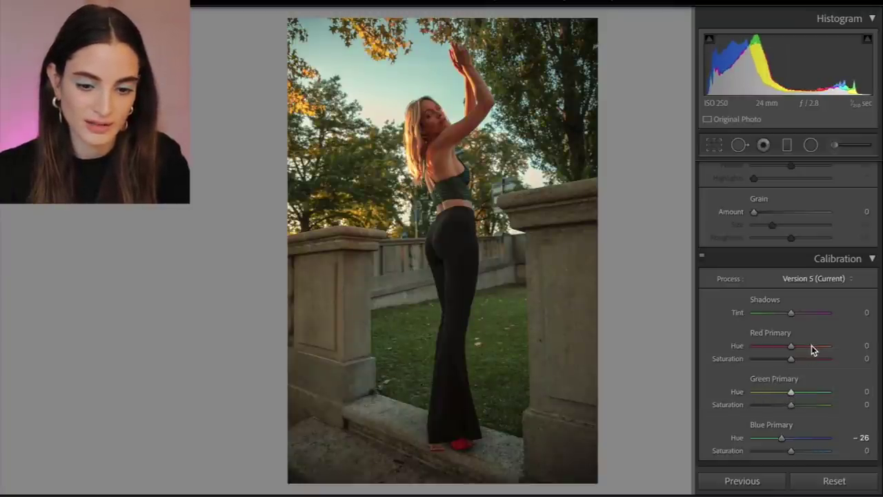
{"action": "left_click_drag", "start_coordinate": [810, 351], "coordinate": [778, 351]}
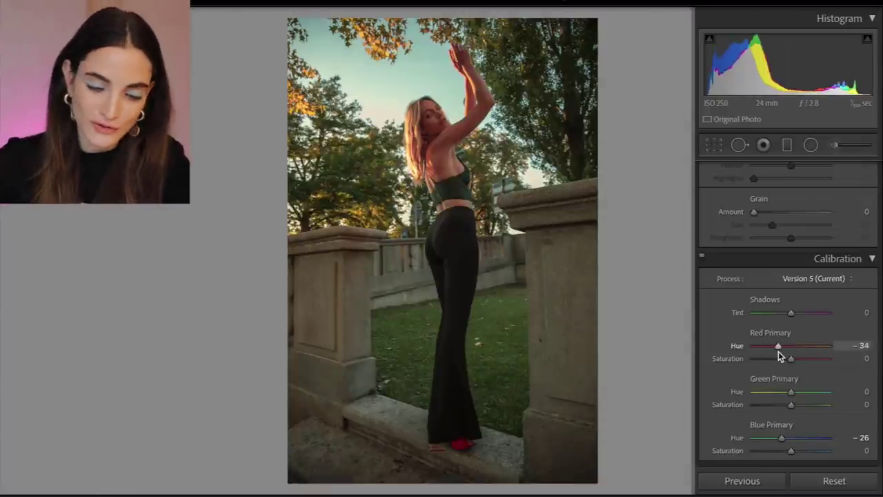
{"action": "left_click", "coordinate": [778, 393]}
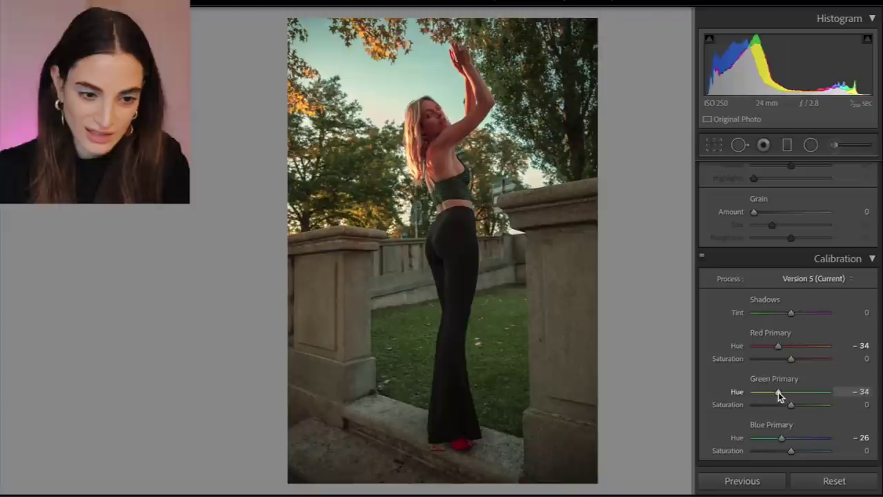
{"action": "left_click_drag", "start_coordinate": [779, 392], "coordinate": [751, 395]}
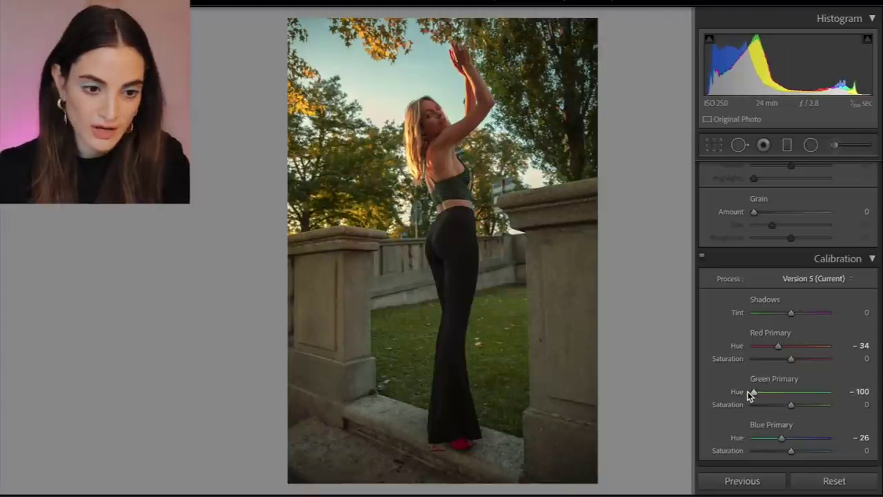
Lower the Basic panel's global Saturation to -12
{"action": "scroll", "coordinate": [791, 374], "scroll_direction": "up", "scroll_amount": 10}
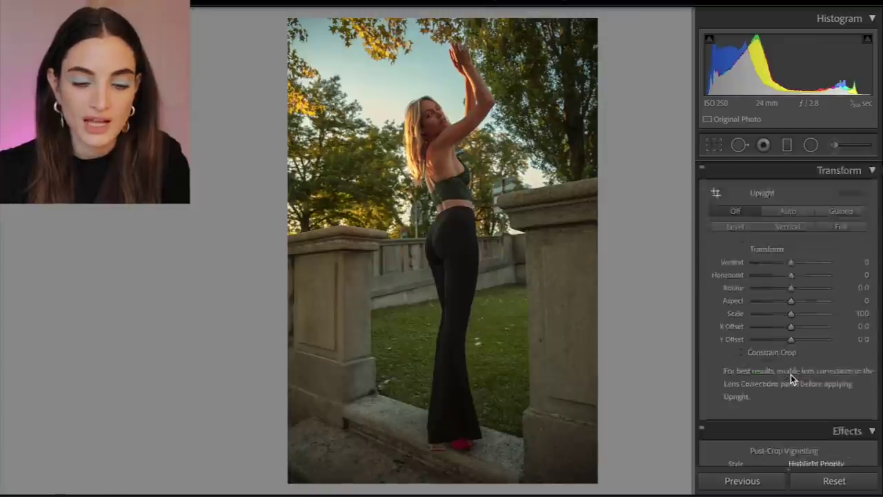
{"action": "scroll", "coordinate": [790, 374], "scroll_direction": "up", "scroll_amount": 8}
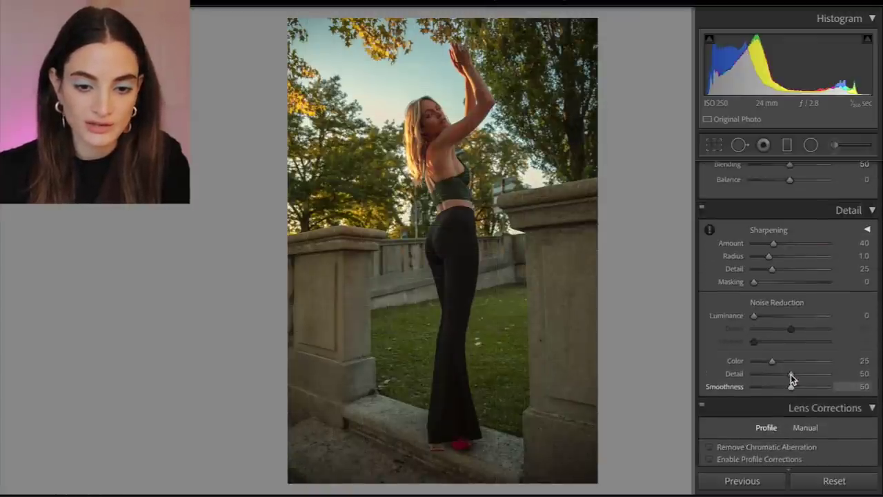
{"action": "scroll", "coordinate": [791, 374], "scroll_direction": "up", "scroll_amount": 6}
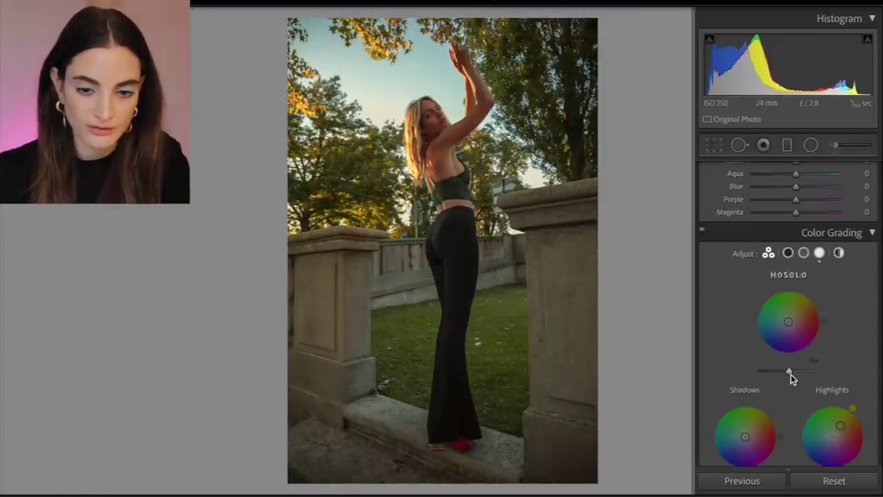
{"action": "scroll", "coordinate": [791, 374], "scroll_direction": "up", "scroll_amount": 8}
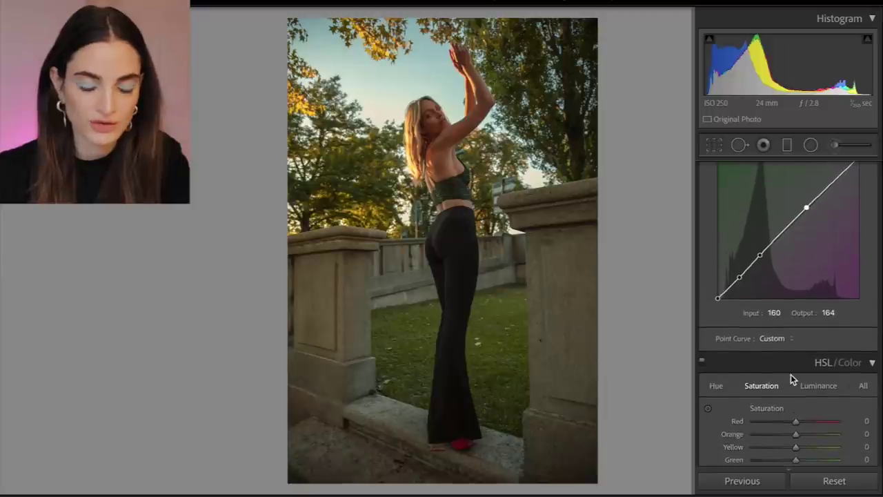
{"action": "scroll", "coordinate": [791, 374], "scroll_direction": "up", "scroll_amount": 1}
{"action": "left_click_drag", "start_coordinate": [793, 255], "coordinate": [789, 256]}
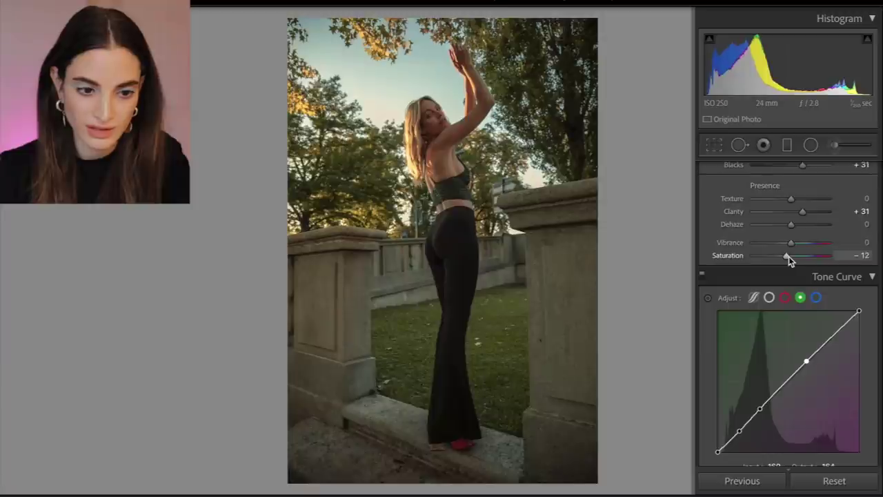
Add low and upper points to the RGB tone curve, raising the lower one to lift shadows
{"action": "left_click", "coordinate": [768, 298]}
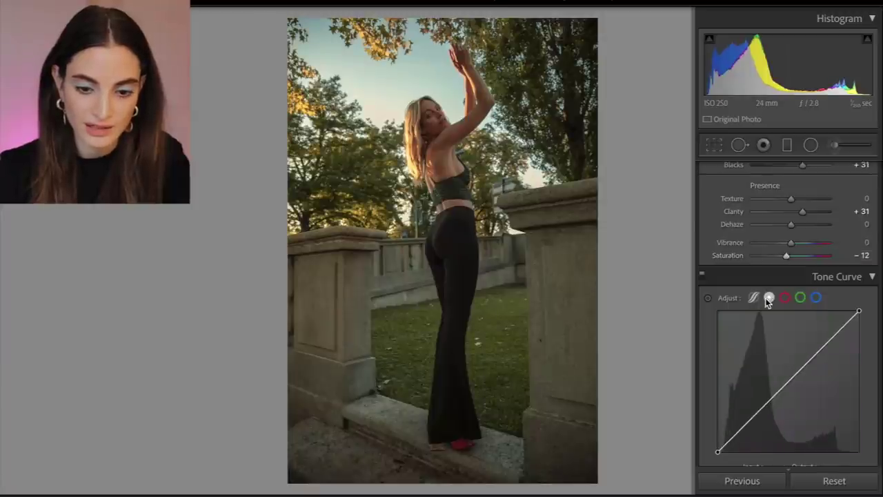
{"action": "left_click_drag", "start_coordinate": [752, 422], "coordinate": [751, 416]}
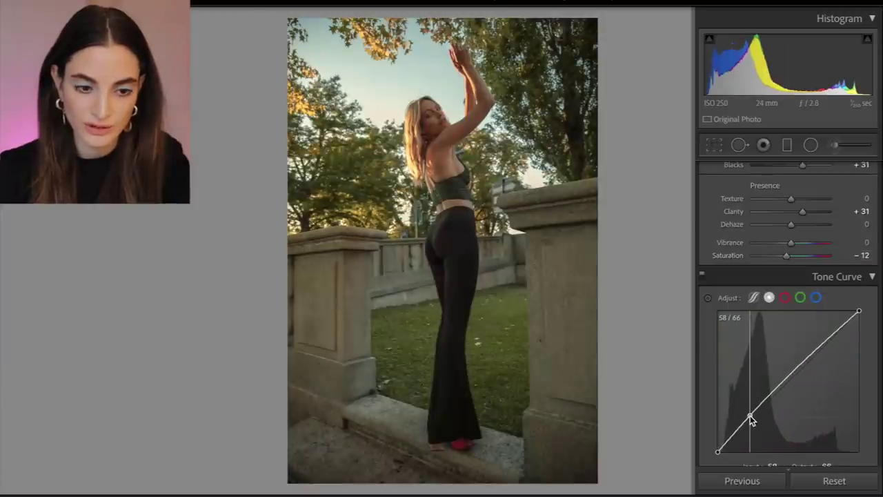
{"action": "left_click_drag", "start_coordinate": [800, 360], "coordinate": [801, 358]}
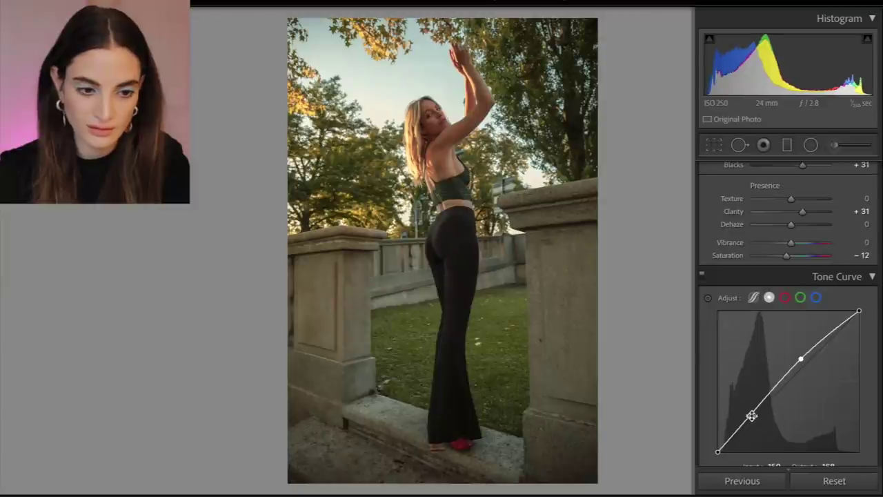
{"action": "left_click_drag", "start_coordinate": [752, 416], "coordinate": [755, 414]}
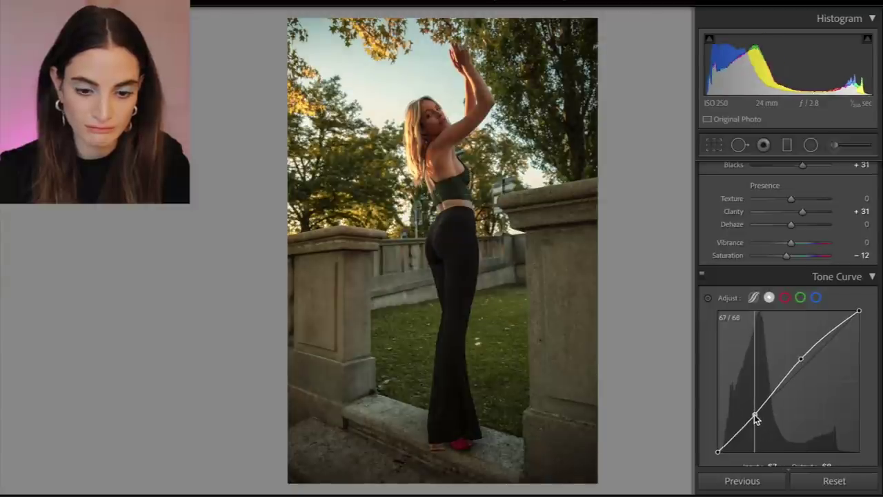
{"action": "left_click", "coordinate": [736, 432]}
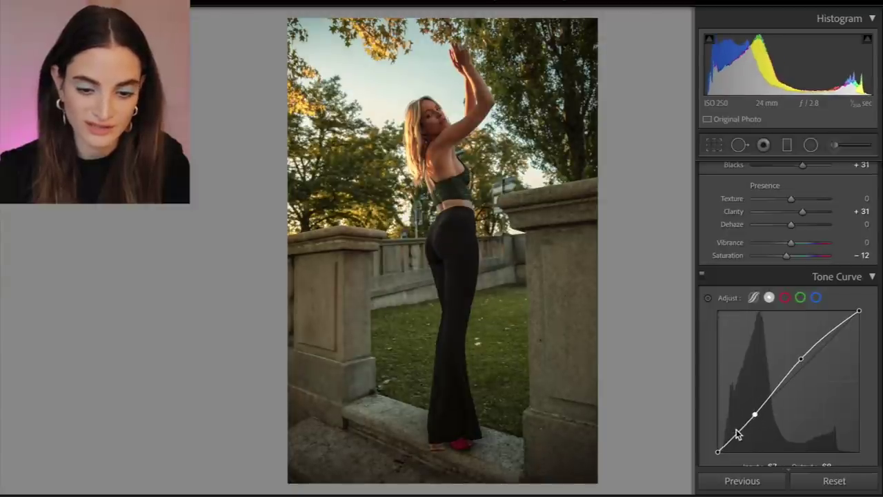
{"action": "left_click_drag", "start_coordinate": [755, 415], "coordinate": [753, 411]}
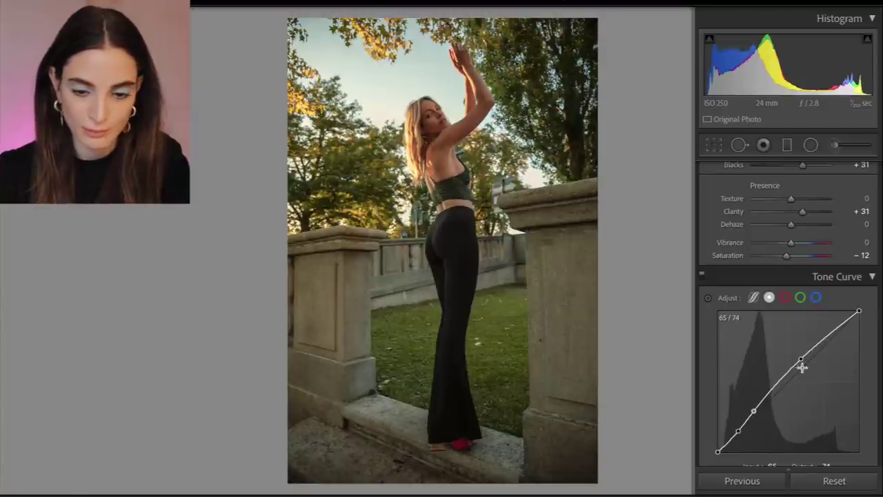
{"action": "scroll", "coordinate": [801, 357], "scroll_direction": "up", "scroll_amount": 2}
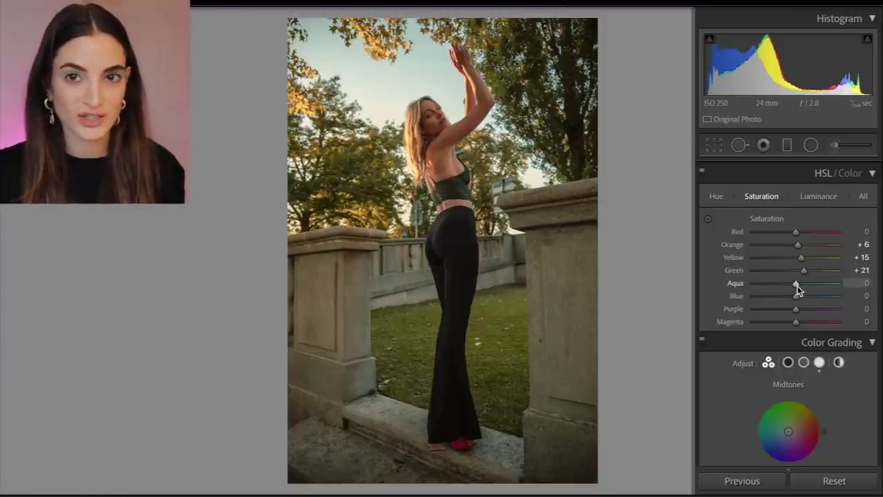
Set HSL saturation to Orange +15 and Red -1
{"action": "left_click", "coordinate": [715, 196]}
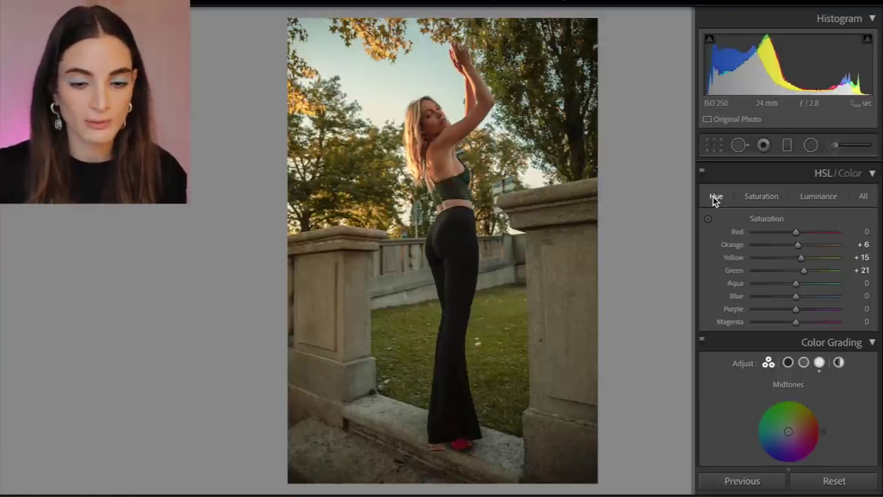
{"action": "left_click", "coordinate": [761, 197]}
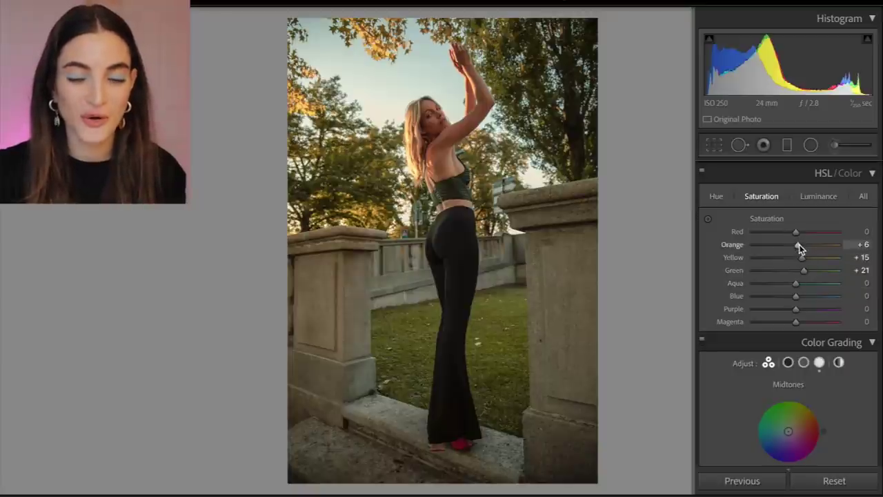
{"action": "left_click_drag", "start_coordinate": [799, 246], "coordinate": [804, 248]}
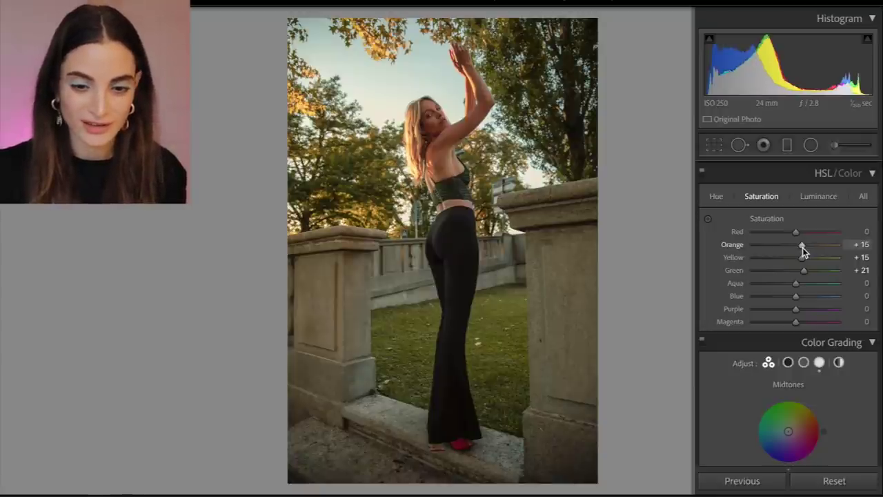
{"action": "mouse_move", "coordinate": [798, 233]}
{"action": "left_mouse_down"}
{"action": "mouse_move", "coordinate": [833, 232]}
{"action": "mouse_move", "coordinate": [767, 231]}
{"action": "mouse_move", "coordinate": [795, 231]}
{"action": "left_mouse_up"}
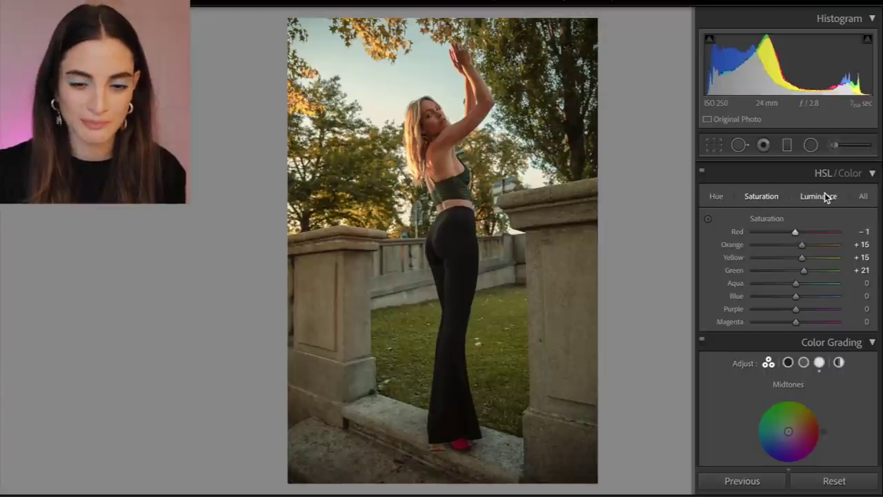
Set HSL luminance to Red -35, Orange -6, Yellow +11 and Green +1
{"action": "left_click", "coordinate": [827, 196]}
{"action": "left_click", "coordinate": [783, 235]}
{"action": "mouse_move", "coordinate": [783, 233]}
{"action": "left_mouse_down"}
{"action": "mouse_move", "coordinate": [724, 233]}
{"action": "mouse_move", "coordinate": [784, 238]}
{"action": "left_mouse_up"}
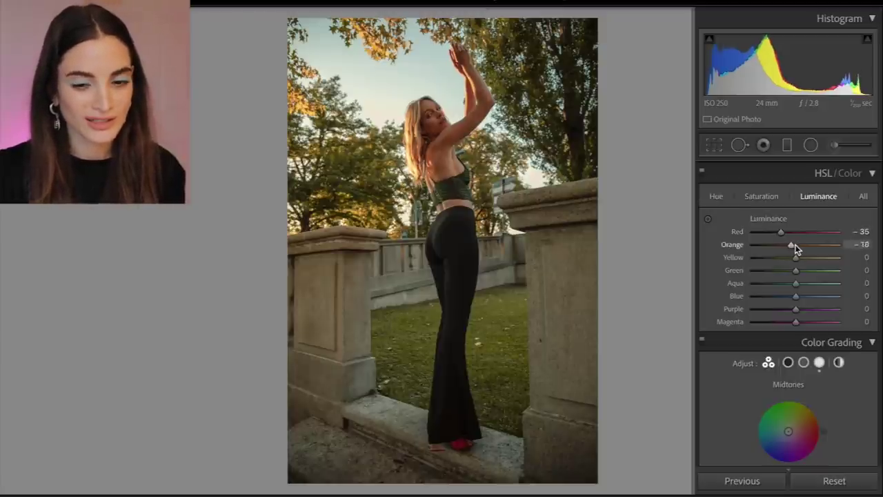
{"action": "mouse_move", "coordinate": [795, 244]}
{"action": "left_mouse_down"}
{"action": "mouse_move", "coordinate": [742, 251]}
{"action": "mouse_move", "coordinate": [795, 247]}
{"action": "left_mouse_up"}
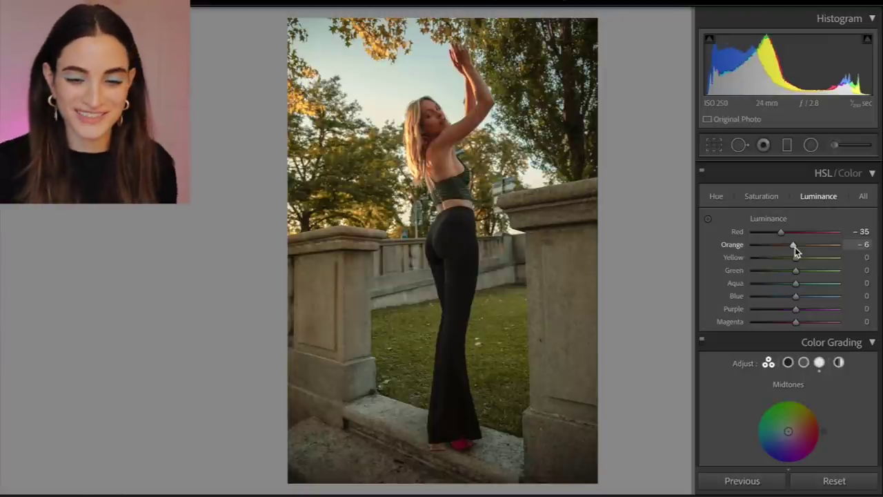
{"action": "mouse_move", "coordinate": [797, 259]}
{"action": "left_mouse_down"}
{"action": "mouse_move", "coordinate": [858, 256]}
{"action": "mouse_move", "coordinate": [760, 261]}
{"action": "mouse_move", "coordinate": [858, 256]}
{"action": "mouse_move", "coordinate": [801, 258]}
{"action": "left_mouse_up"}
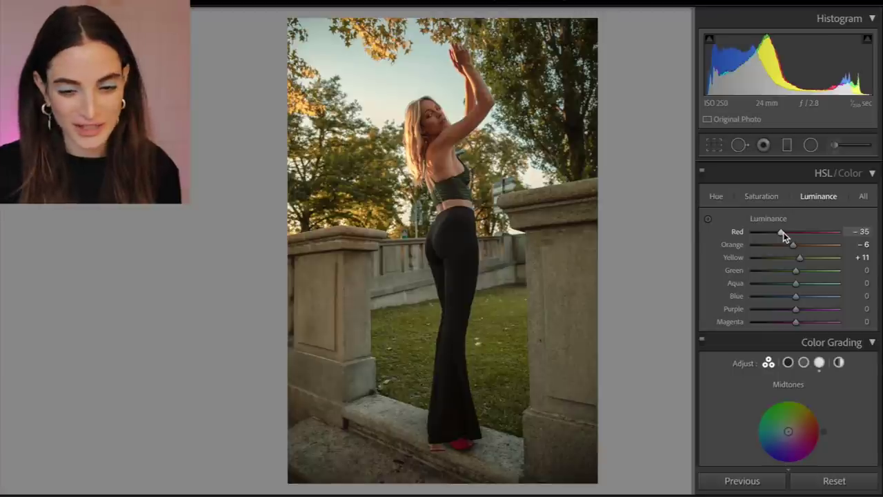
{"action": "left_click_drag", "start_coordinate": [796, 271], "coordinate": [864, 274]}
{"action": "left_click_drag", "start_coordinate": [752, 272], "coordinate": [798, 284]}
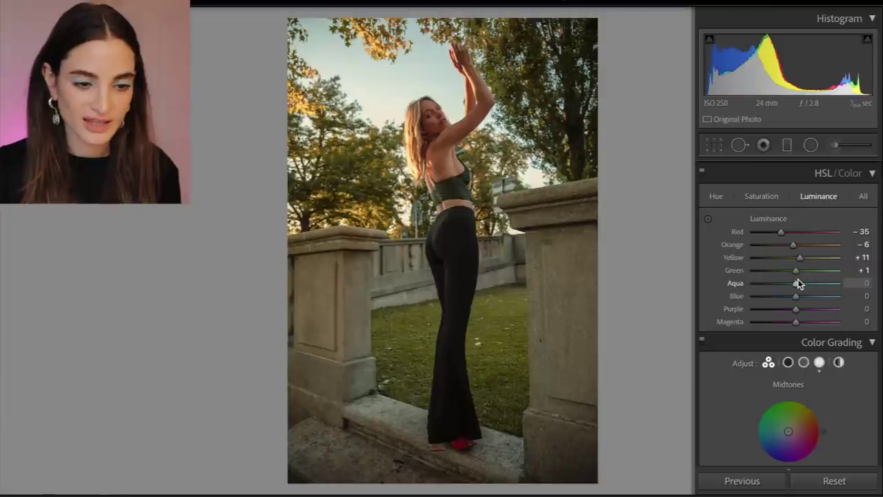
{"action": "scroll", "coordinate": [798, 283], "scroll_direction": "down", "scroll_amount": 3}
{"action": "scroll", "coordinate": [798, 283], "scroll_direction": "down", "scroll_amount": 9}
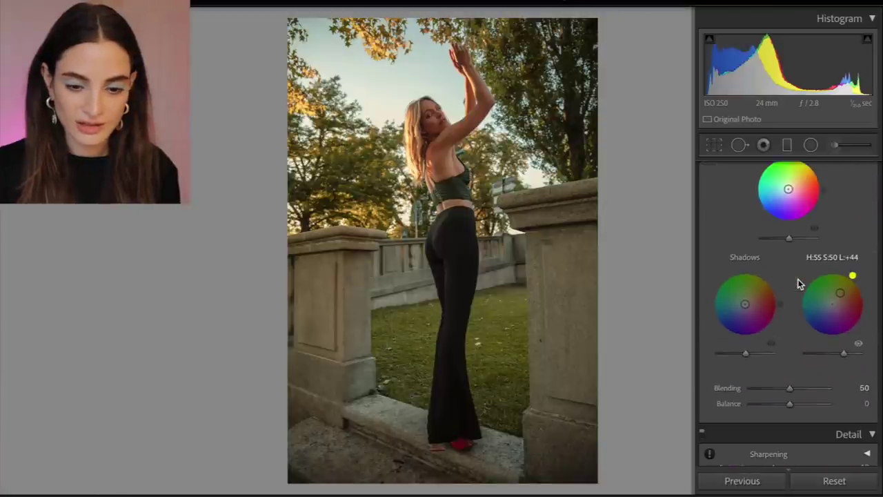
{"action": "scroll", "coordinate": [798, 279], "scroll_direction": "down", "scroll_amount": 12}
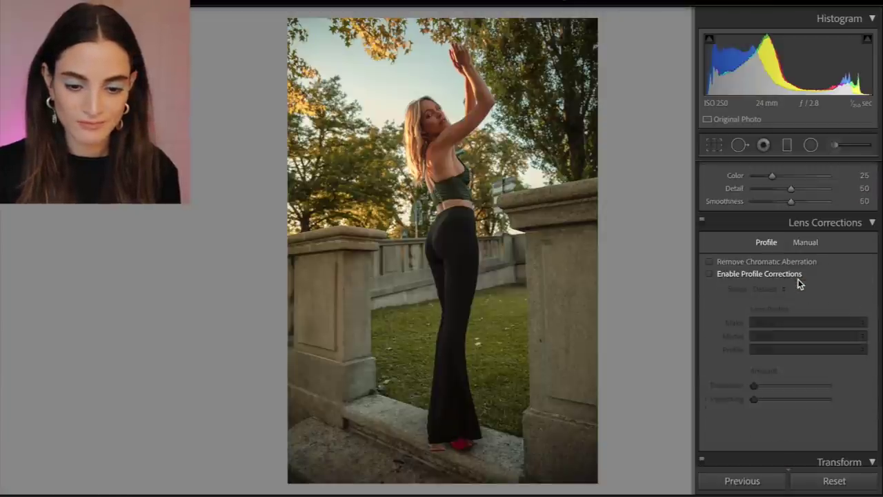
{"action": "scroll", "coordinate": [798, 281], "scroll_direction": "down", "scroll_amount": 8}
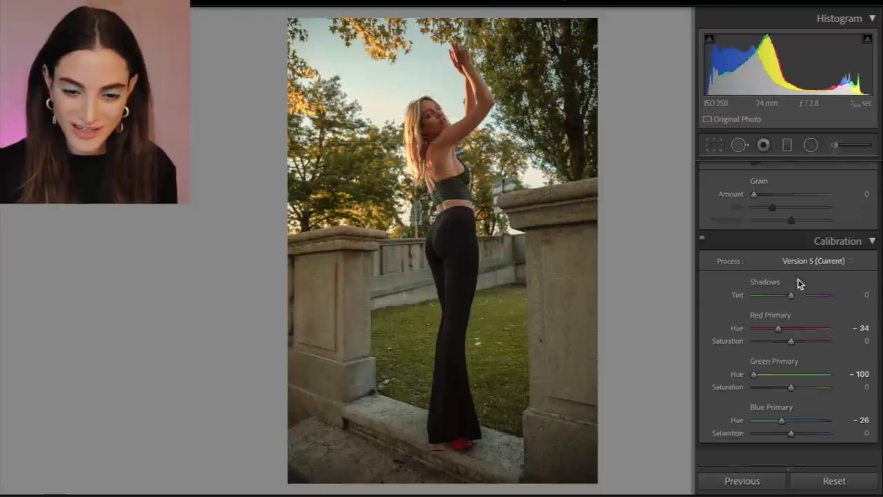
{"action": "scroll", "coordinate": [779, 390], "scroll_direction": "up", "scroll_amount": 20}
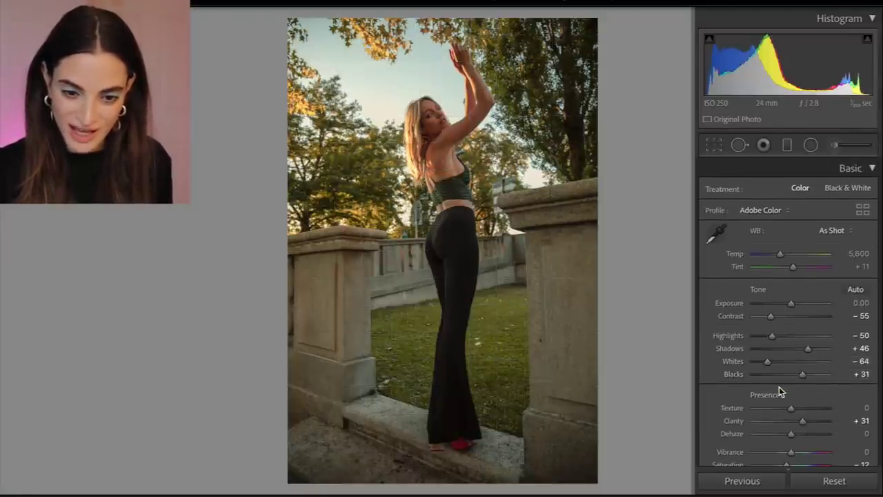
Ease the Contrast reduction and lift Blacks to +36, checking the before view
{"action": "left_click_drag", "start_coordinate": [772, 317], "coordinate": [779, 318]}
{"action": "key", "text": "backslash"}
{"action": "key", "text": "backslash"}
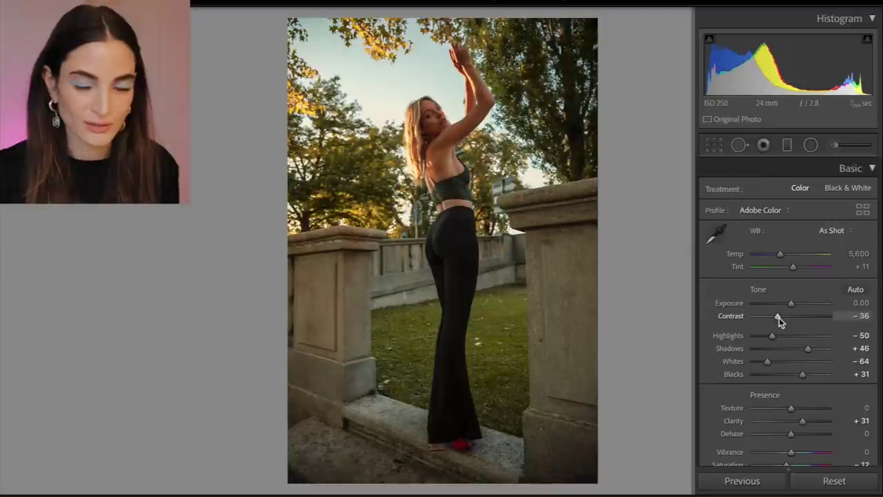
{"action": "scroll", "coordinate": [807, 311], "scroll_direction": "down", "scroll_amount": 2}
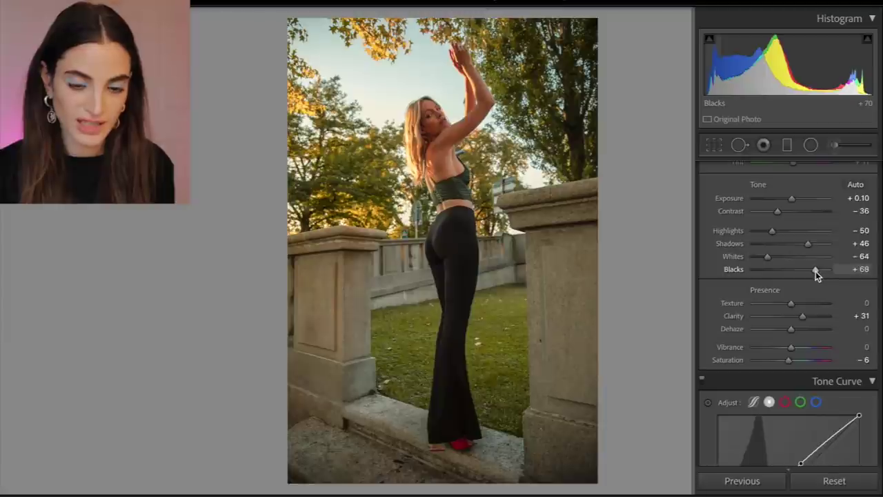
{"action": "left_click_drag", "start_coordinate": [816, 271], "coordinate": [804, 269]}
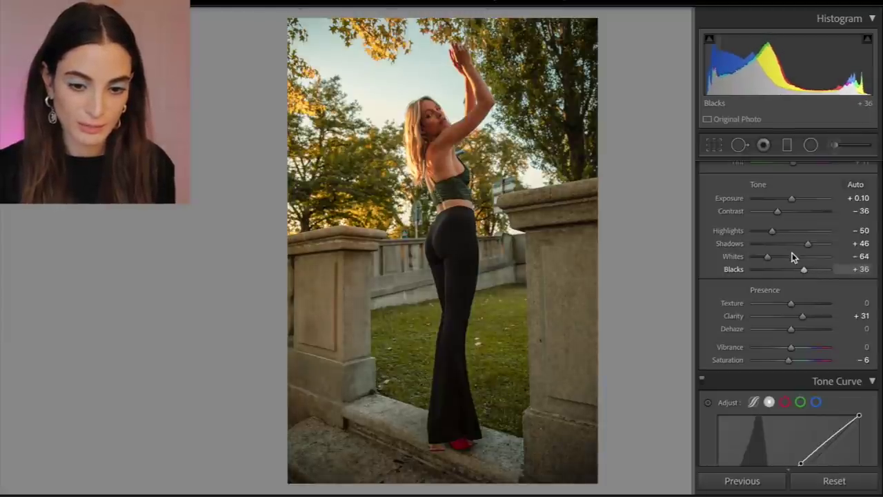
Flatten Contrast to -74, comparing the edit against the original with backslash
{"action": "scroll", "coordinate": [792, 247], "scroll_direction": "up", "scroll_amount": 1}
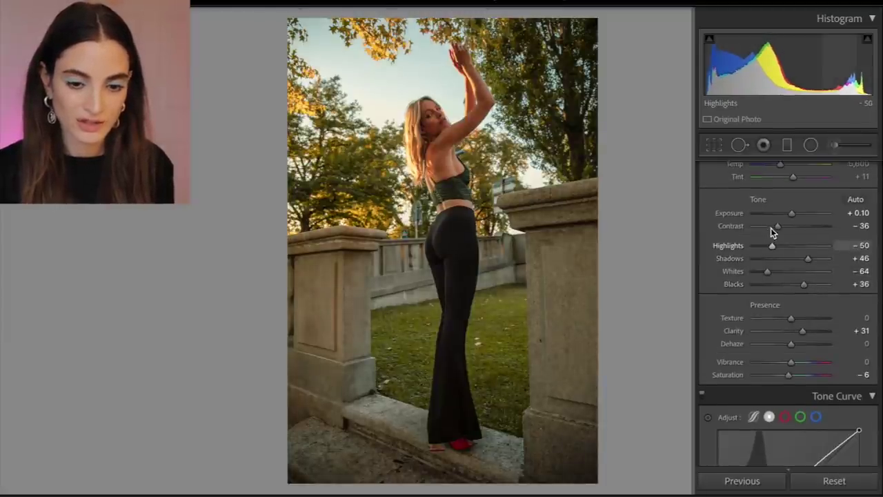
{"action": "mouse_move", "coordinate": [773, 230]}
{"action": "left_mouse_down"}
{"action": "mouse_move", "coordinate": [756, 231]}
{"action": "mouse_move", "coordinate": [763, 228]}
{"action": "left_mouse_up"}
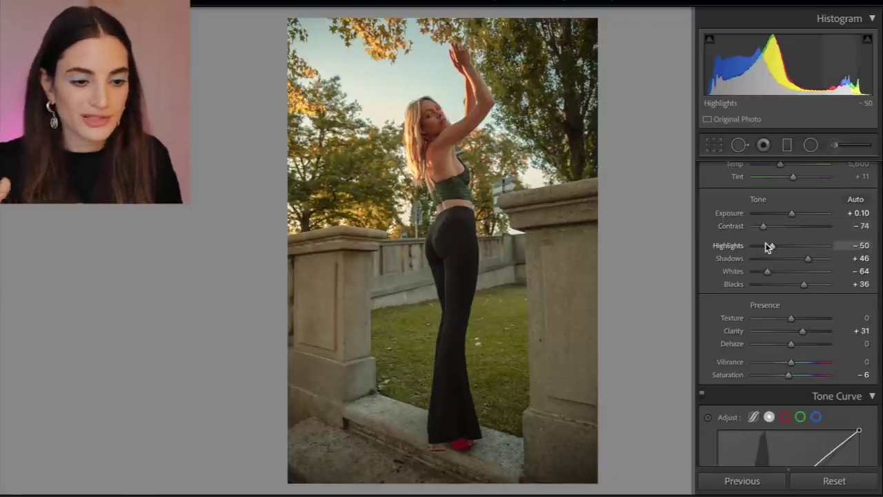
{"action": "key", "text": "backslash"}
{"action": "key", "text": "backslash"}
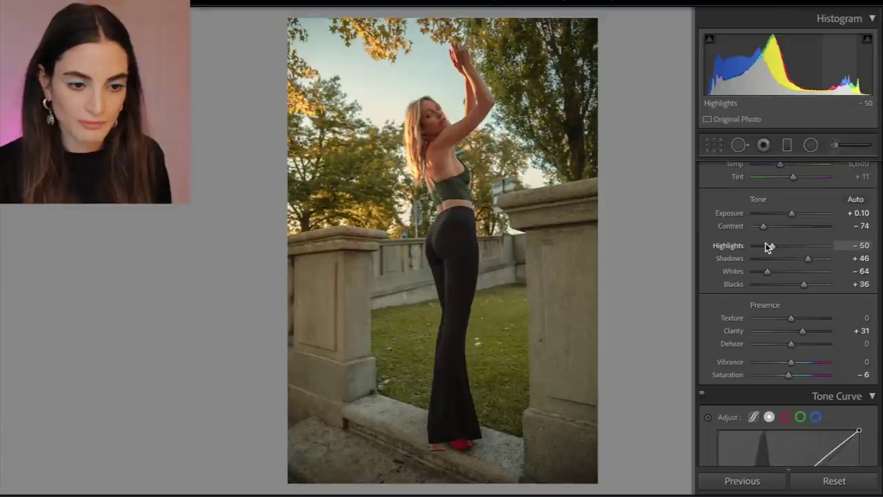
{"action": "key", "text": "backslash"}
{"action": "key", "text": "backslash"}
{"action": "scroll", "coordinate": [802, 239], "scroll_direction": "down", "scroll_amount": 1}
{"action": "scroll", "coordinate": [803, 239], "scroll_direction": "down", "scroll_amount": 10}
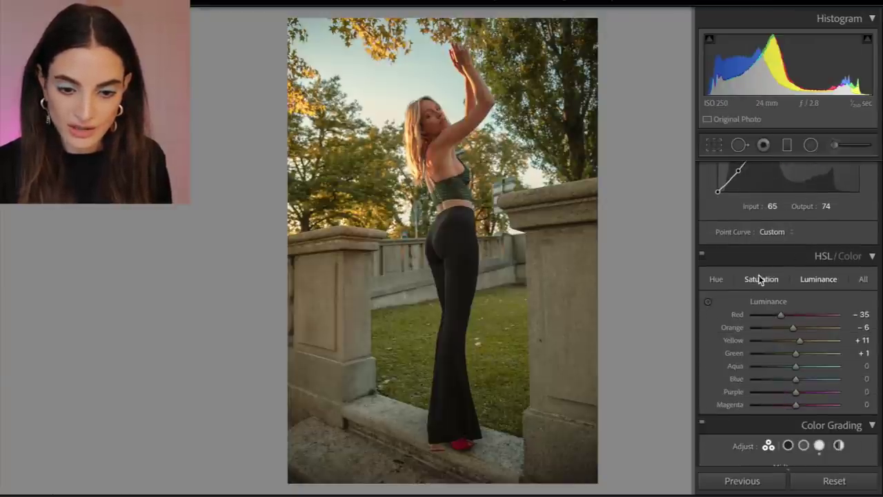
{"action": "scroll", "coordinate": [762, 283], "scroll_direction": "up", "scroll_amount": 10}
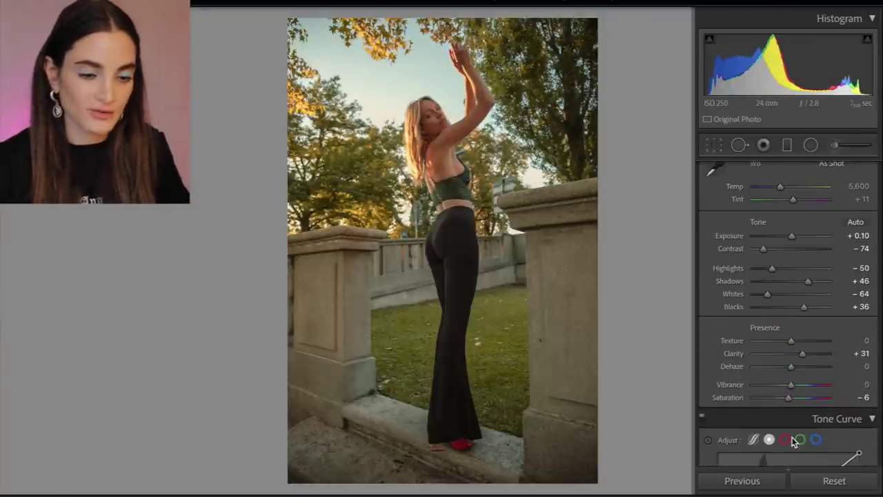
{"action": "key", "text": "backslash"}
{"action": "key", "text": "backslash"}
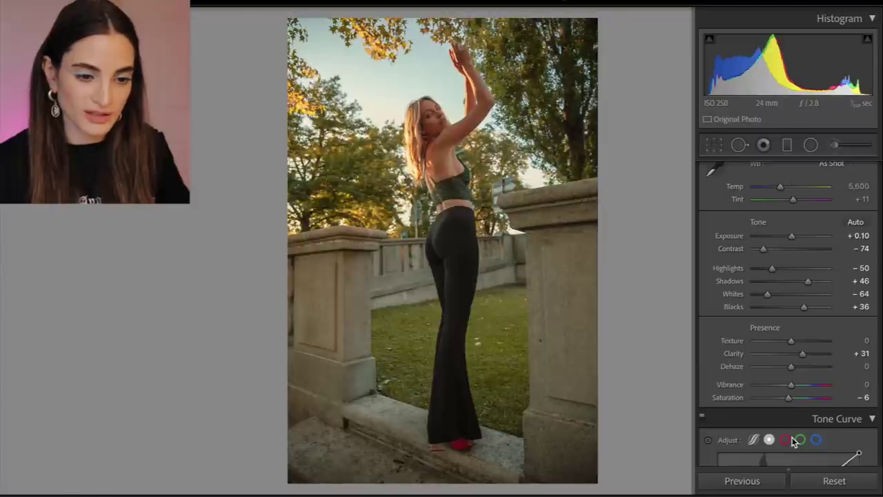